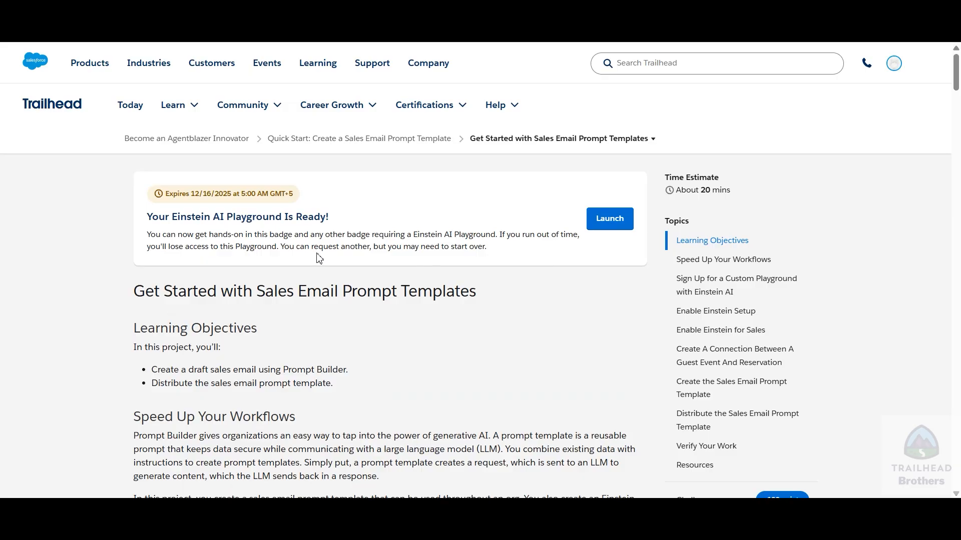
Step: Read the Trailhead instructions on signing up for a custom playground and enabling Einstein Setup
scroll(306, 252, down, 9)
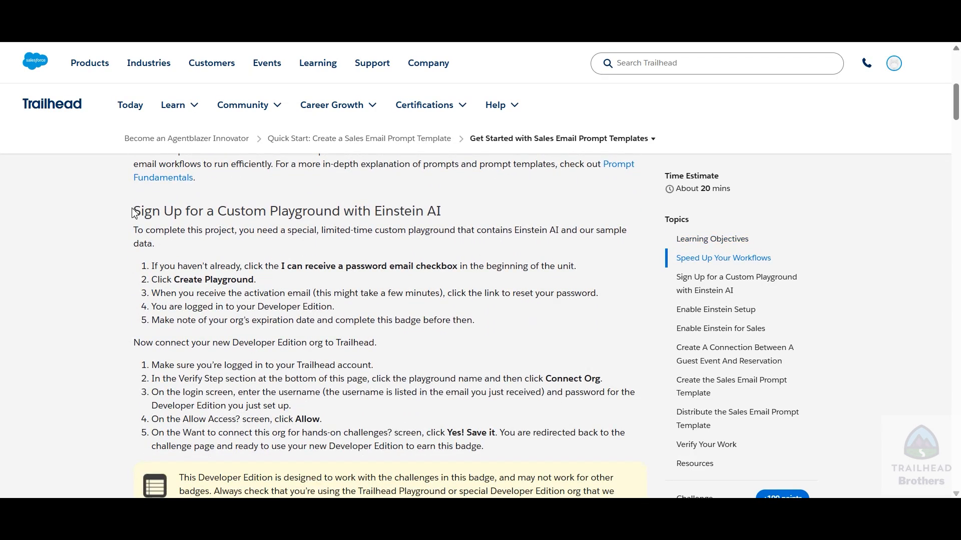
drag(133, 209, 515, 452)
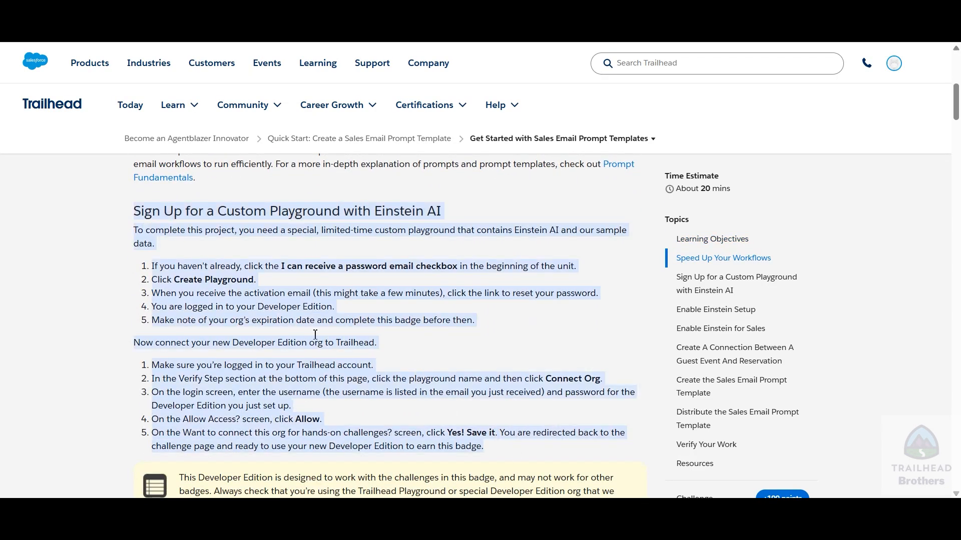
scroll(315, 333, down, 5)
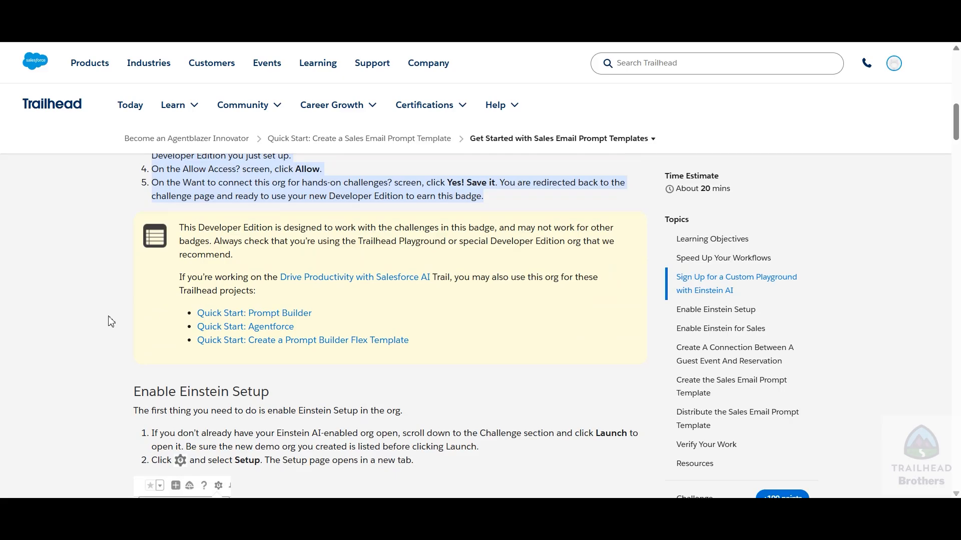
click(50, 322)
scroll(65, 315, down, 3)
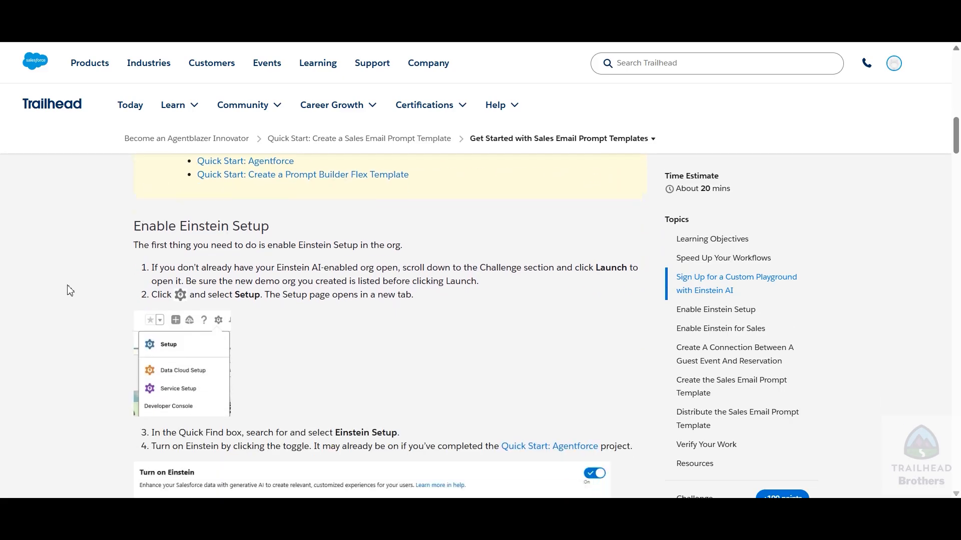
scroll(69, 289, down, 3)
scroll(140, 280, up, 2)
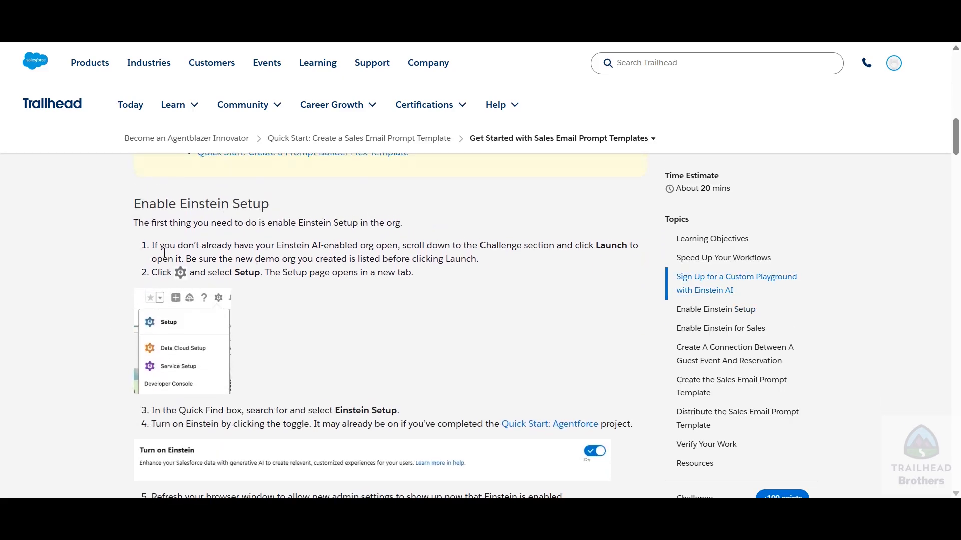
scroll(315, 393, down, 3)
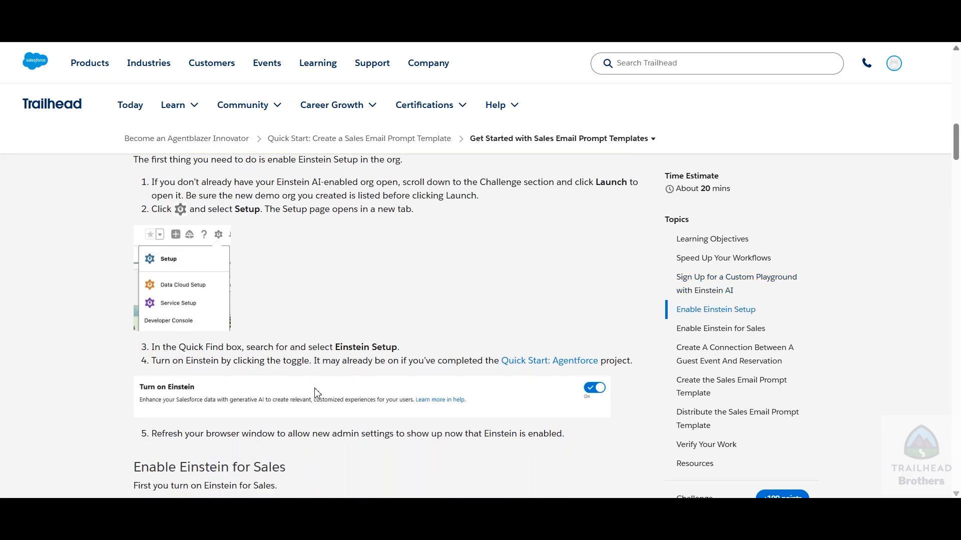
Step: Switch to the Salesforce playground org and open its Setup area
key(ctrl+Tab)
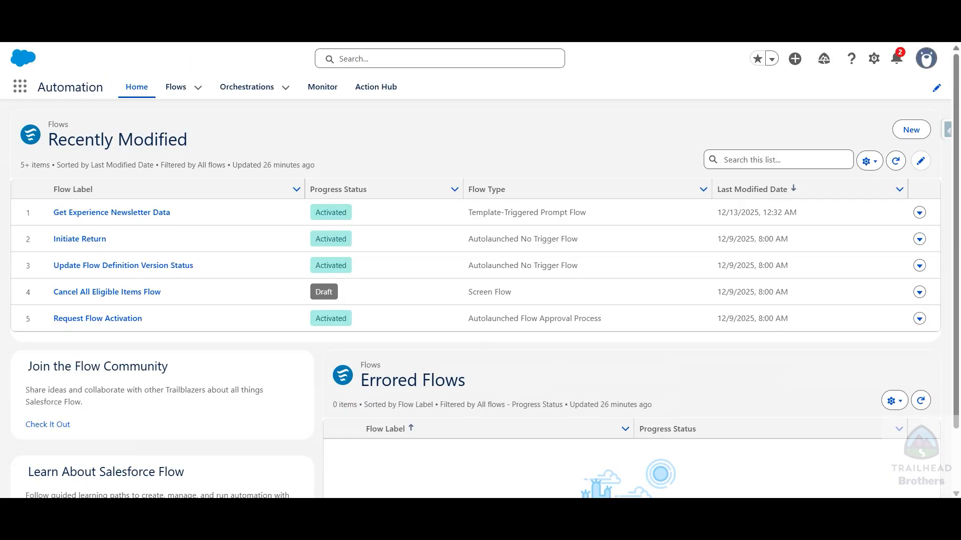
click(877, 63)
click(818, 123)
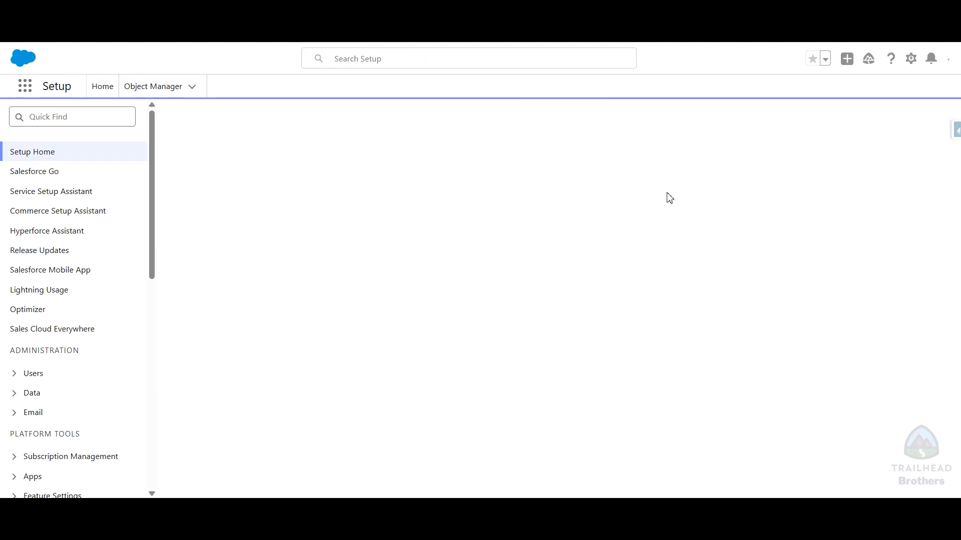
Step: Search Setup for "Einstein Setup", copying the term from the Trailhead instructions, and open that page
click(85, 118)
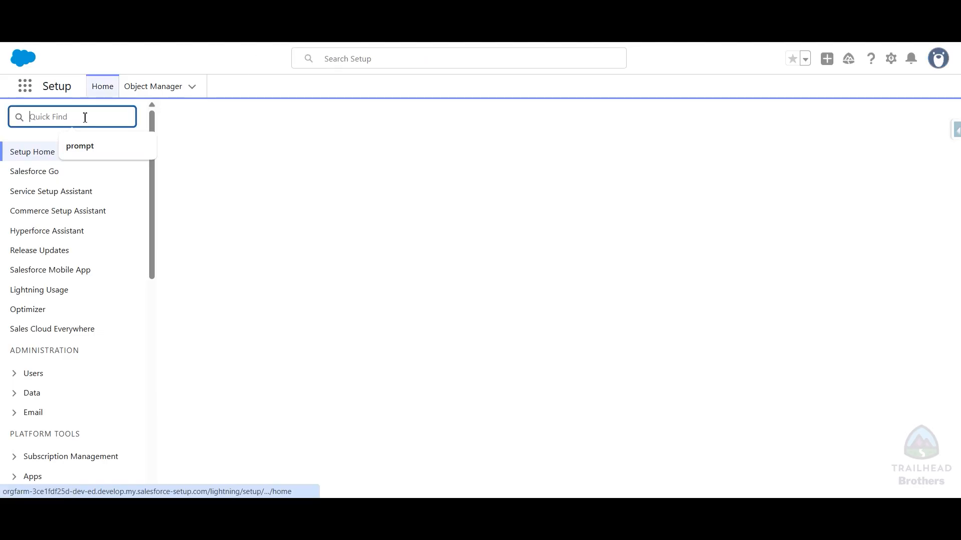
text(ei)
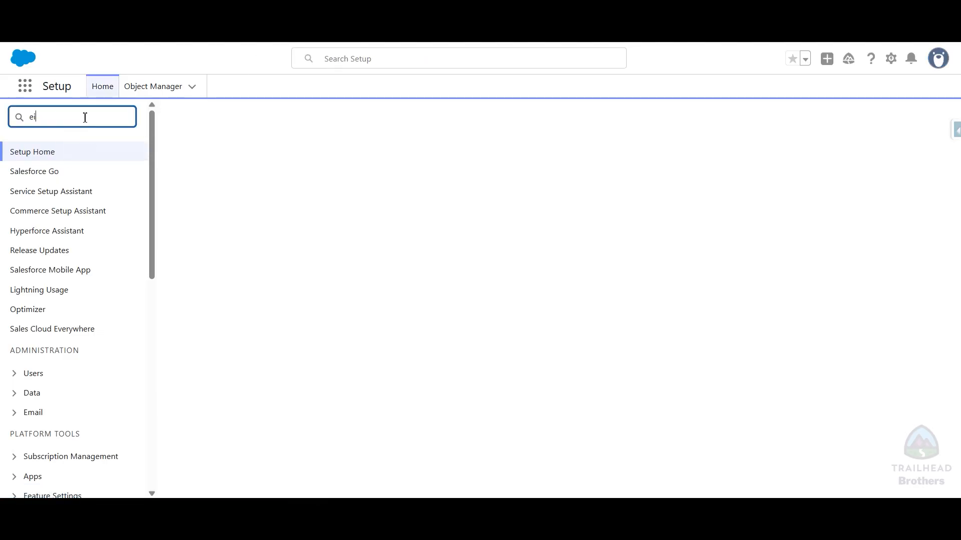
text(ns)
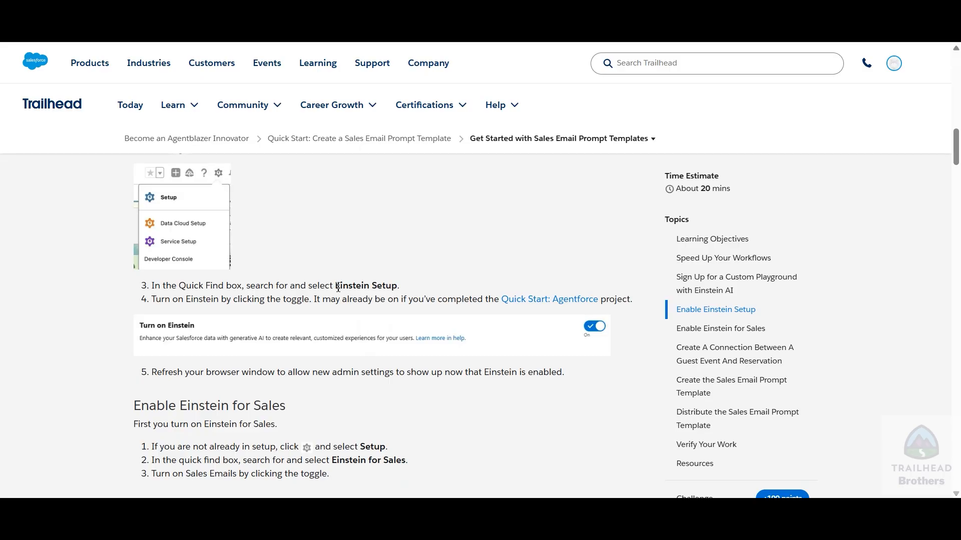
drag(338, 288, 396, 285)
key(ctrl+c)
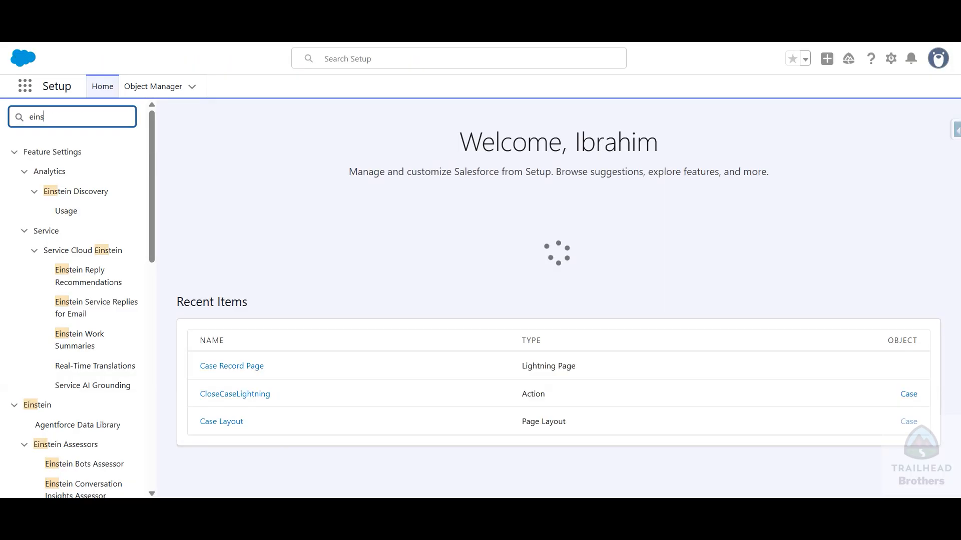
double_click(65, 116)
key(ctrl+v)
click(70, 194)
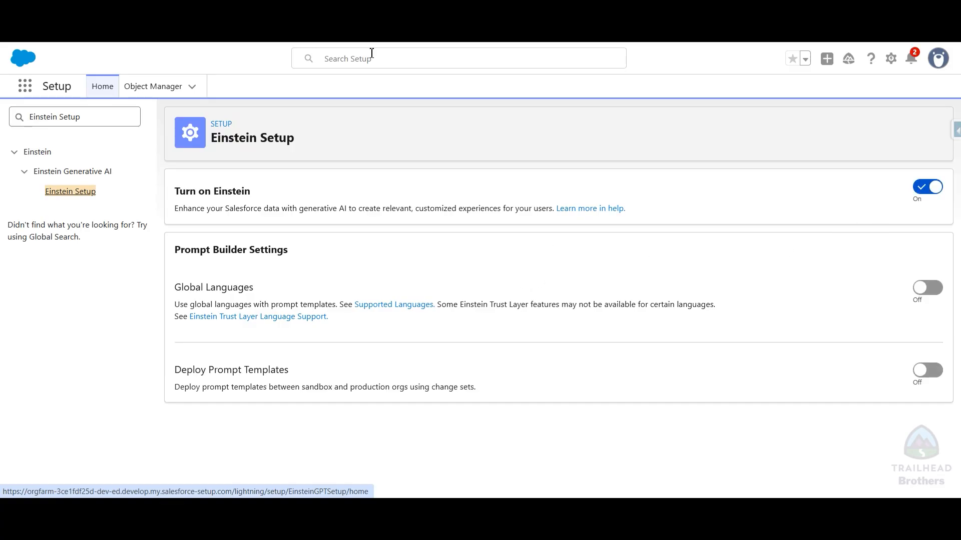
Step: Look up the next Trailhead instruction, dismiss the My Service Journey pop-up, and find and open the Einstein for Sales setup page
key(ctrl+Tab)
scroll(58, 303, down, 3)
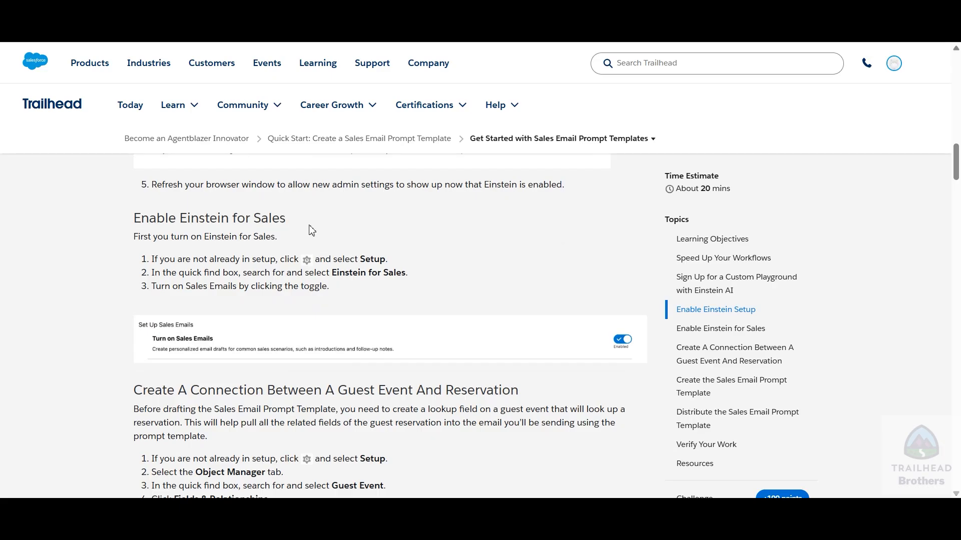
drag(347, 274, 401, 275)
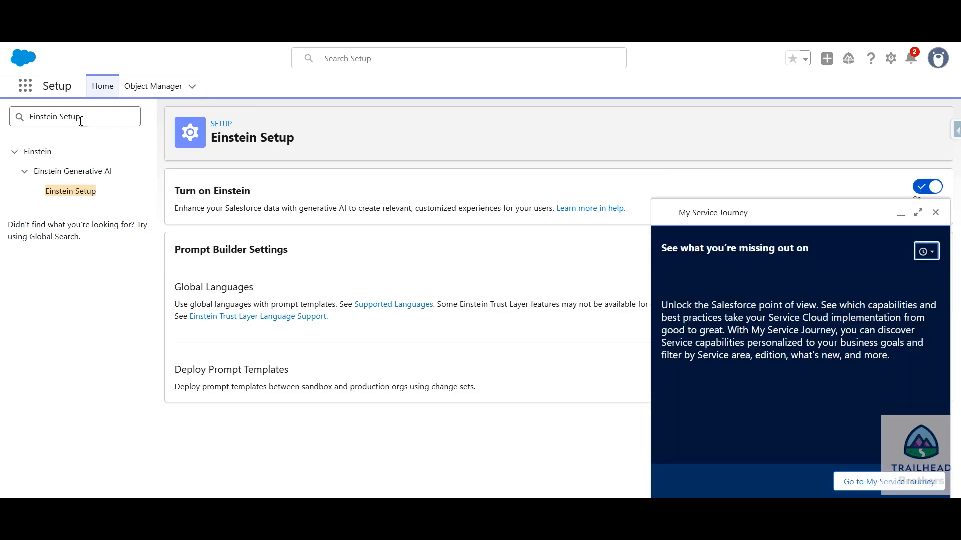
click(83, 117)
click(935, 213)
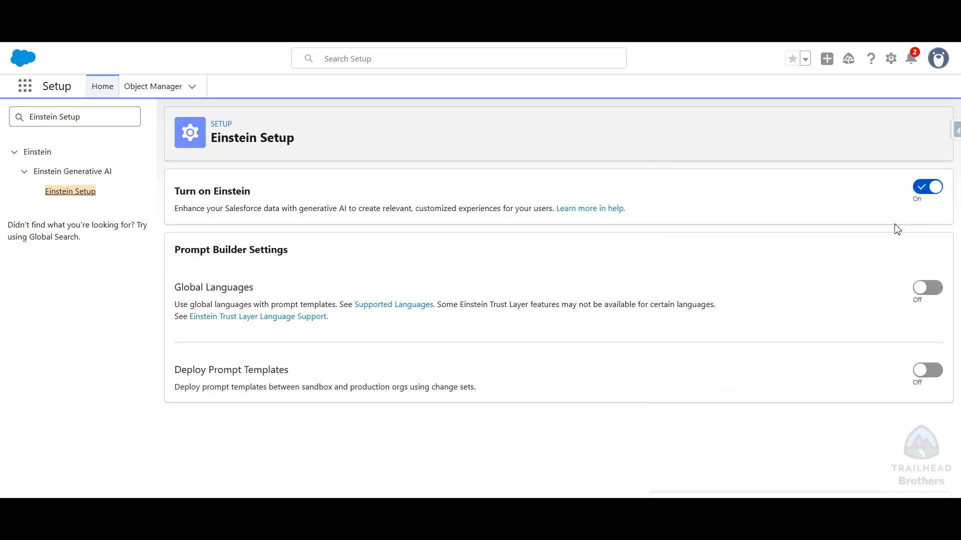
triple_click(114, 117)
text(Einstein for Sales)
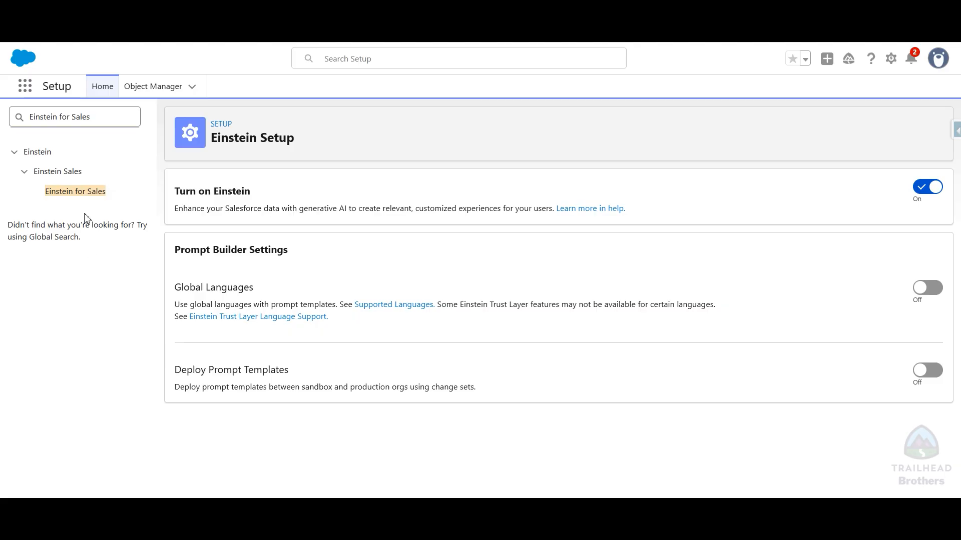
click(75, 192)
Step: Check the Trailhead instructions for Einstein for Sales and turn on Sales Emails in the org
key(alt+Tab)
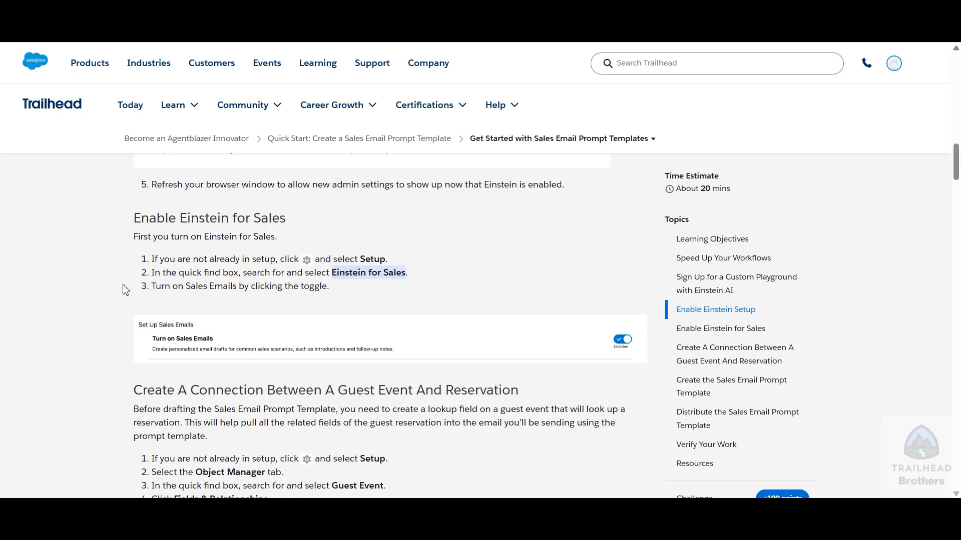
scroll(180, 252, up, 1)
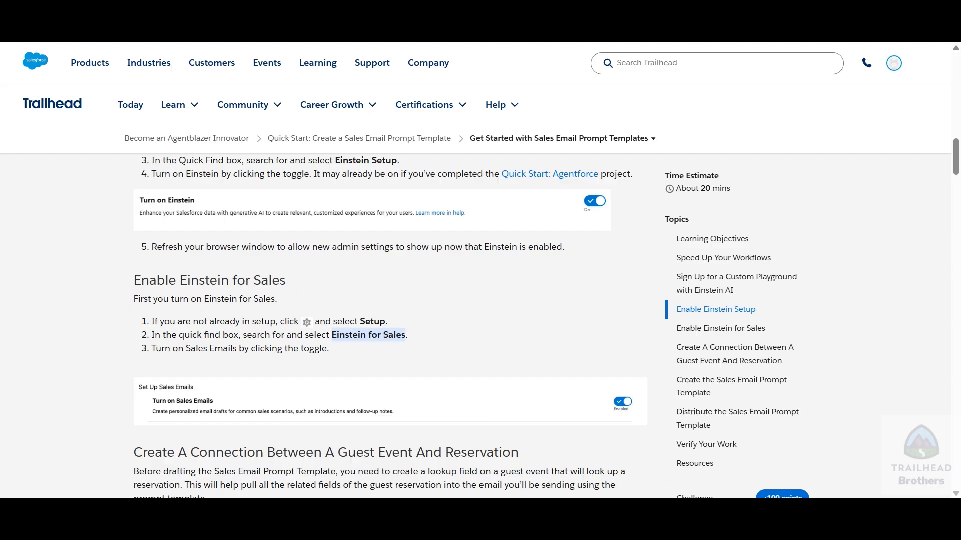
scroll(382, 285, down, 1)
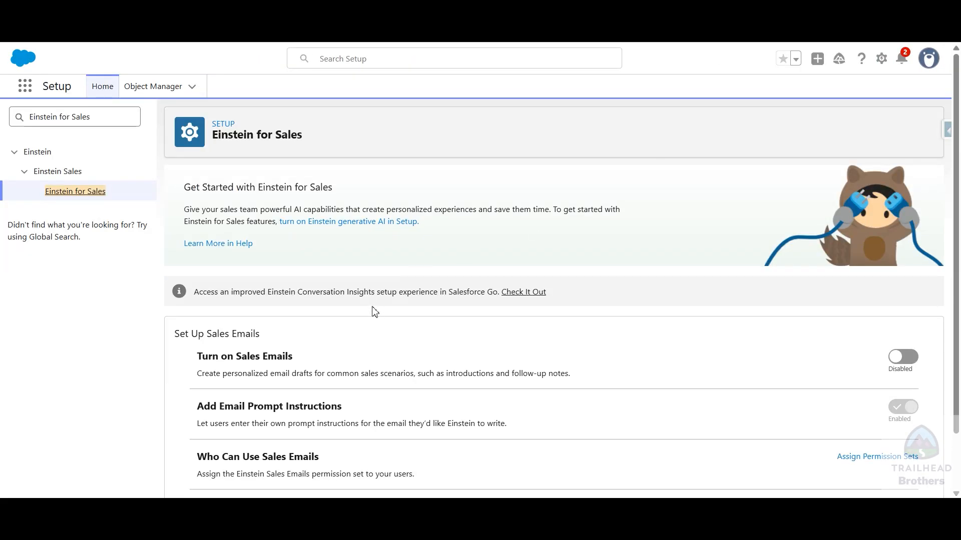
scroll(382, 309, down, 1)
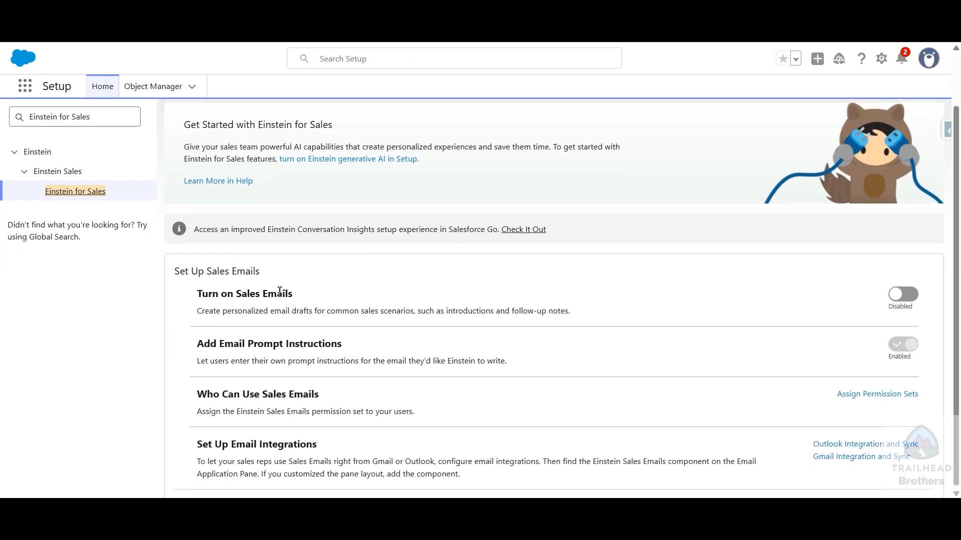
scroll(265, 346, up, 1)
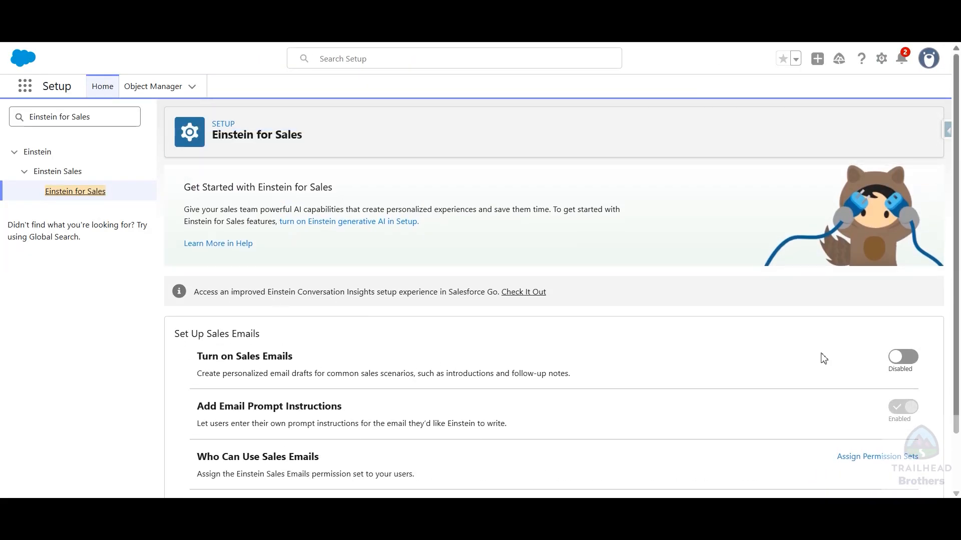
click(903, 357)
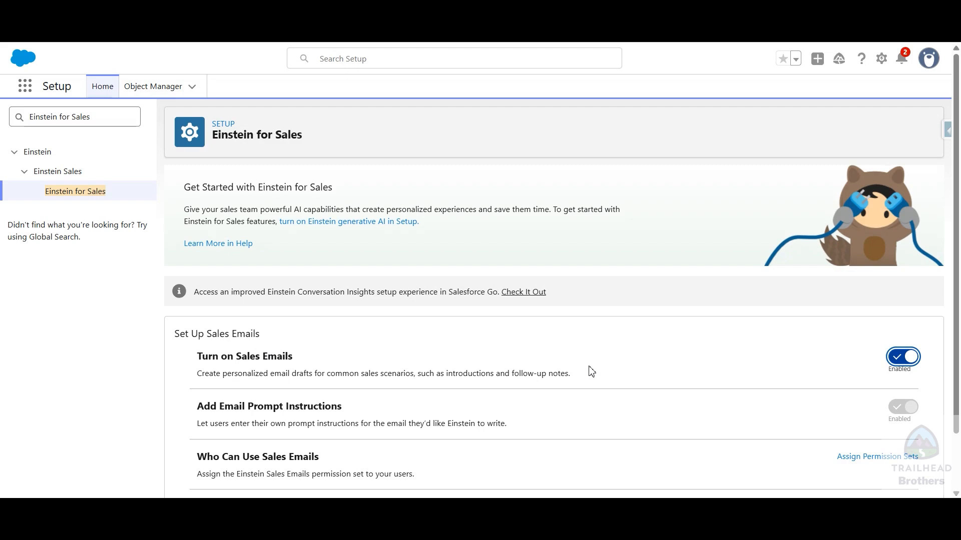
scroll(597, 367, down, 2)
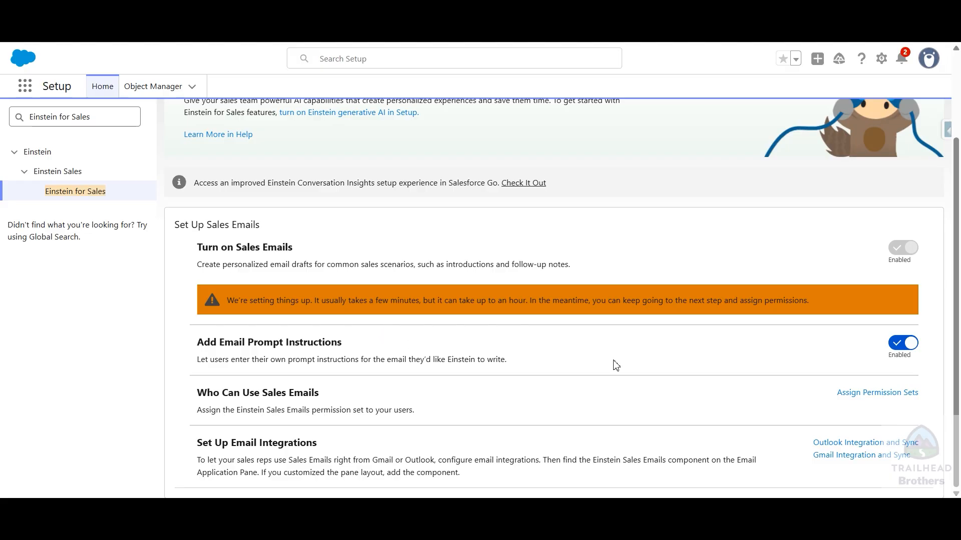
Step: Review the Trailhead section on connecting a guest event and reservation, and open the Object Manager in Setup
click(135, 9)
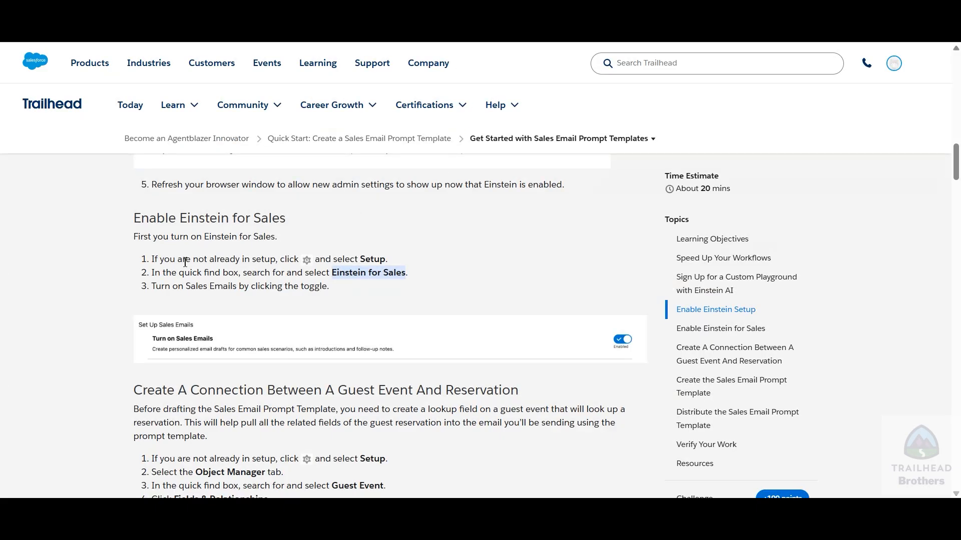
scroll(106, 271, down, 4)
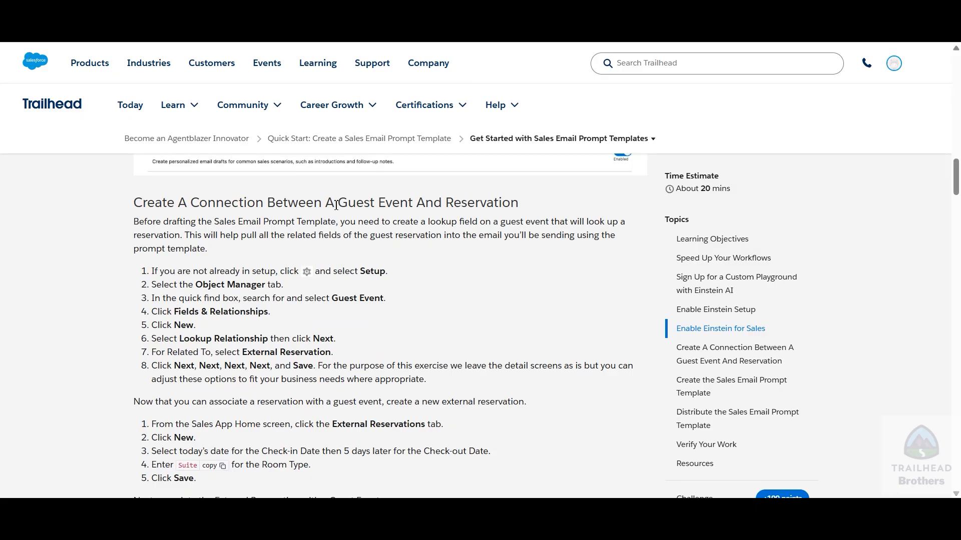
drag(336, 204, 501, 203)
click(256, 281)
key(ctrl+Tab)
scroll(249, 145, up, 3)
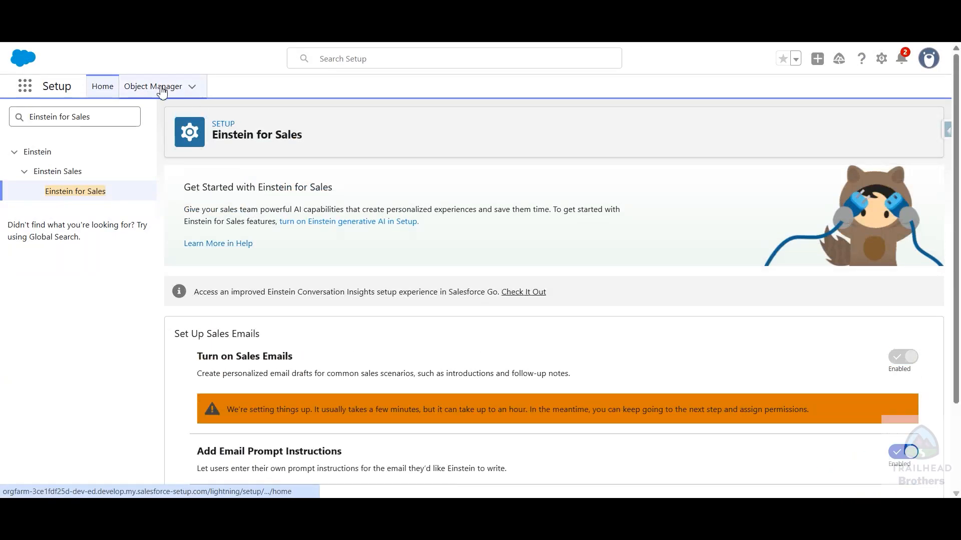
click(162, 90)
Step: Copy "Guest Event" from the Trailhead instructions, search the Object Manager for it, and open the Guest Event object
key(ctrl+Tab)
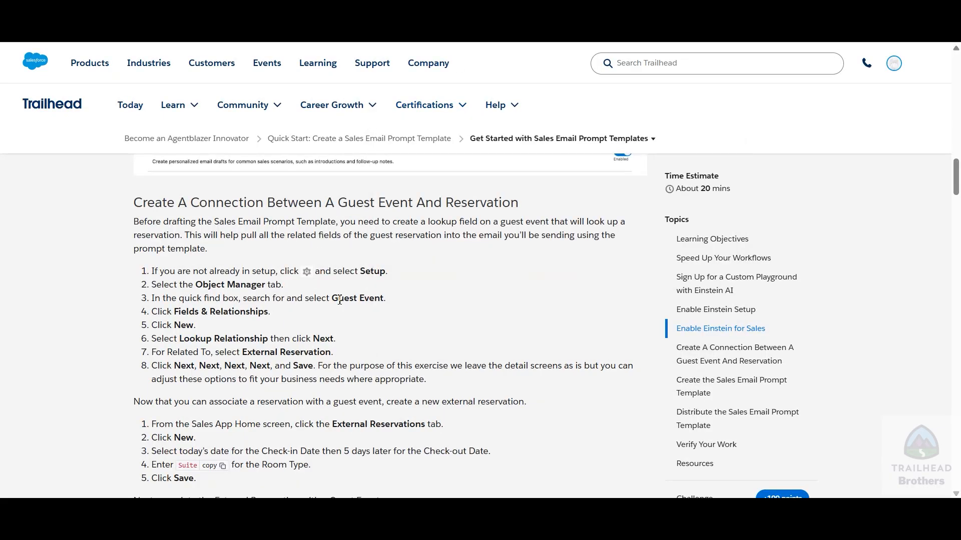
drag(335, 301, 377, 300)
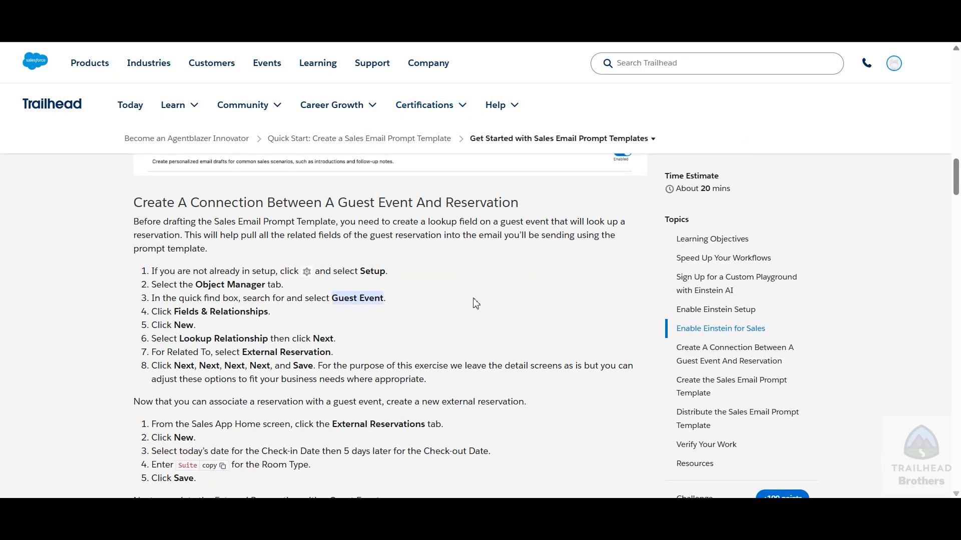
key(ctrl+c)
key(ctrl+Tab)
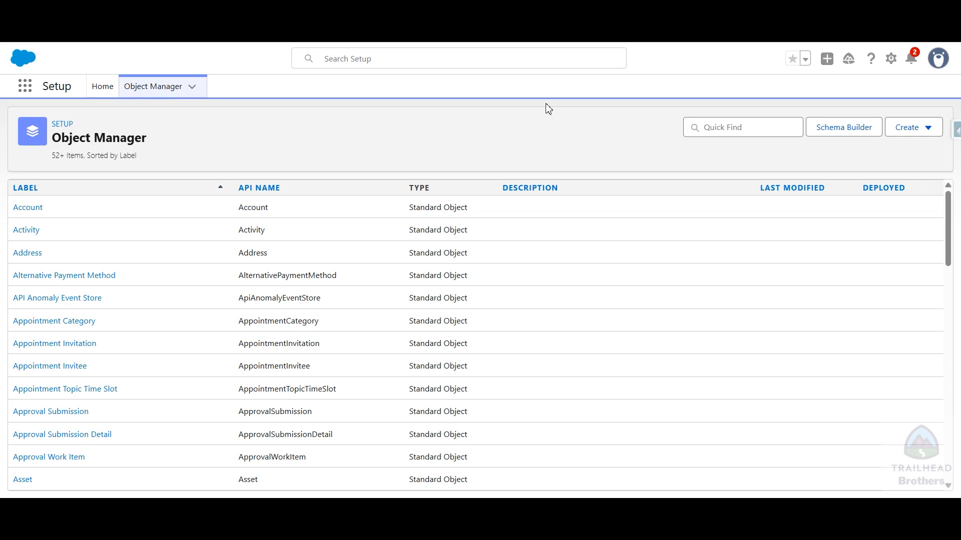
click(733, 131)
key(ctrl+v)
click(717, 152)
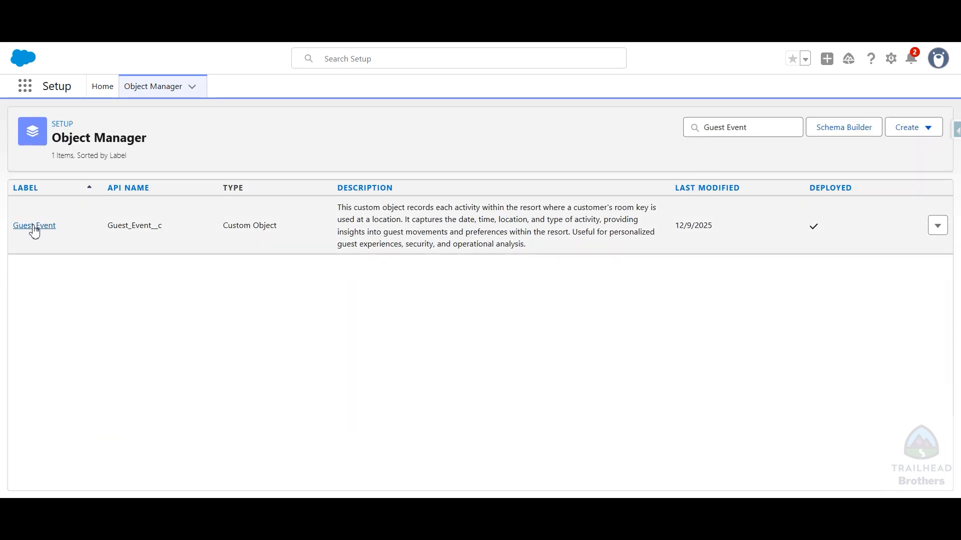
click(32, 227)
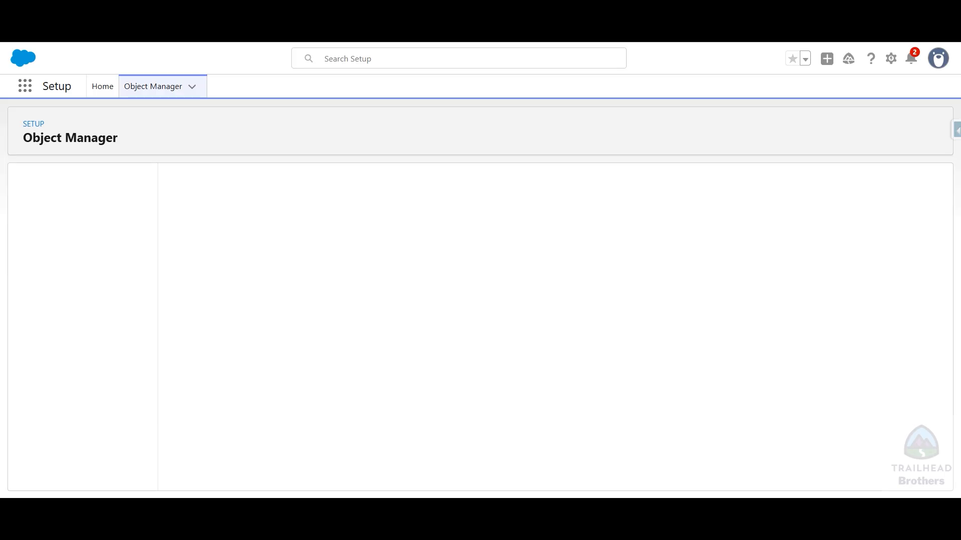
Step: Check the next Trailhead instruction and open the Fields & Relationships of the Guest Event object
key(ctrl+shift+Tab)
scroll(154, 303, down, 1)
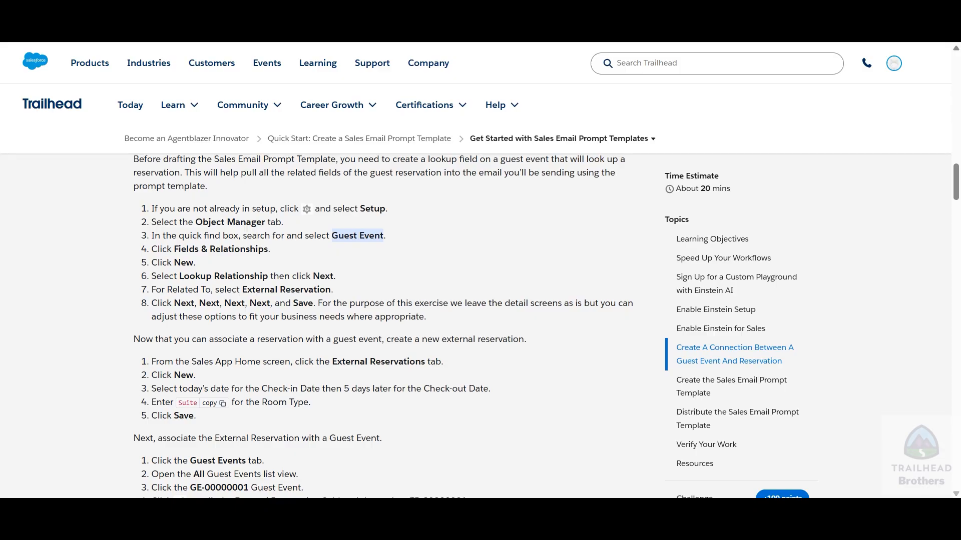
key(ctrl+Tab)
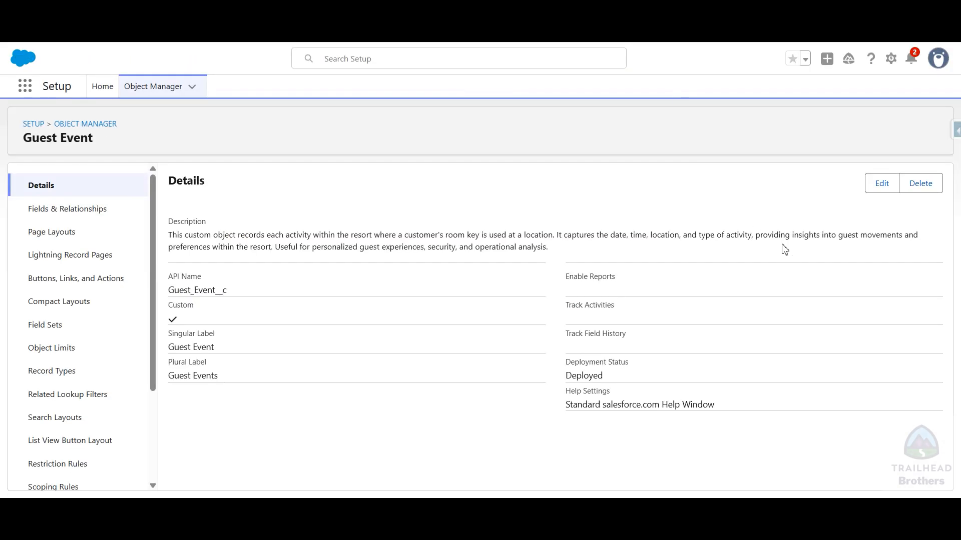
click(45, 211)
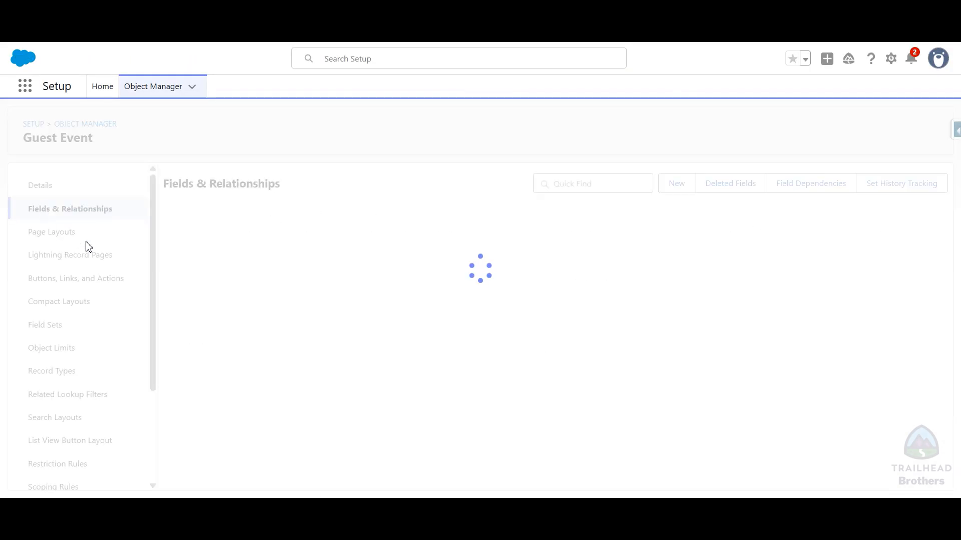
Step: Start a new custom field on the Guest Event object with Lookup Relationship as its data type
click(677, 189)
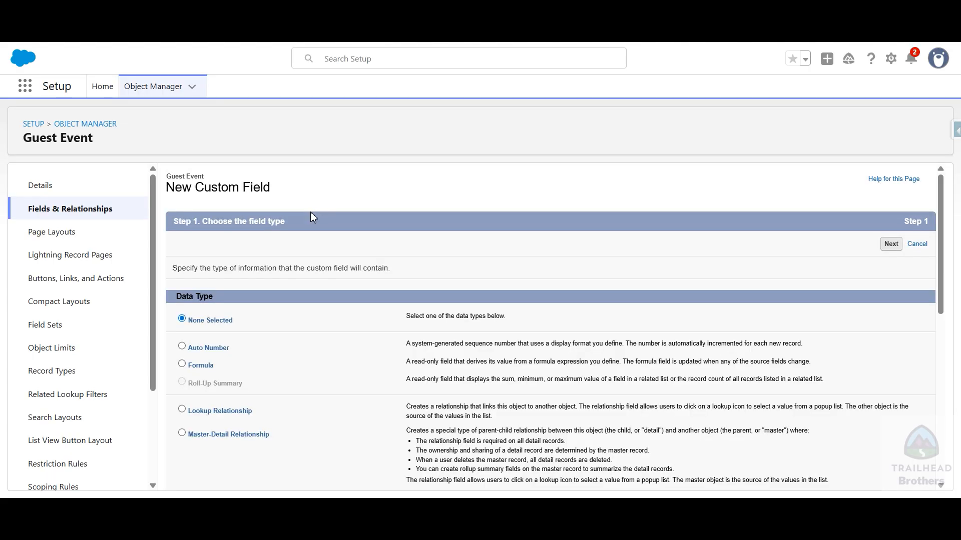
scroll(289, 286, down, 4)
click(181, 284)
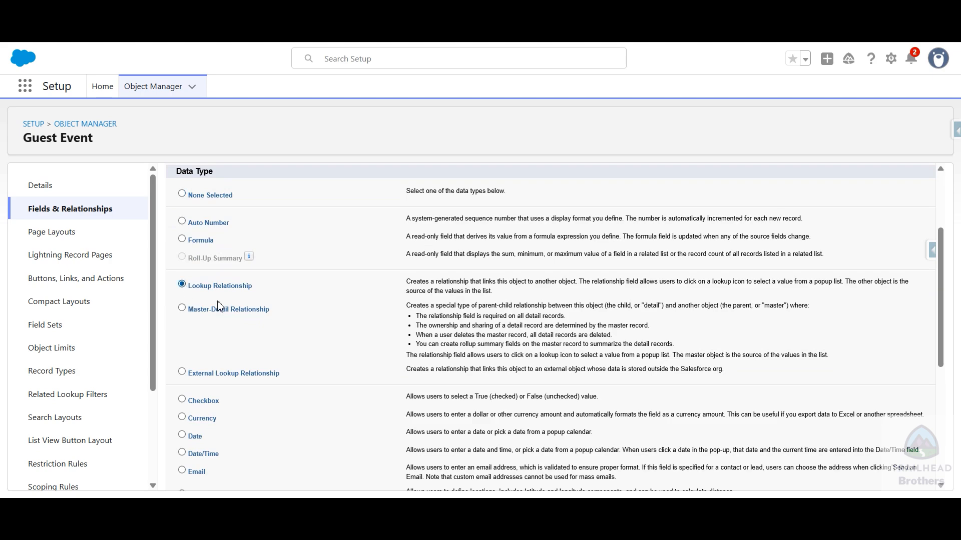
scroll(660, 296, up, 3)
click(891, 244)
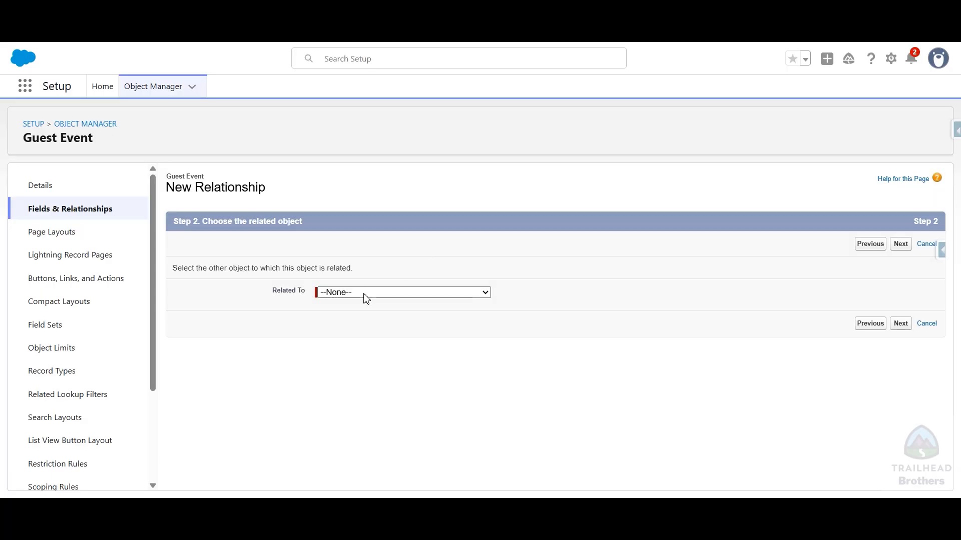
Step: Relate the new lookup field to the External Reservation object and continue to the field label and name settings
click(365, 295)
scroll(382, 255, down, 1)
key(e)
key(Down)
key(Down)
key(Down)
key(Down)
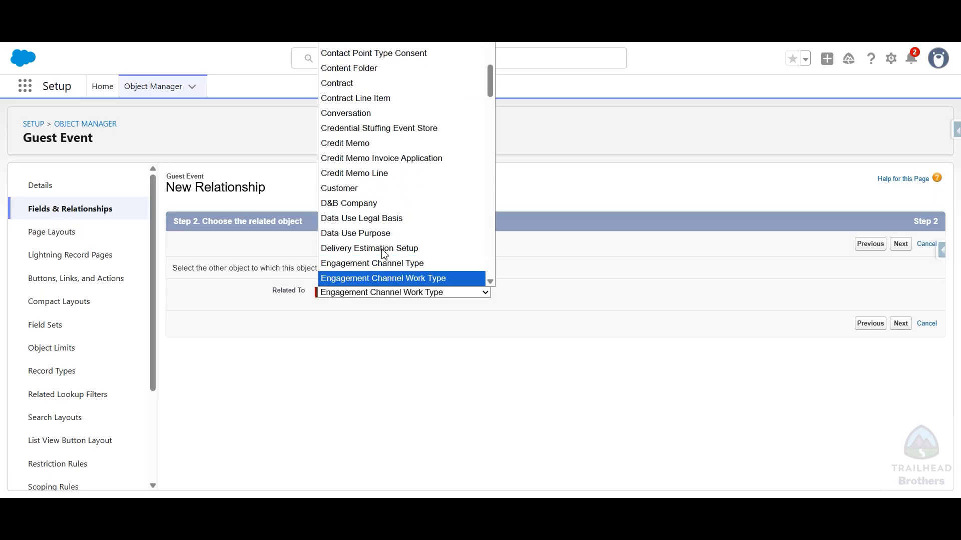
key(e)
key(e)
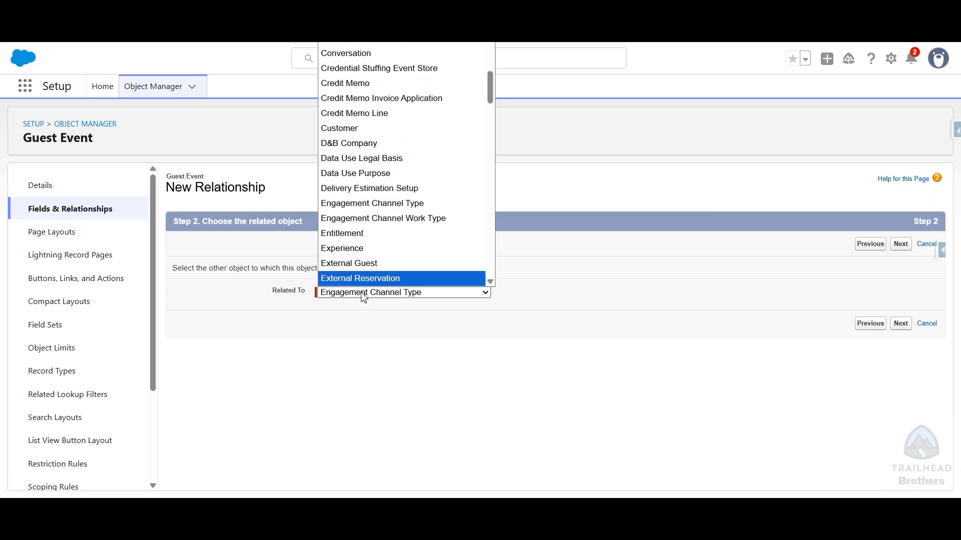
scroll(351, 284, down, 1)
click(365, 255)
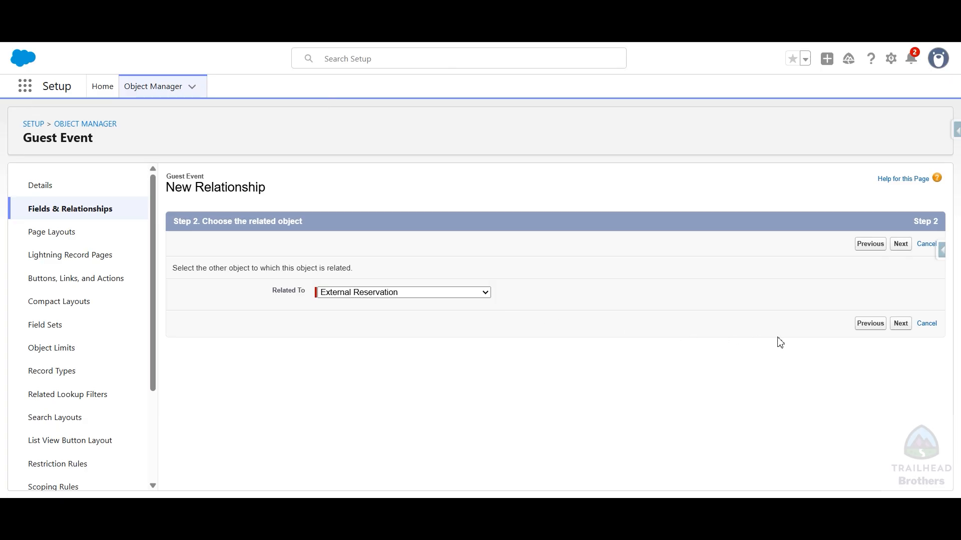
click(901, 324)
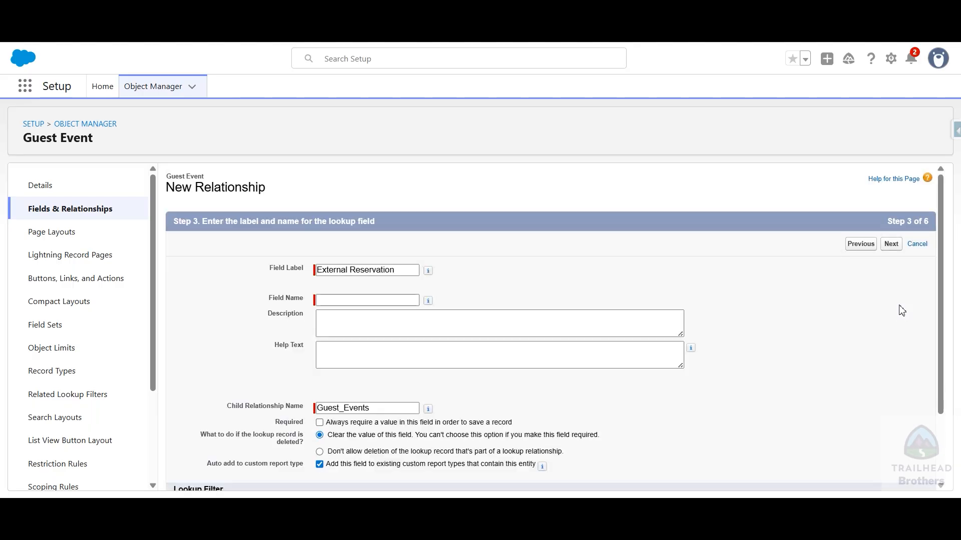
Step: Accept the default name, field-level security, page layout and related list settings for the External Reservation lookup field, and save it
click(885, 283)
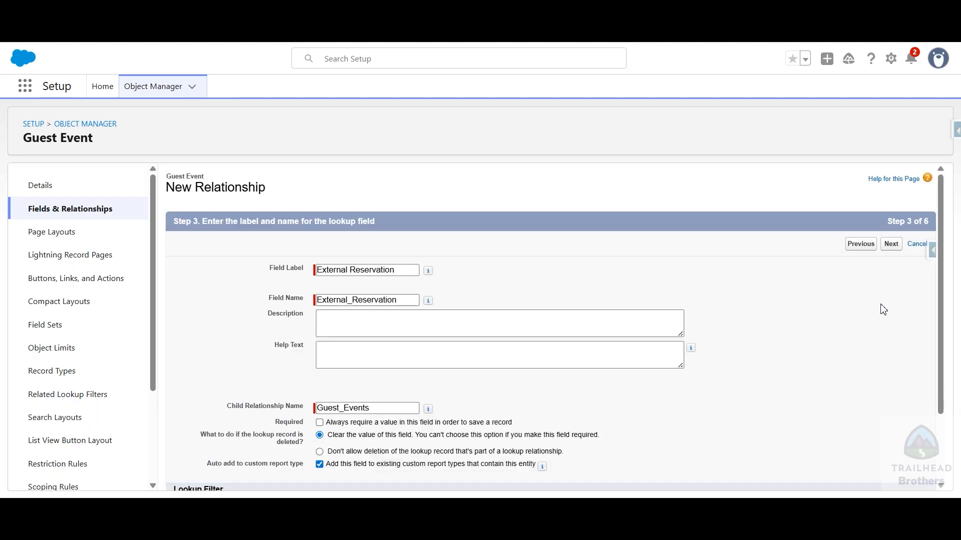
click(891, 244)
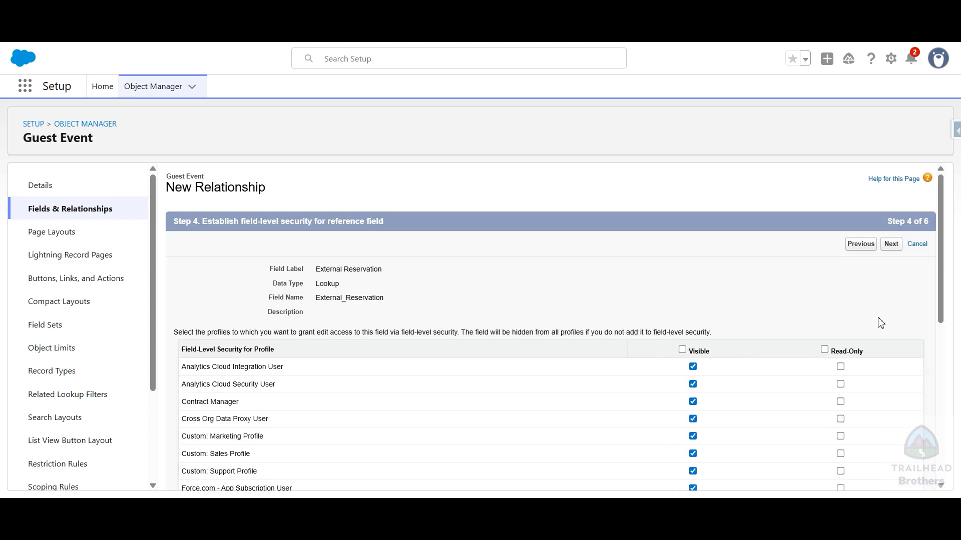
scroll(784, 319, down, 7)
scroll(784, 319, up, 7)
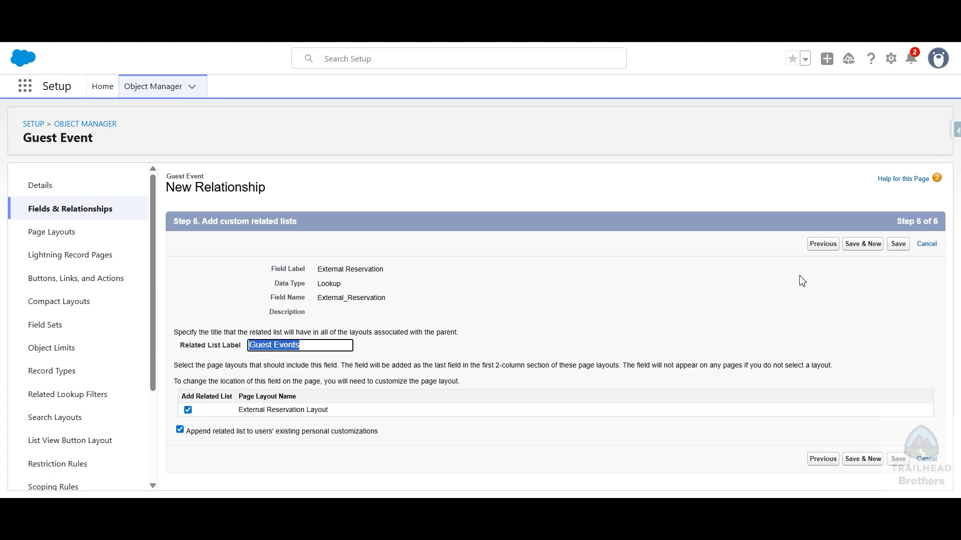
click(895, 250)
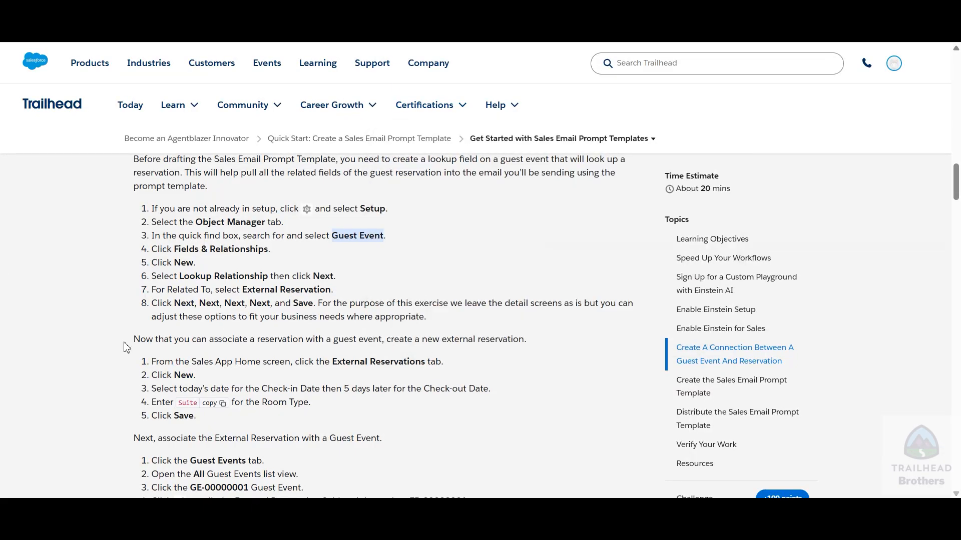
Step: Read the Trailhead instructions for creating an external reservation, then search the App Launcher for "sales" and open the Sales app
scroll(107, 345, down, 3)
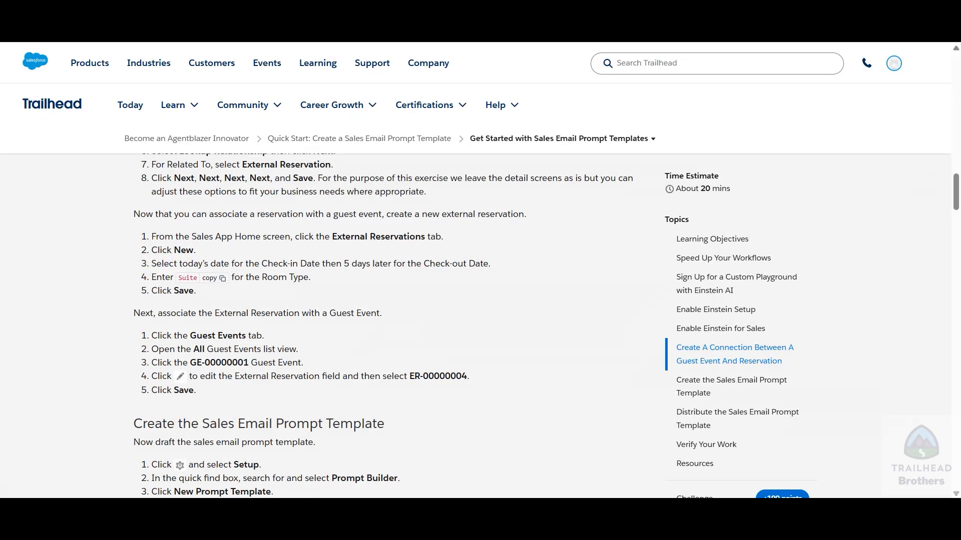
click(510, 11)
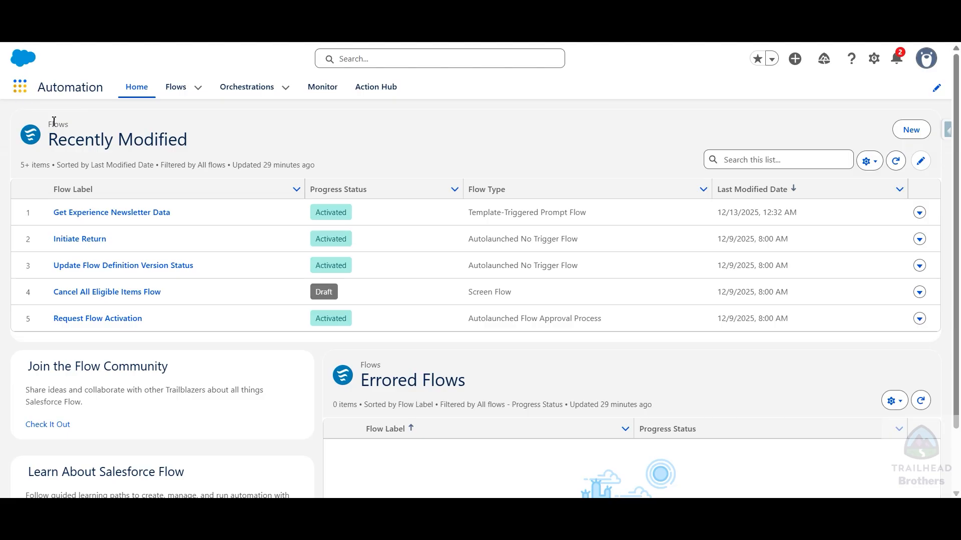
click(20, 89)
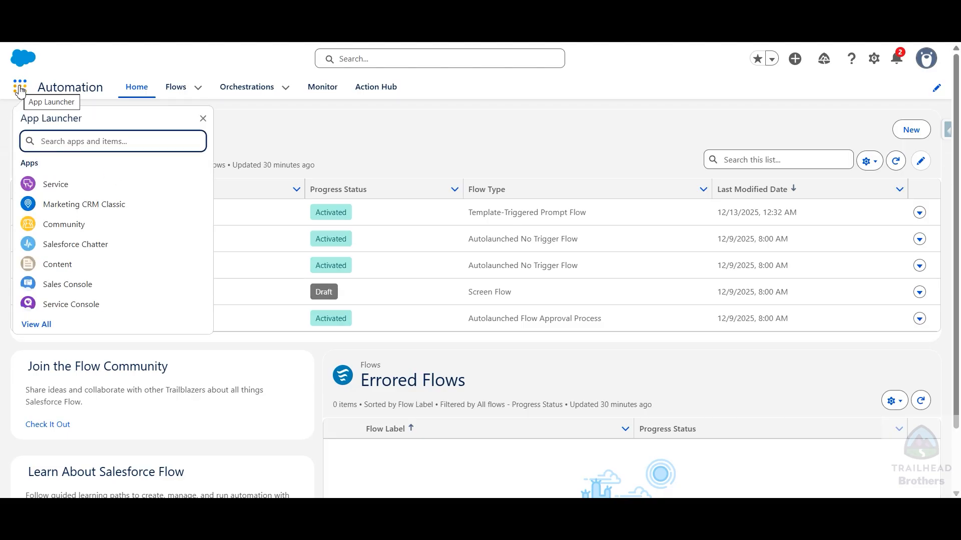
text(sales)
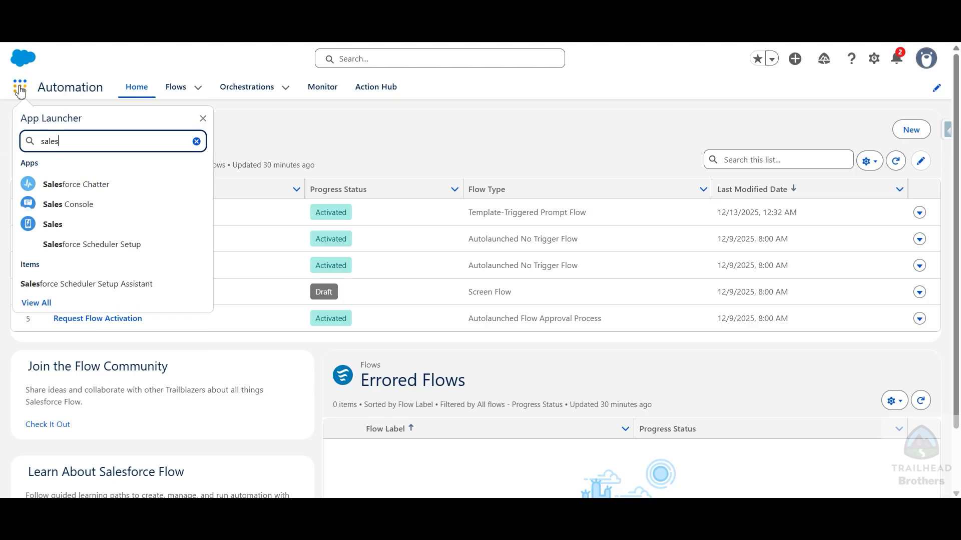
click(51, 230)
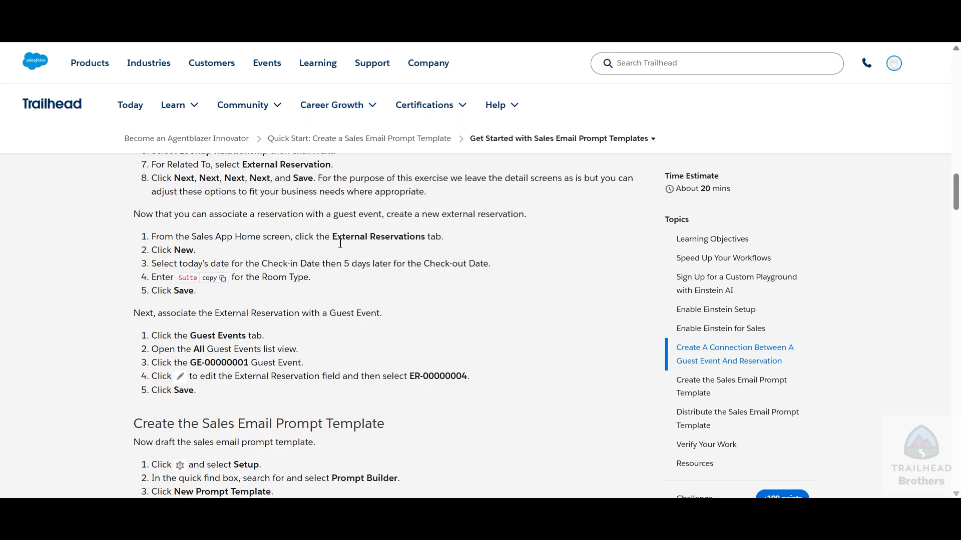
Step: Open External Reservations in the Sales app, start a new record, and check Trailhead for the values it needs
drag(335, 237, 425, 237)
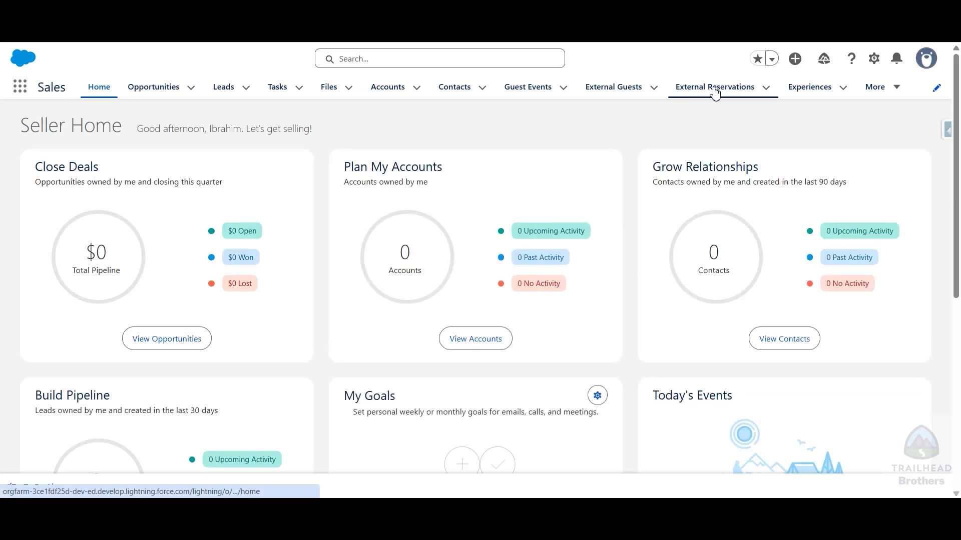
click(715, 90)
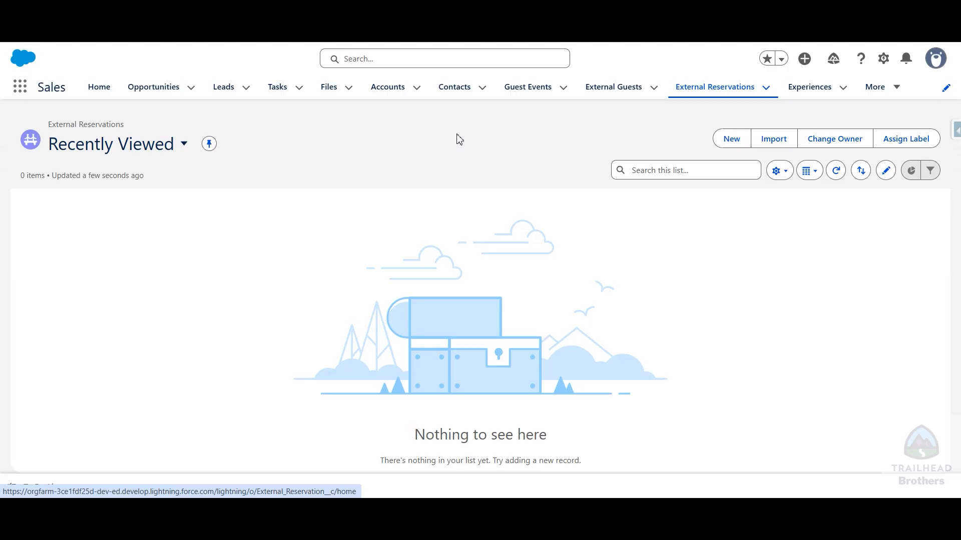
click(731, 139)
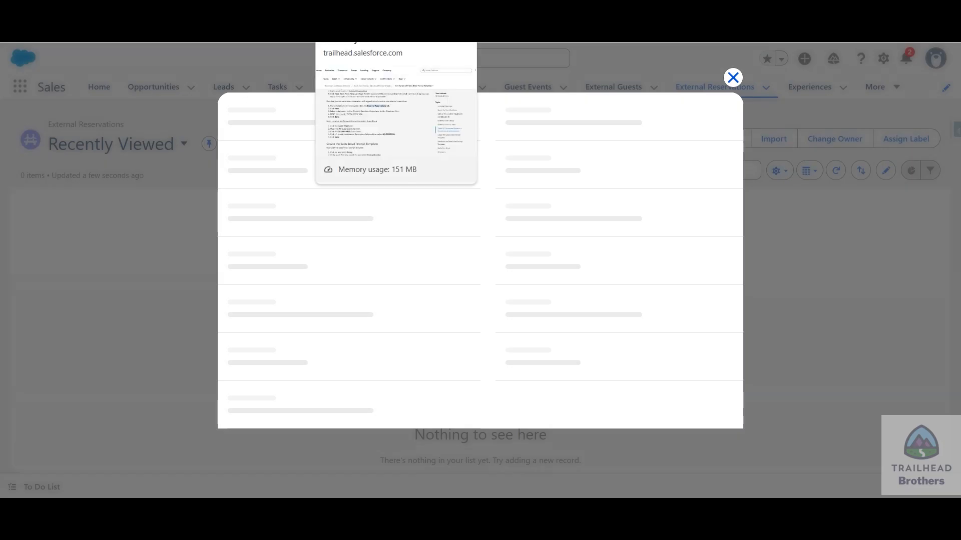
click(350, 30)
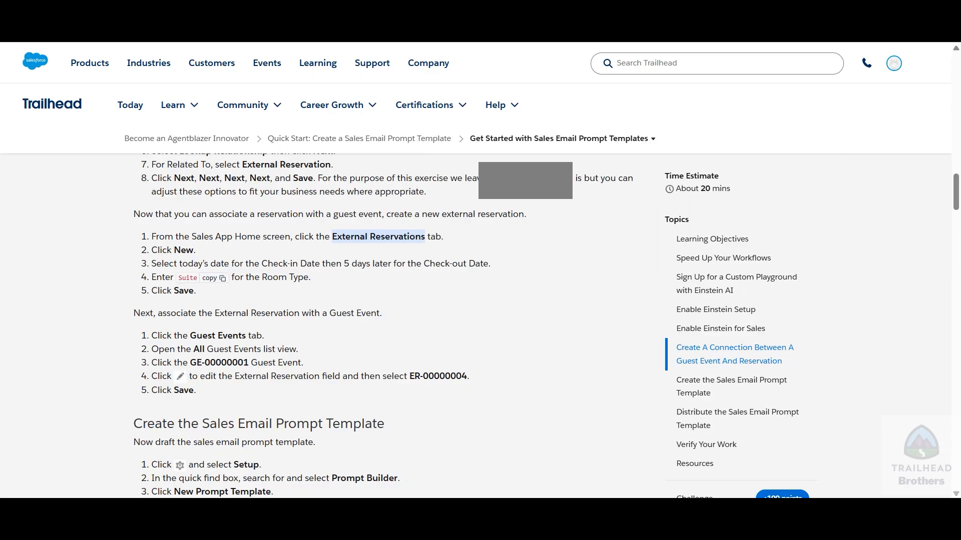
key(ctrl+Tab)
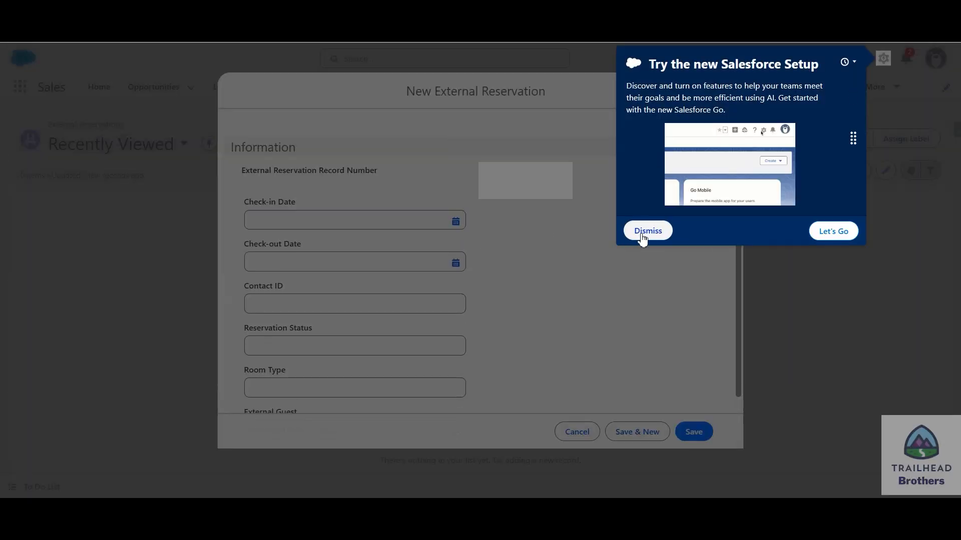
Step: Dismiss the Salesforce Setup prompt and set the reservation's check-in date to 12/15/2025 and check-out date to 12/22/2025
click(645, 231)
click(455, 221)
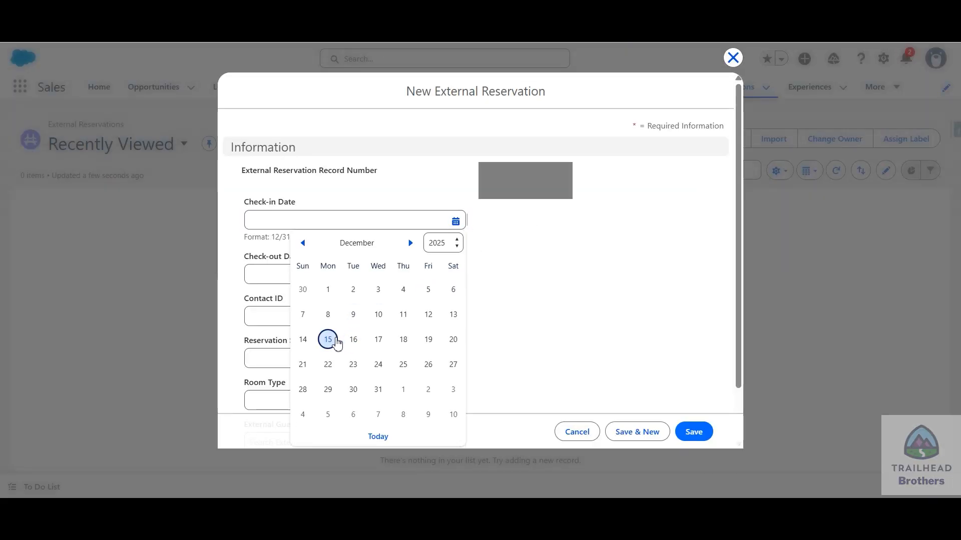
click(329, 341)
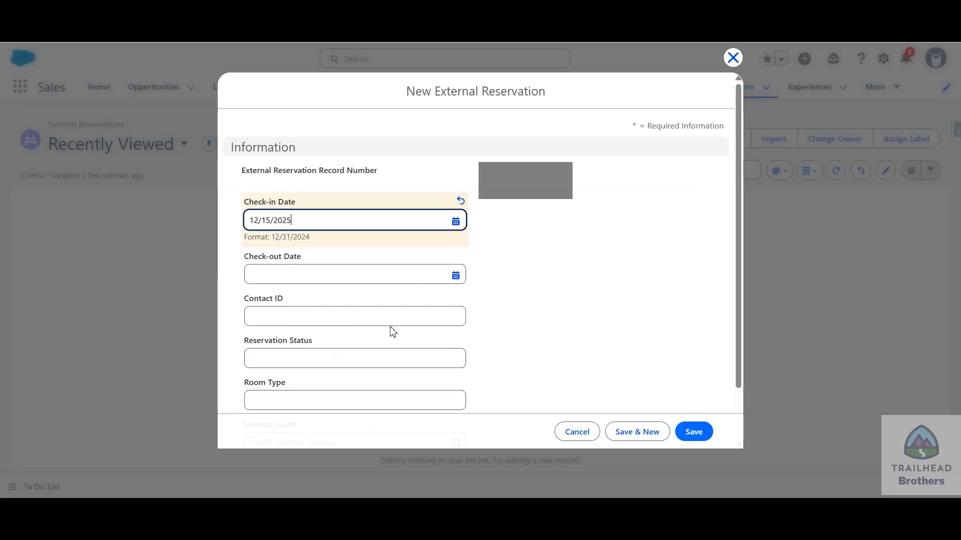
click(455, 278)
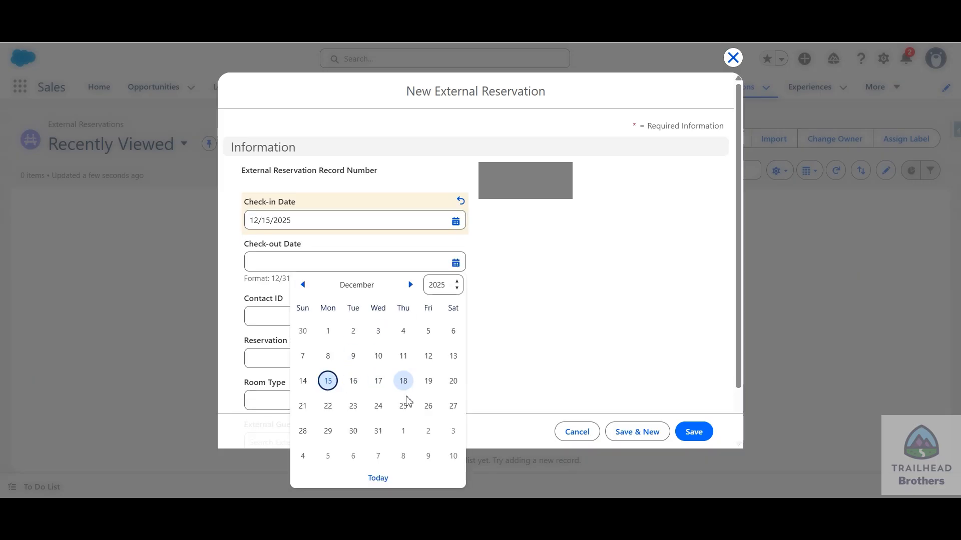
click(329, 408)
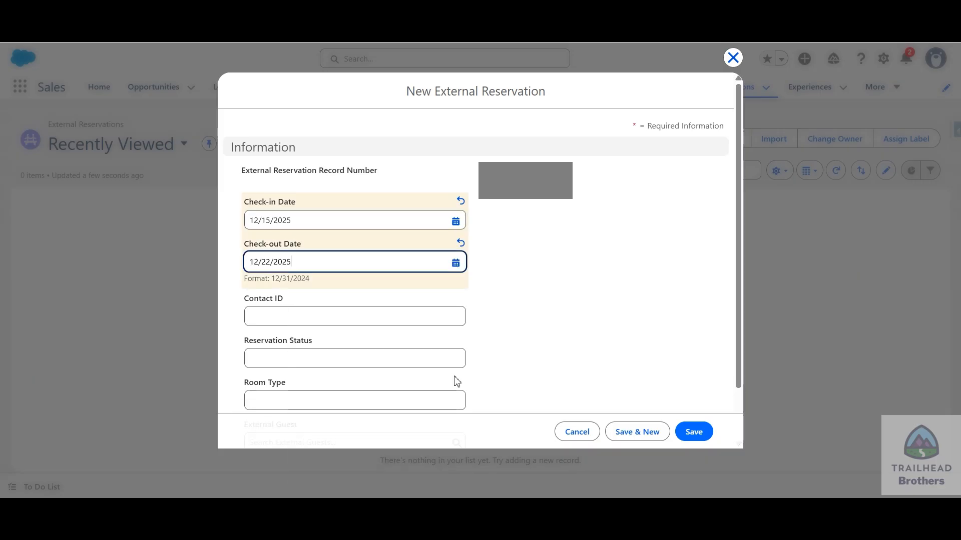
Step: Copy "Suite" from the Trailhead instructions, enter it as the reservation's room type, and save the external reservation
click(262, 44)
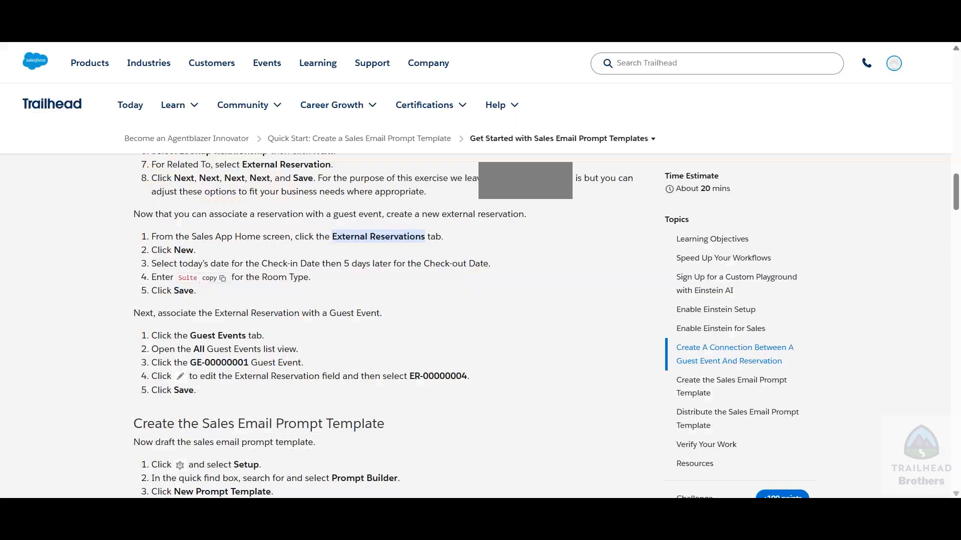
click(222, 278)
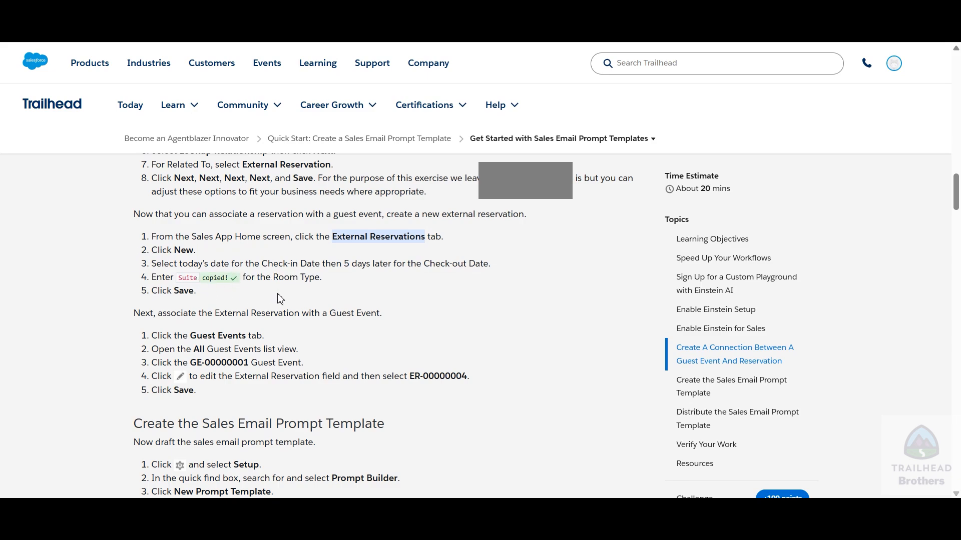
click(576, 30)
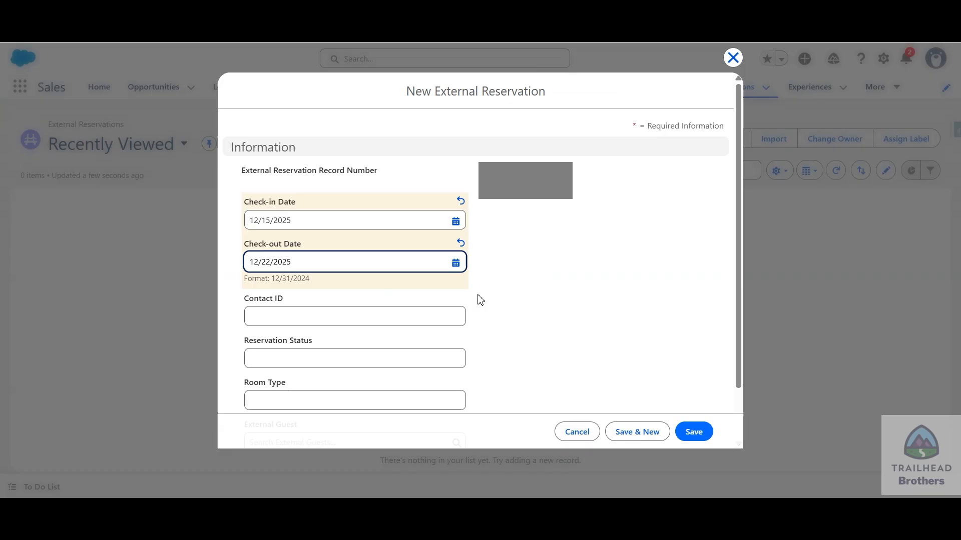
scroll(478, 298, down, 1)
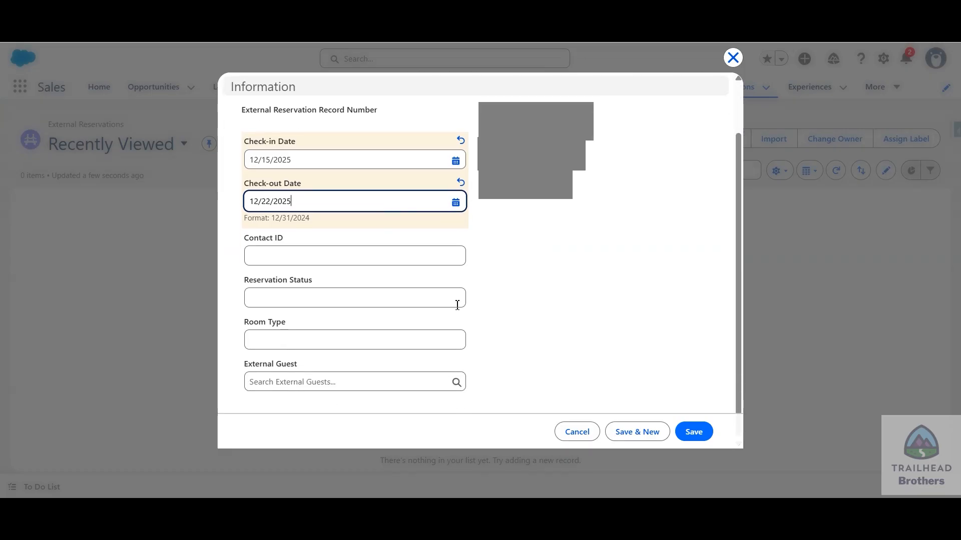
click(396, 346)
text(Suite)
click(573, 321)
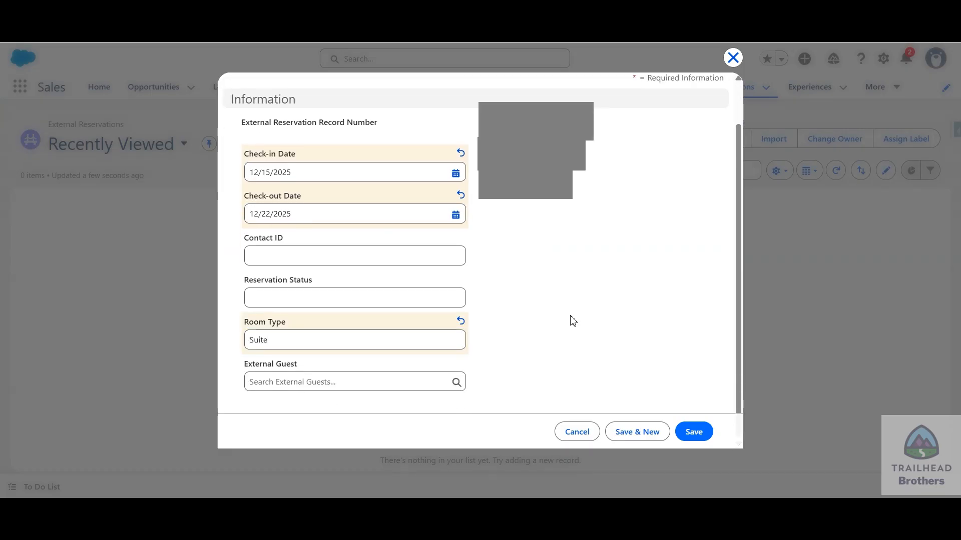
click(694, 433)
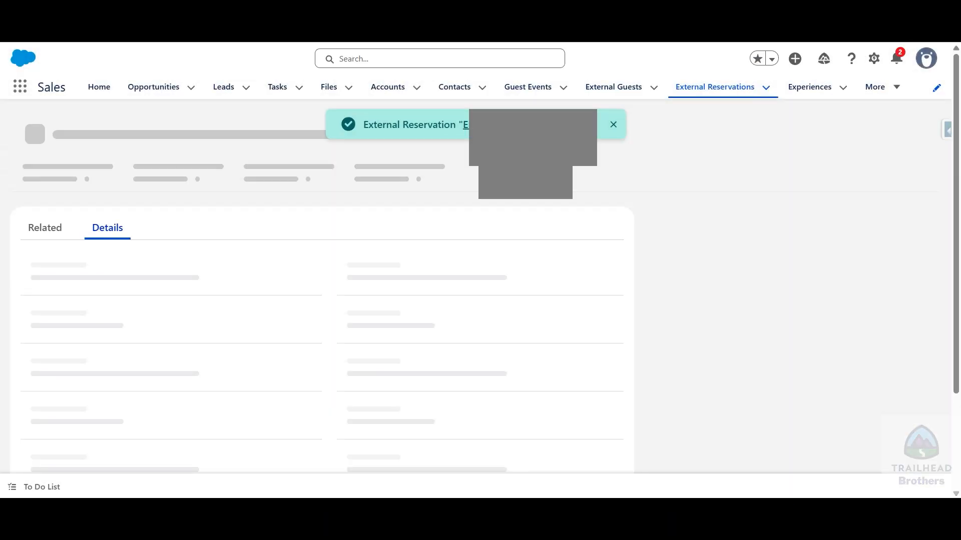
Step: Check the Trailhead instructions for associating the external reservation with Guest Event GE-00000001, and return to the Sales app
click(360, 35)
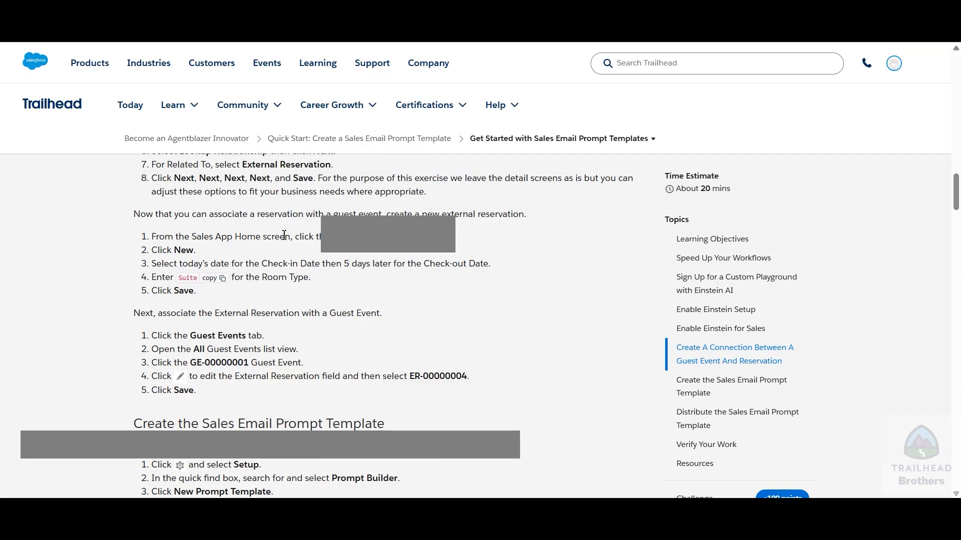
scroll(119, 252, down, 1)
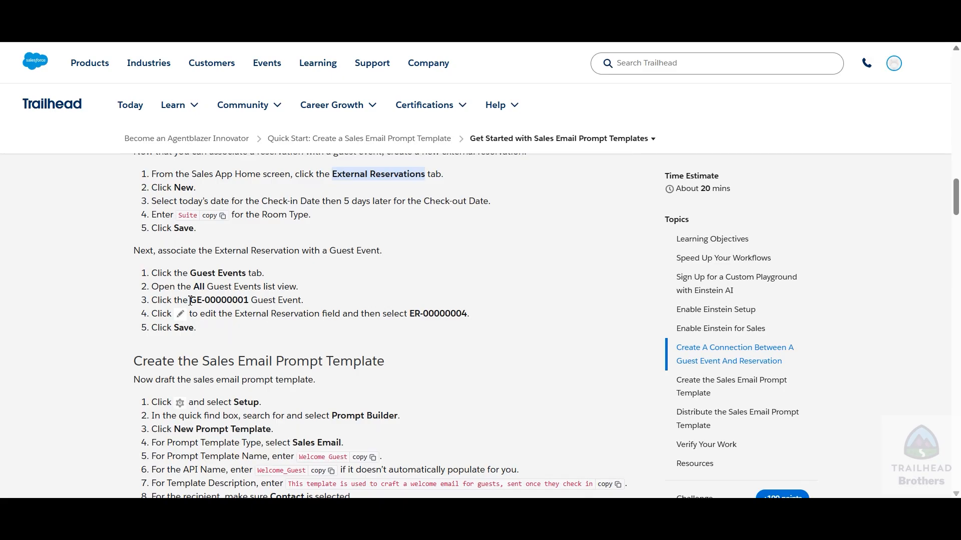
drag(192, 300, 213, 299)
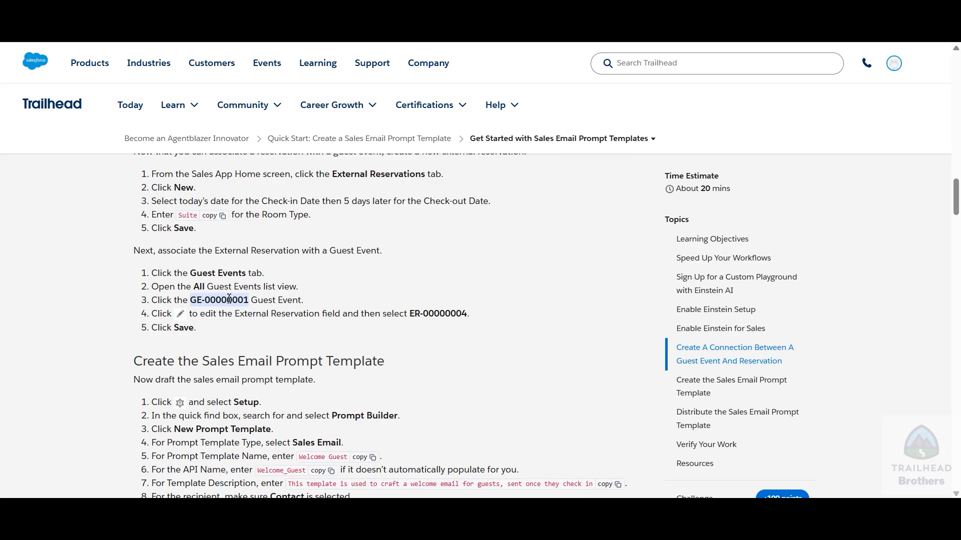
click(422, 276)
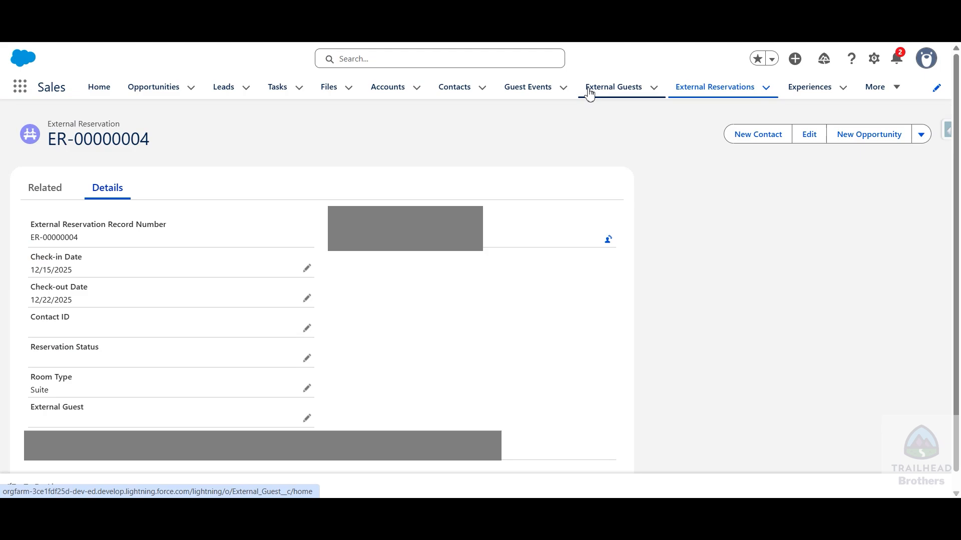
Step: Show all Guest Events, search the list for GE-00000001, and open that guest event
click(529, 92)
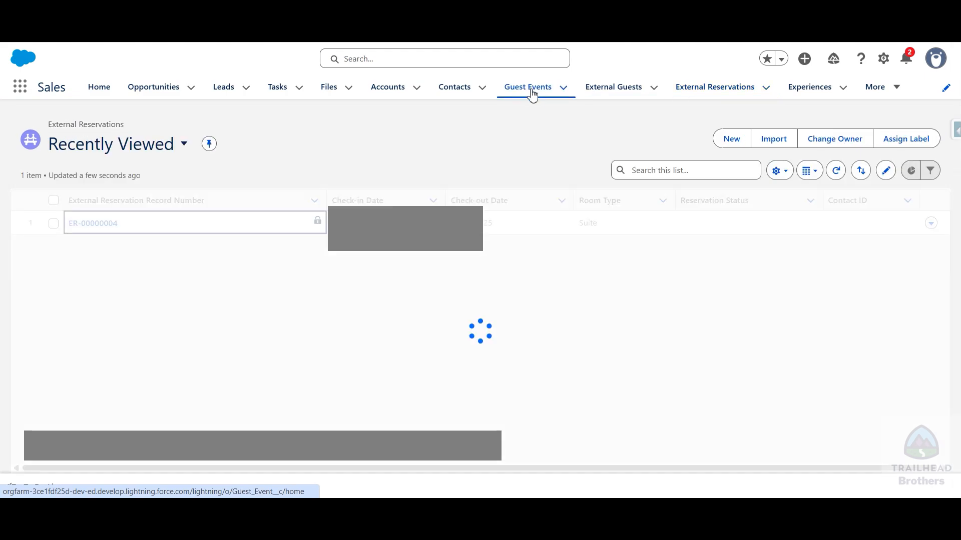
click(144, 157)
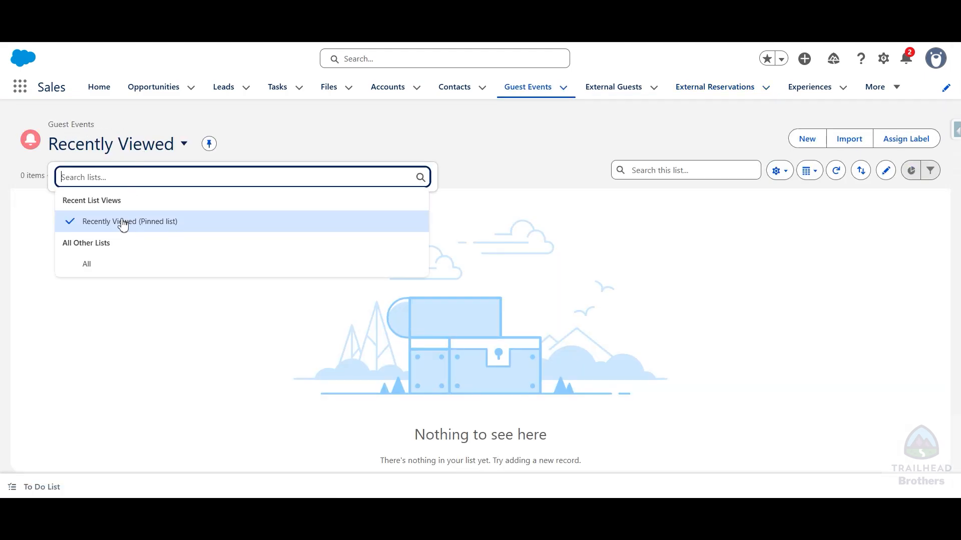
click(100, 266)
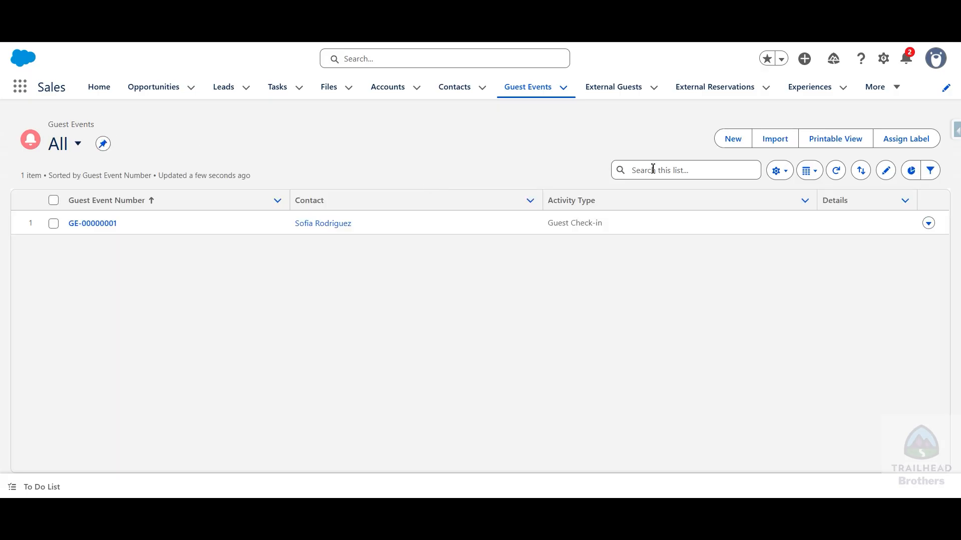
click(653, 170)
key(ctrl+v)
key(Return)
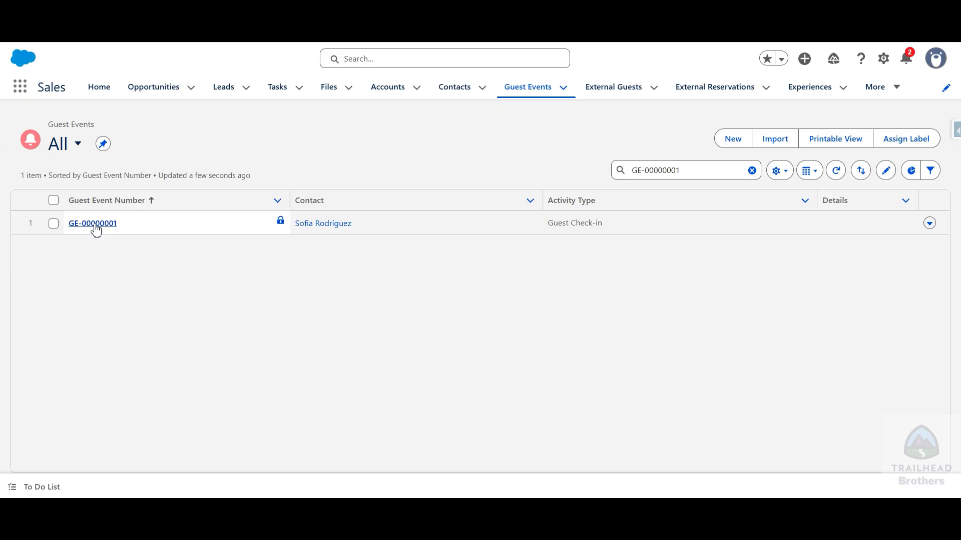
click(94, 223)
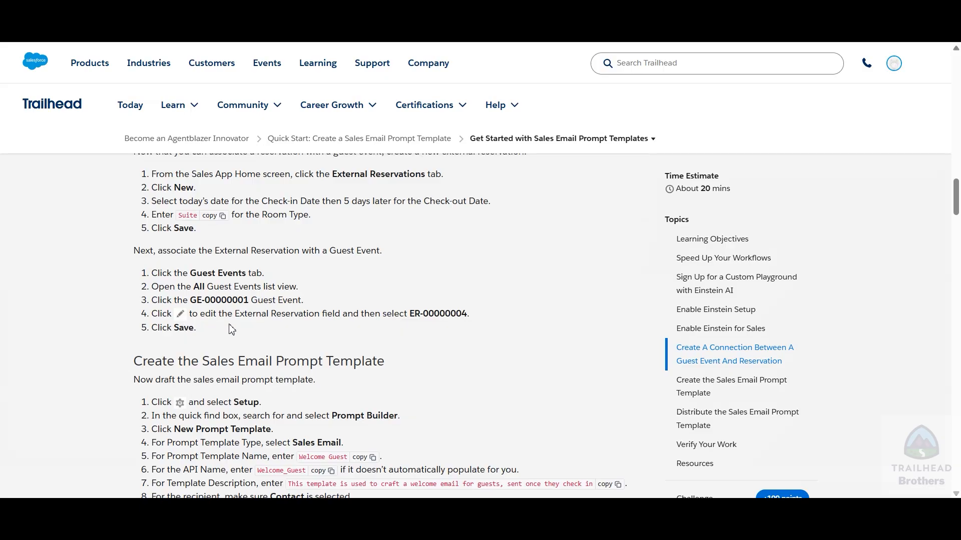
Step: Copy ER-00000004 from the Trailhead instructions, select it as the guest event's External Reservation, and save the record
drag(413, 317, 463, 317)
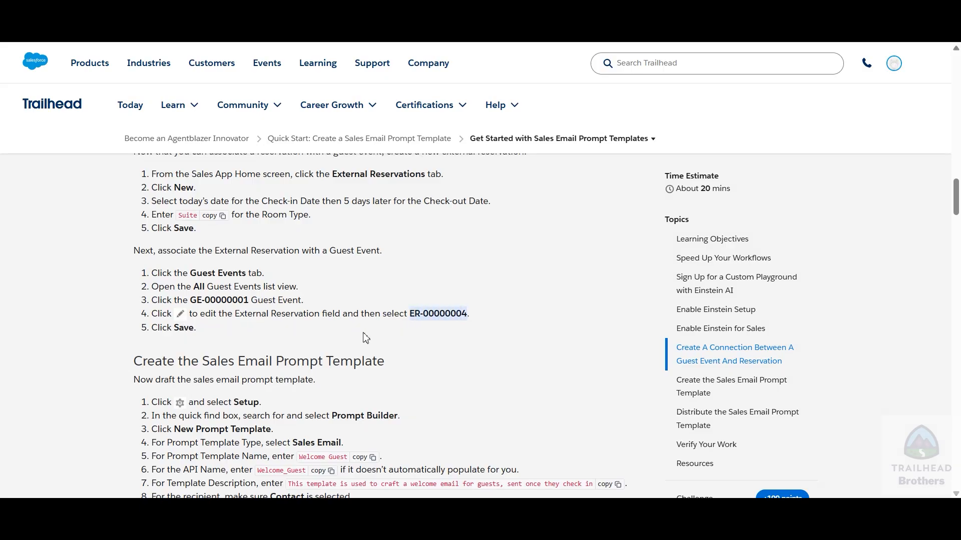
key(ctrl+Tab)
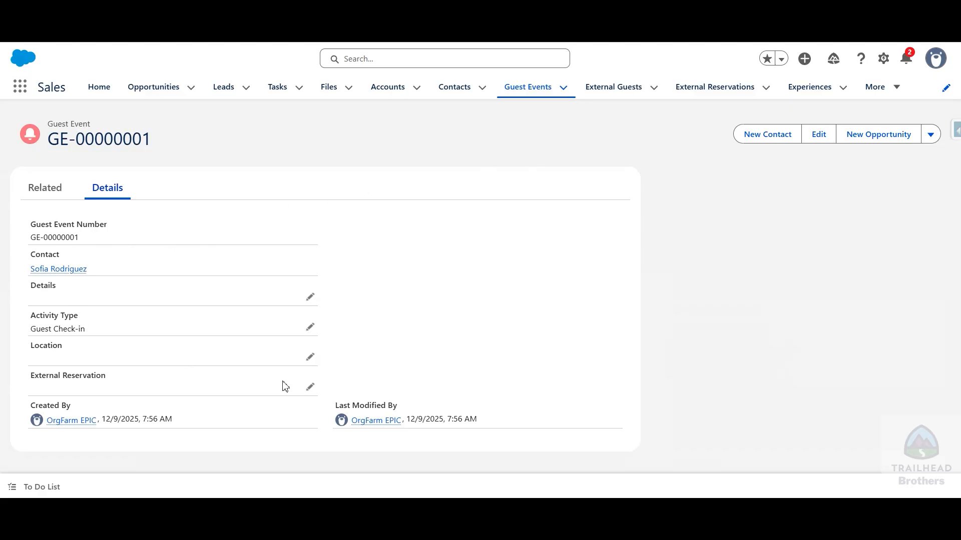
click(312, 388)
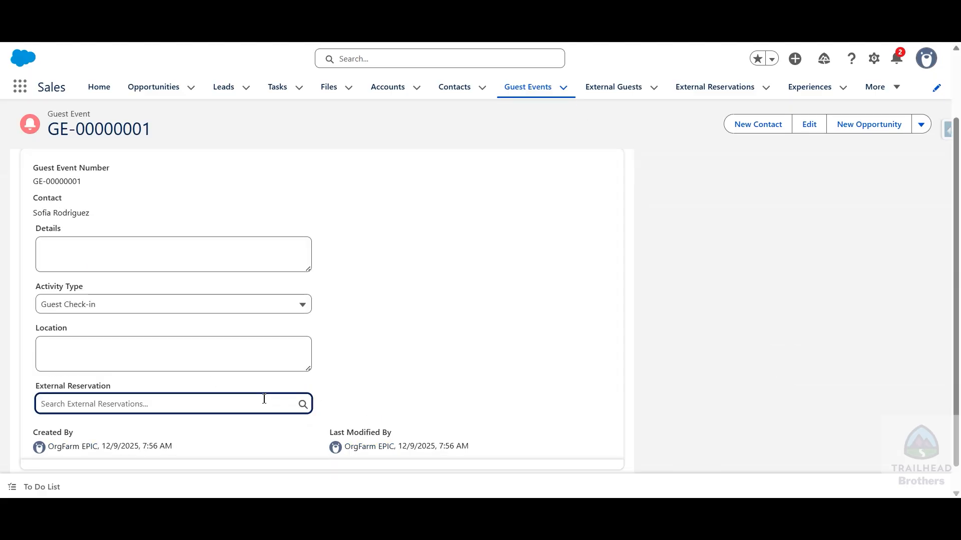
key(ctrl+v)
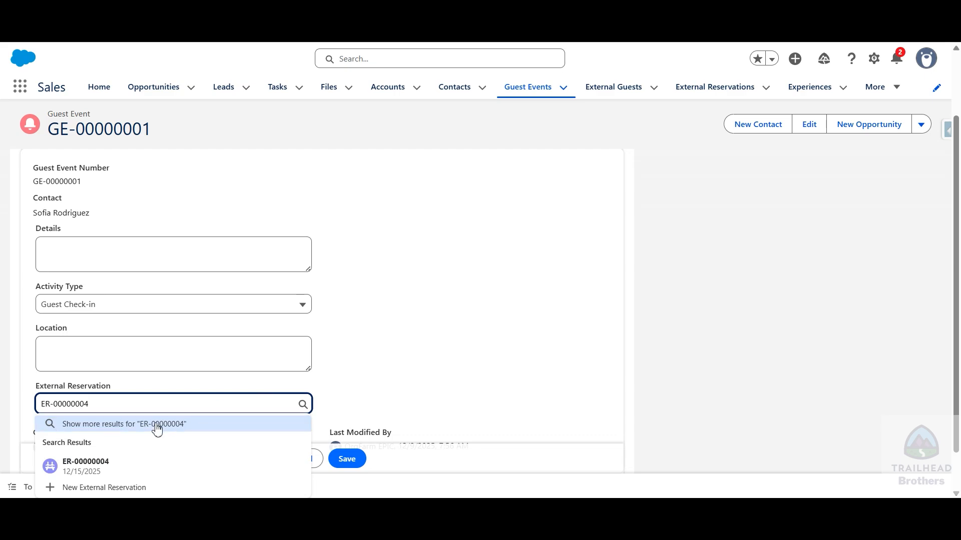
click(109, 470)
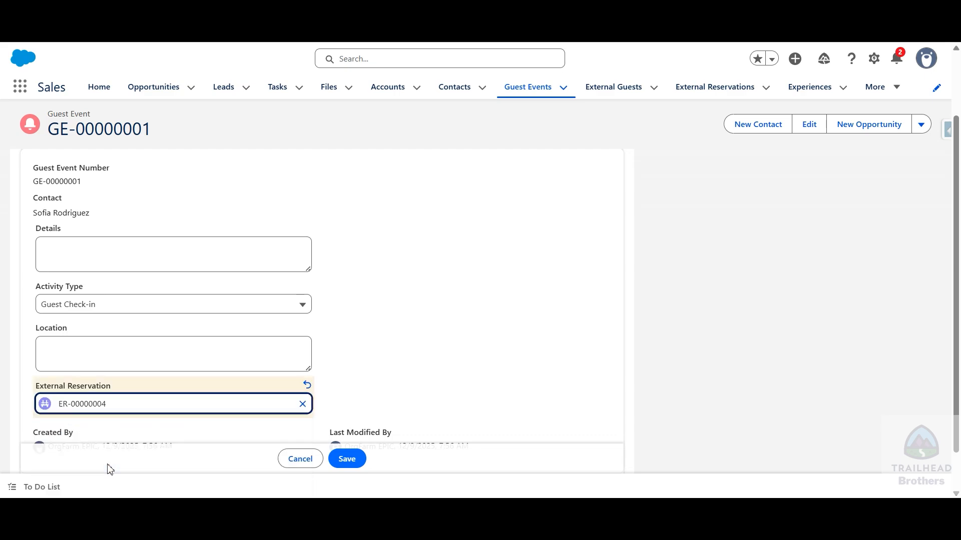
click(346, 459)
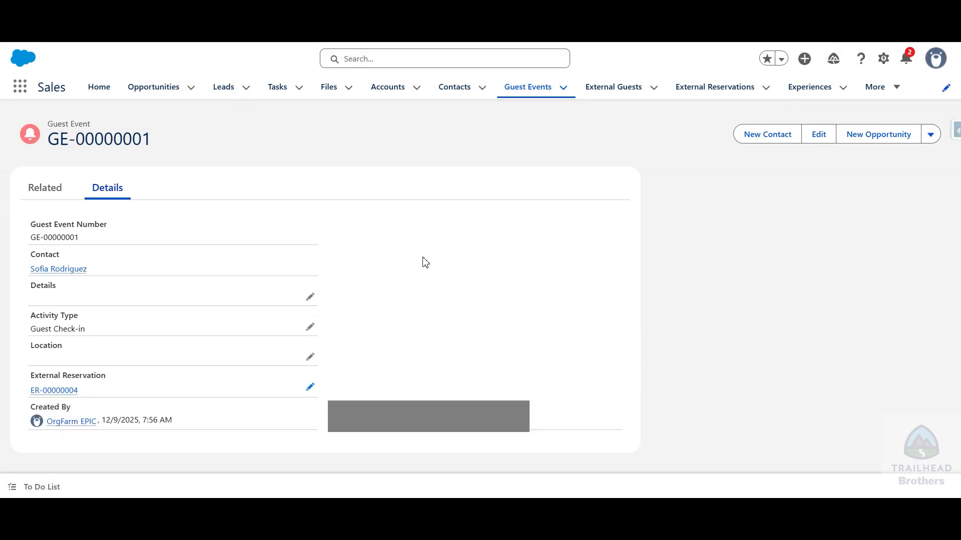
Step: Copy "Prompt Builder" from the Trailhead template instructions, find it in Salesforce Setup, and open the Prompt Builder page
click(436, 10)
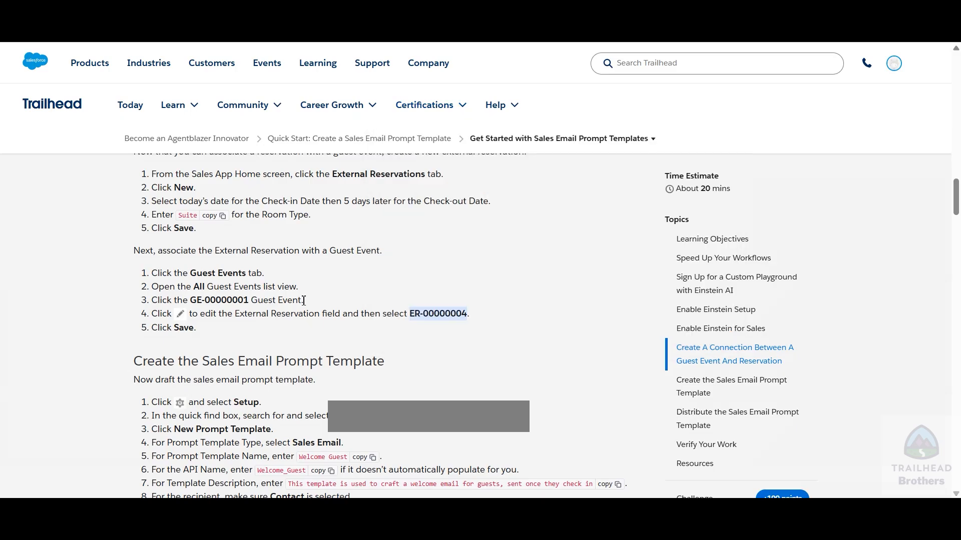
scroll(110, 301, up, 1)
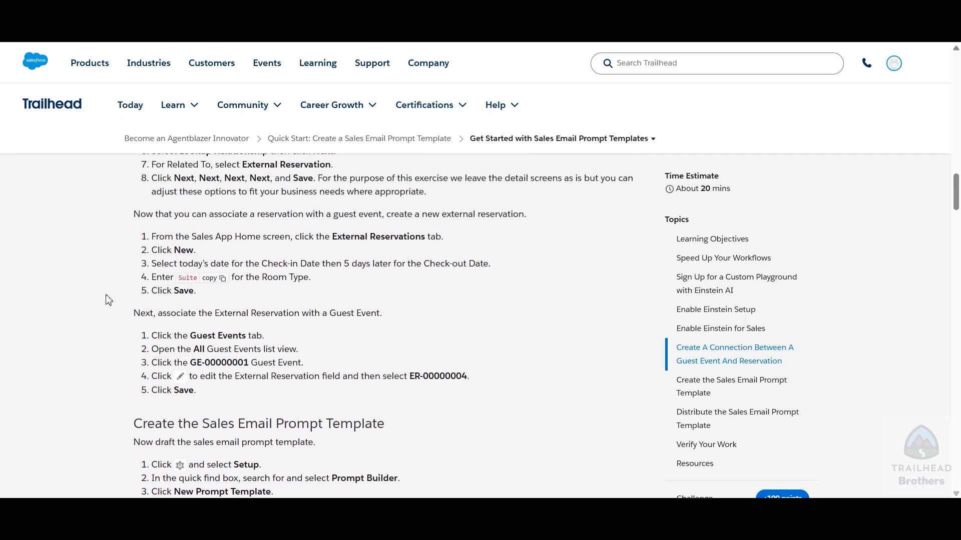
scroll(109, 300, down, 4)
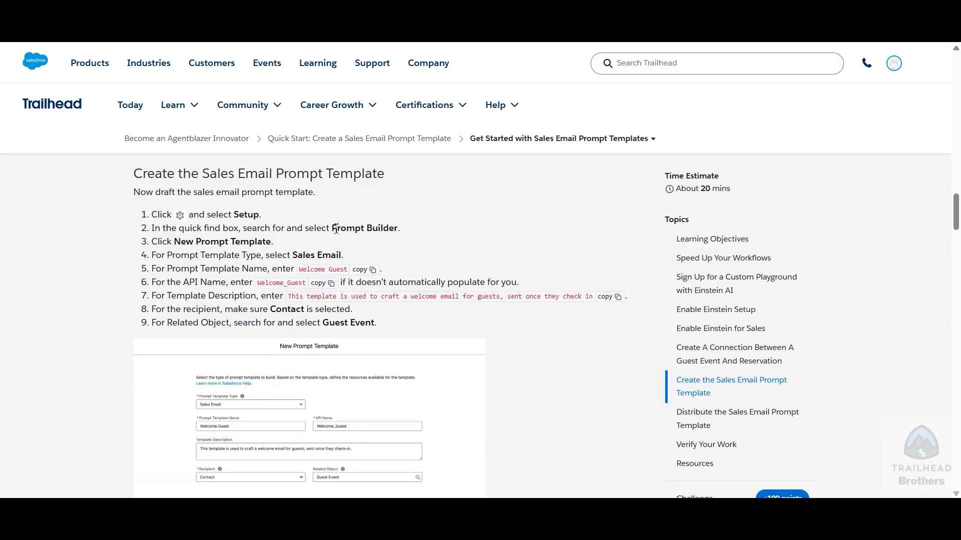
drag(336, 228, 396, 229)
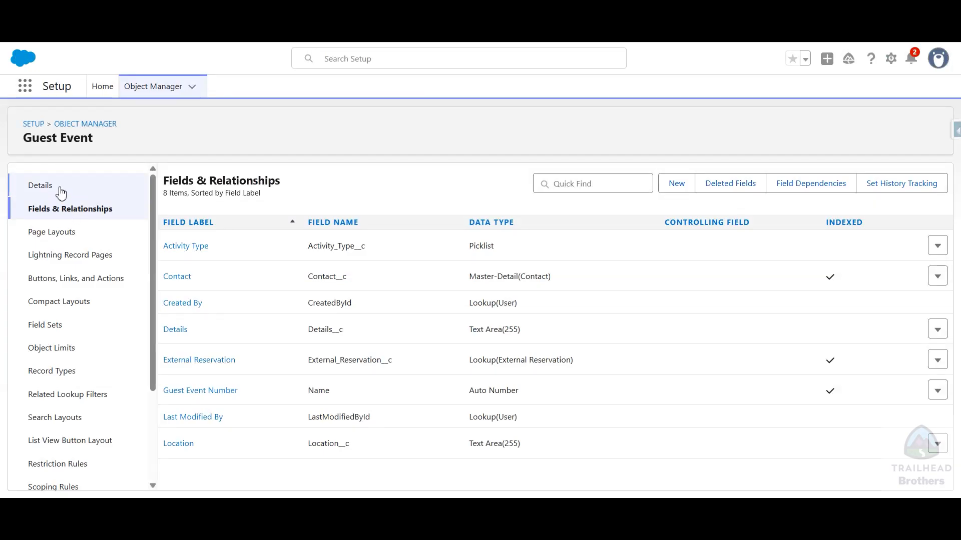
click(103, 87)
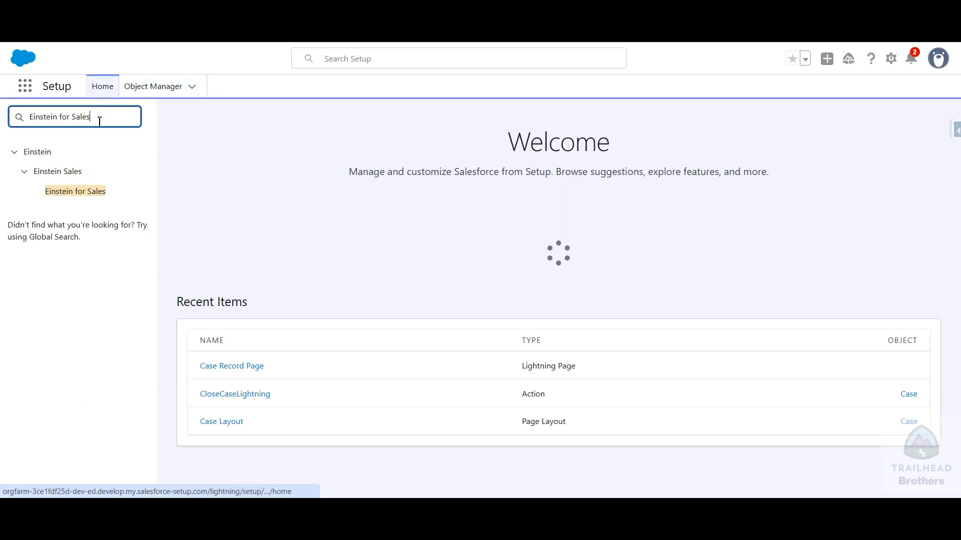
triple_click(100, 120)
text(Prompt Builder)
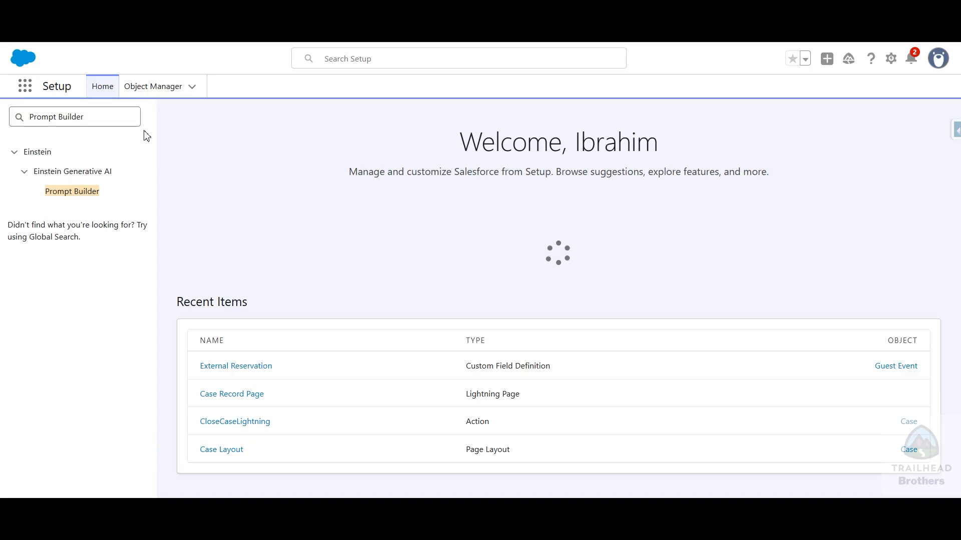
click(71, 191)
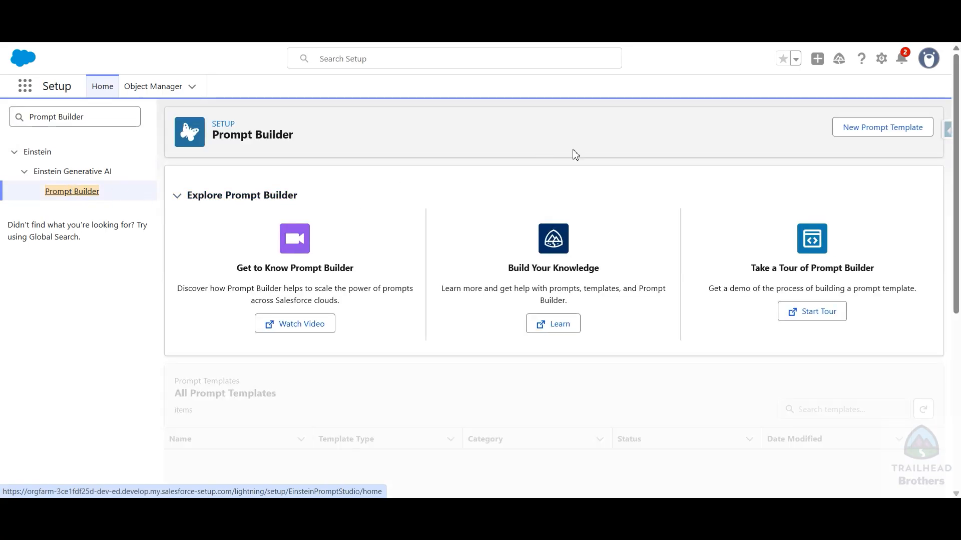
Step: Start a new prompt template and set its type to Sales Email
click(883, 128)
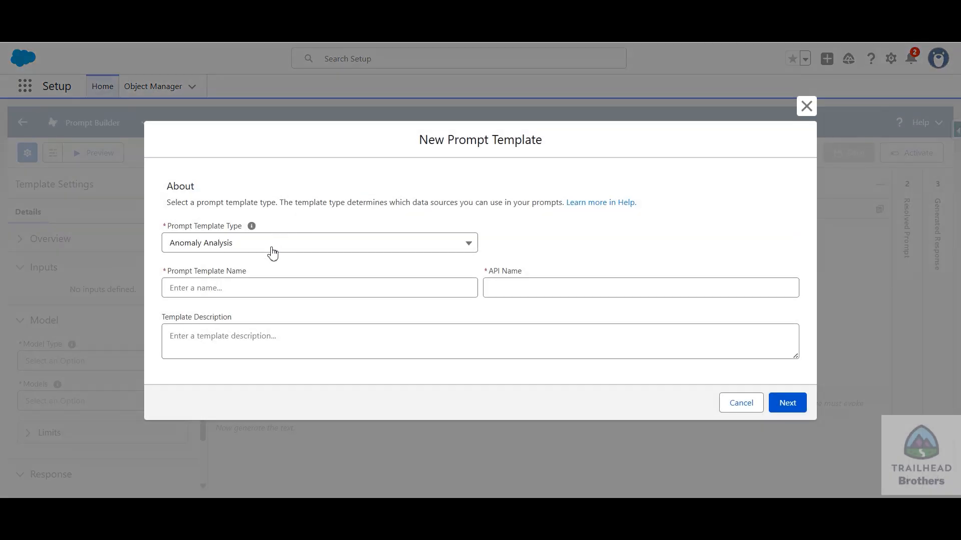
click(271, 252)
scroll(267, 320, down, 2)
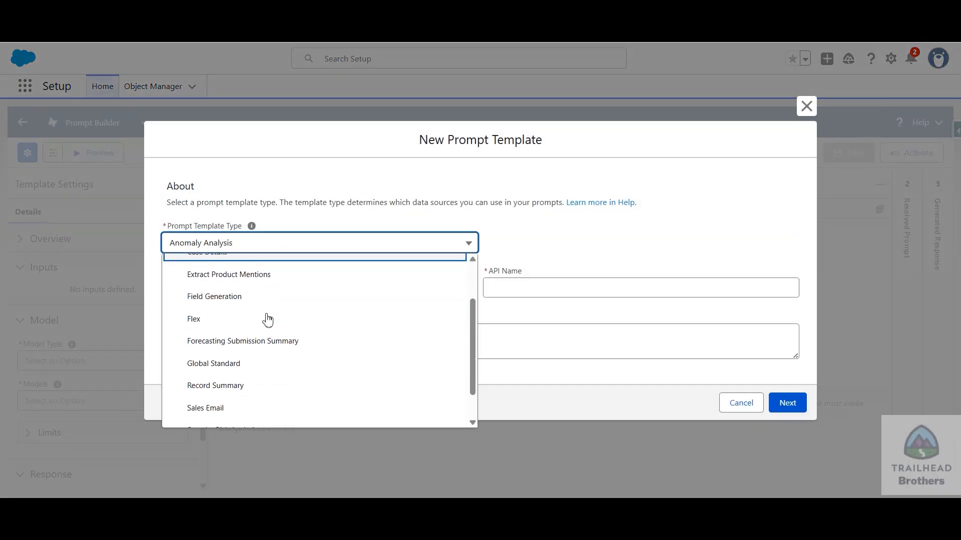
click(221, 372)
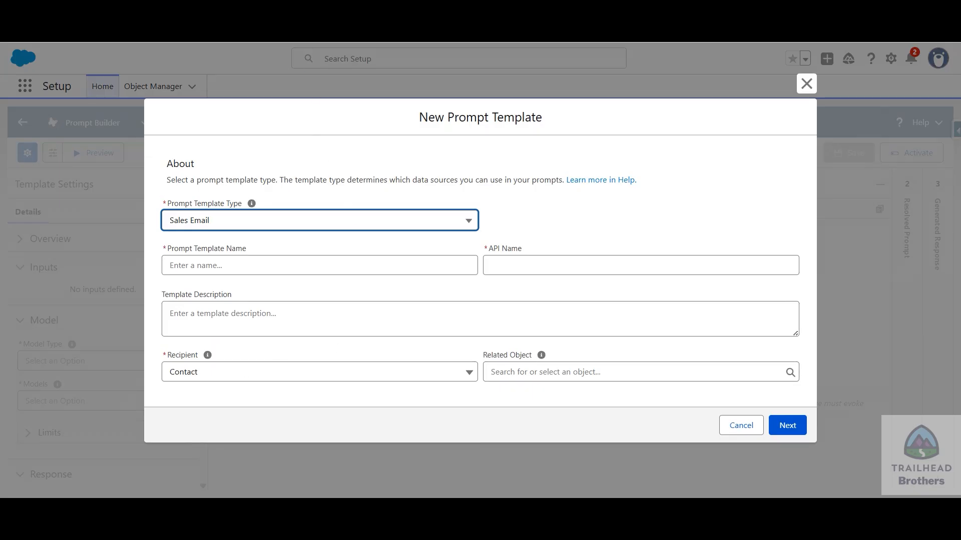
Step: Copy "Welcome Guest" from the Trailhead instructions and enter it as the prompt template name, letting the API name fill in
key(ctrl+shift+Tab)
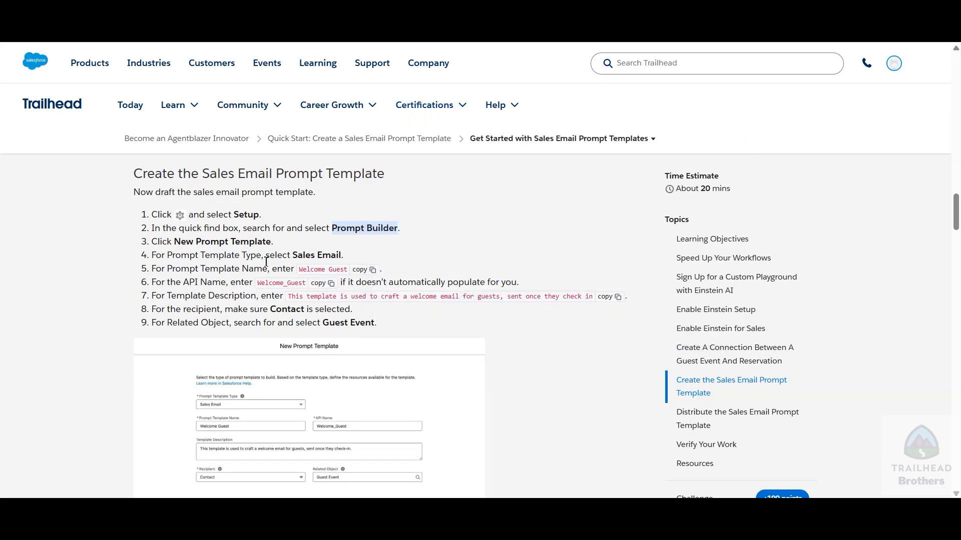
click(368, 270)
key(ctrl+Tab)
click(289, 271)
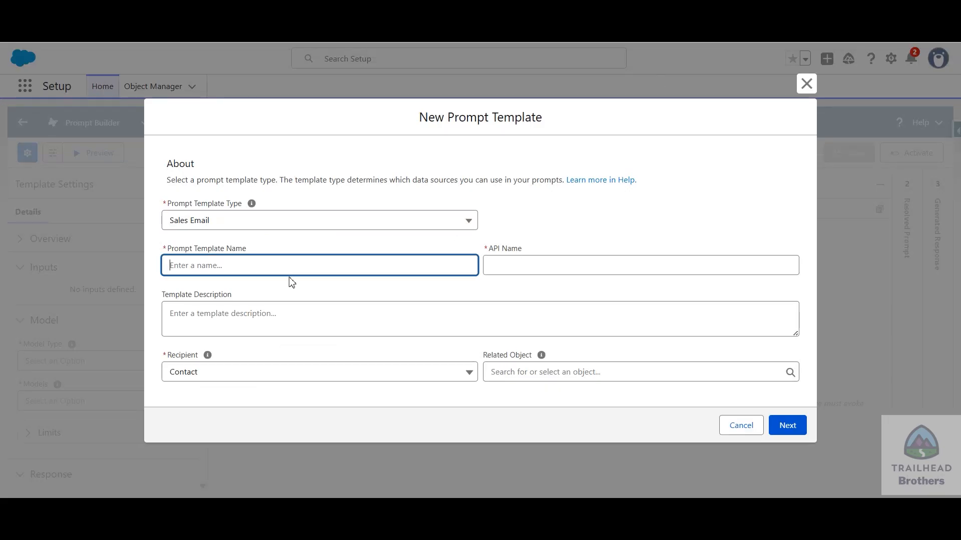
text(Welcome Guest)
click(300, 291)
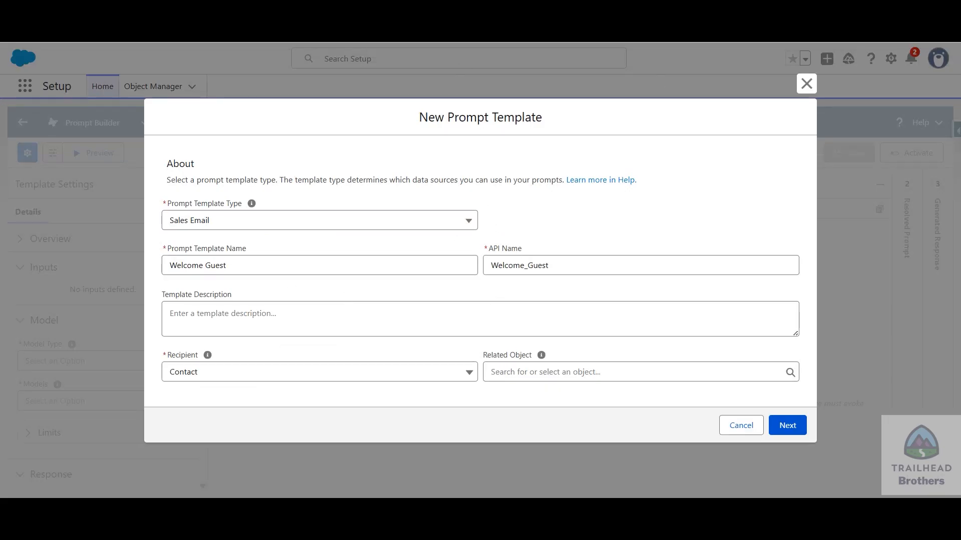
Step: Copy the description "This template is used to craft a welcome email for guests, sent once they check in" from Trailhead into the template
key(ctrl+Tab)
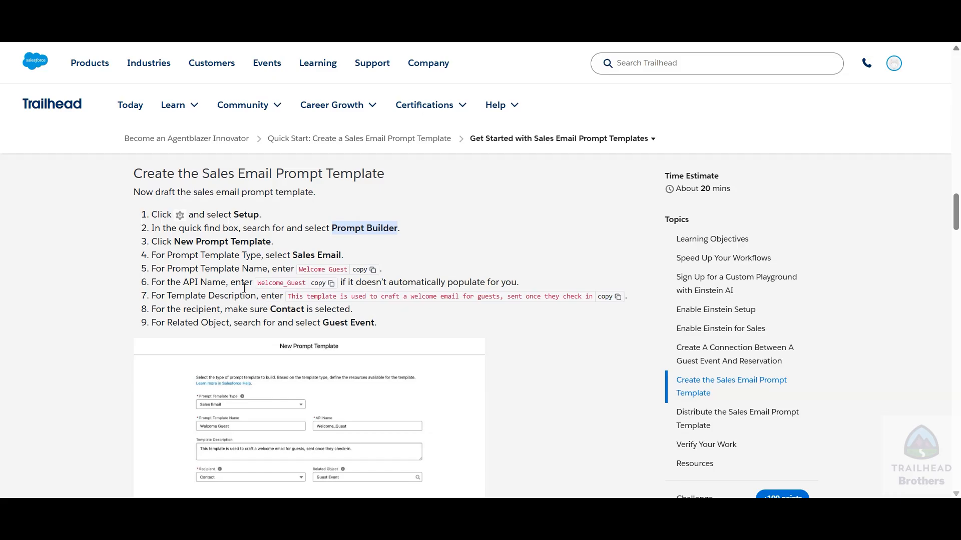
click(607, 299)
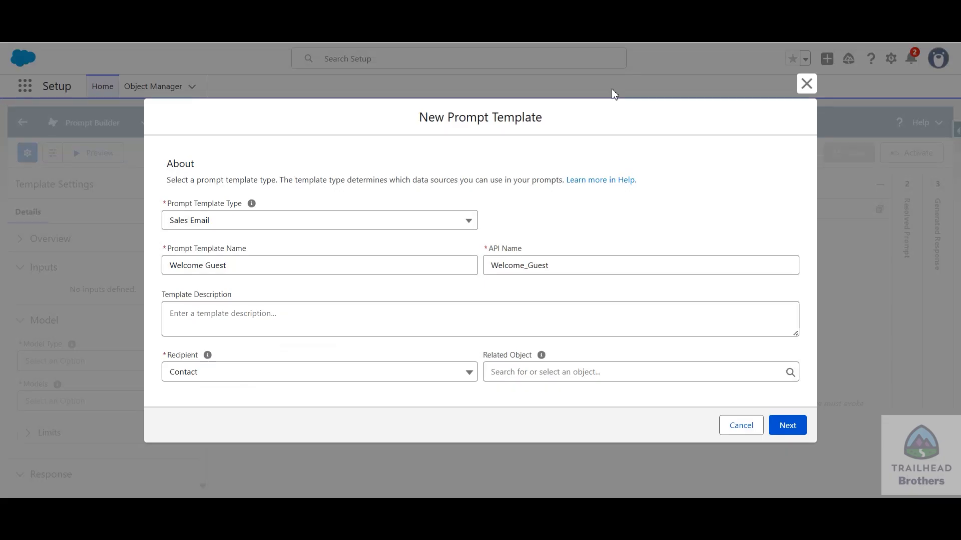
click(522, 320)
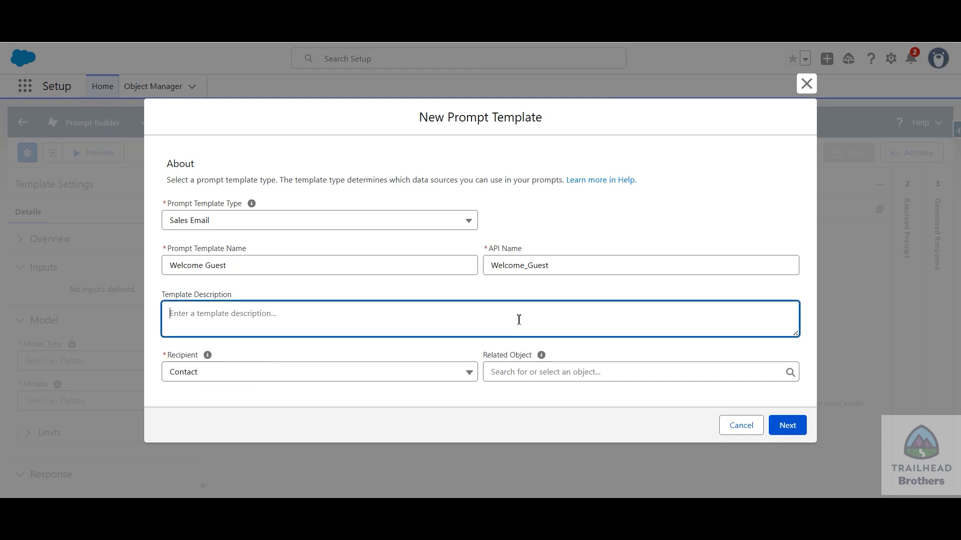
key(ctrl+v)
key(XF86MonBrightnessDown)
key(XF86MonBrightnessDown)
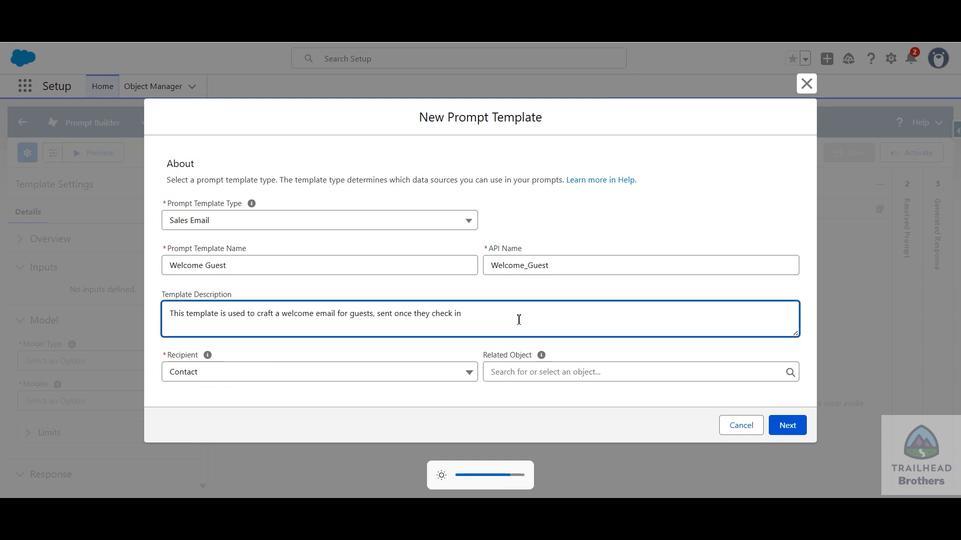
Step: Set the template's related object to Guest Event, check the Trailhead instructions, and continue to the prompt editor
click(540, 374)
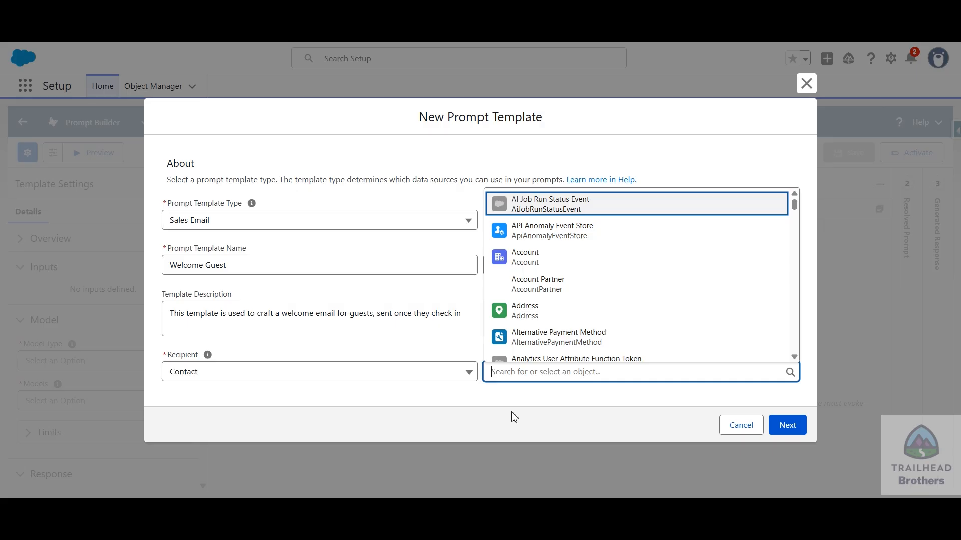
text(guest)
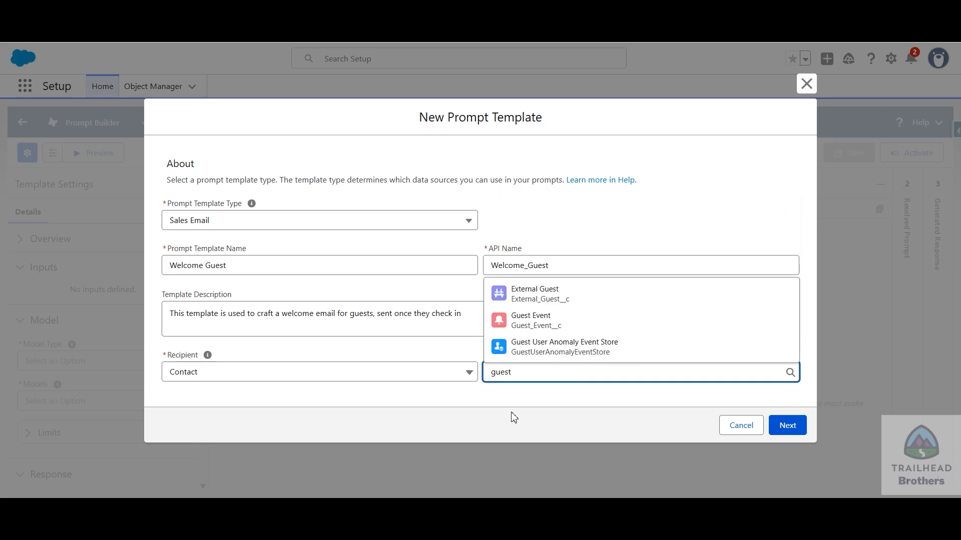
click(583, 322)
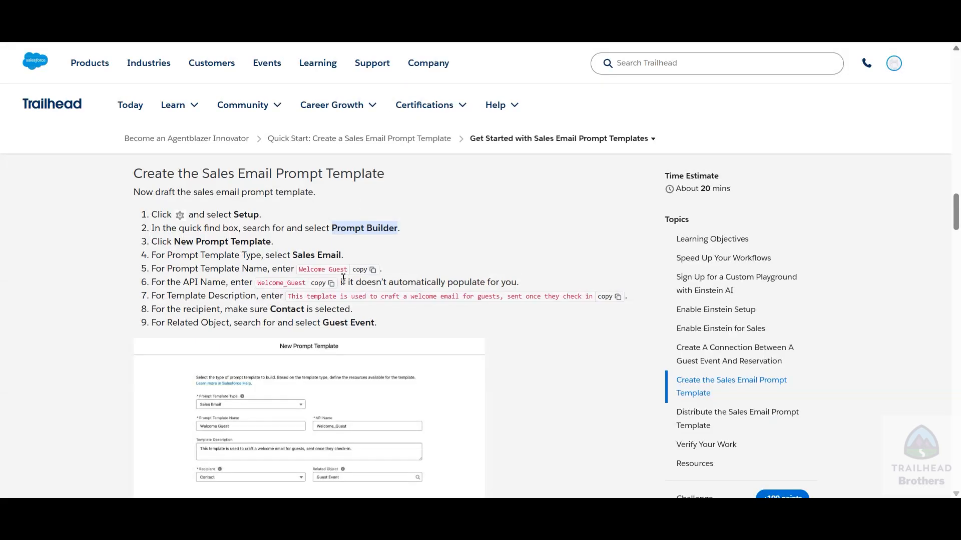
scroll(291, 369, down, 4)
scroll(291, 369, down, 3)
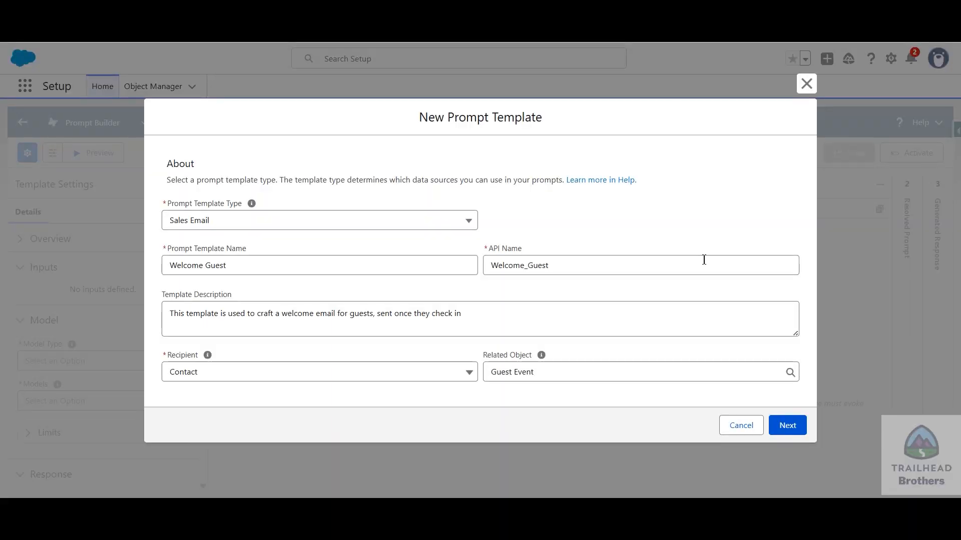
click(795, 427)
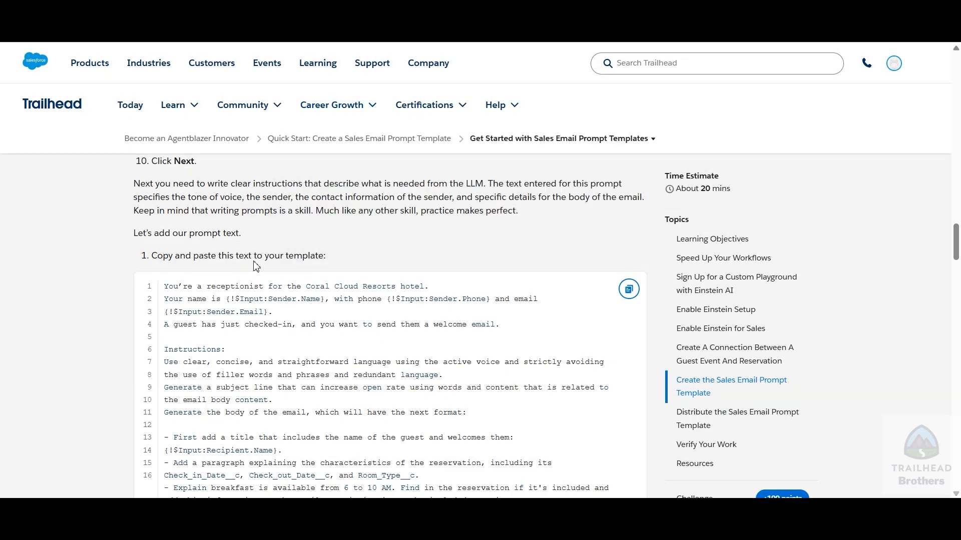
Step: Copy the receptionist welcome email prompt text from the Trailhead instructions into the Welcome Guest template's prompt
scroll(318, 269, down, 3)
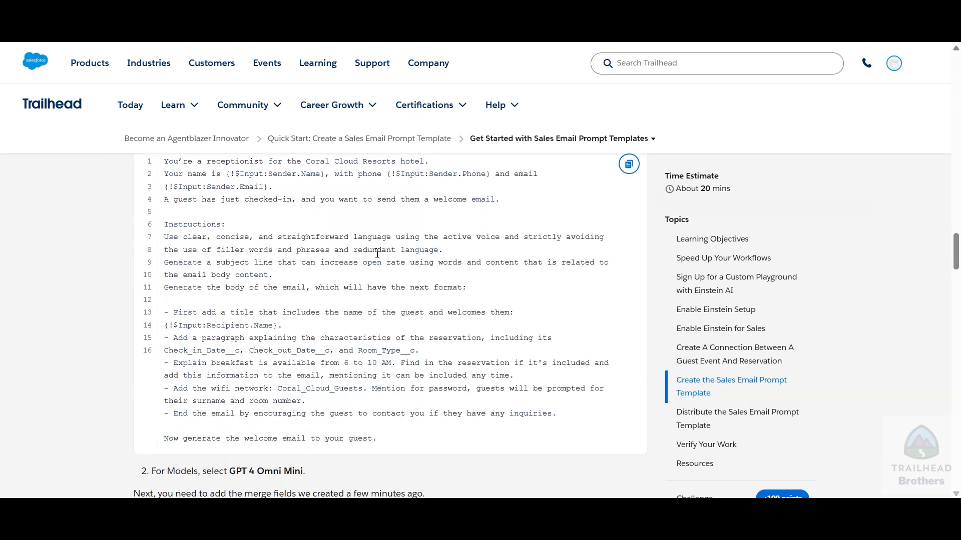
click(628, 162)
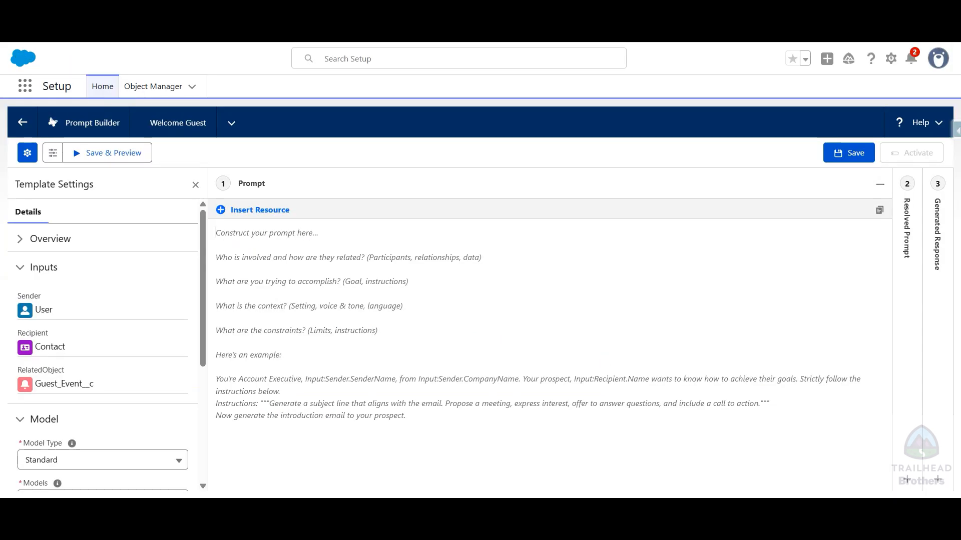
click(312, 243)
key(ctrl+v)
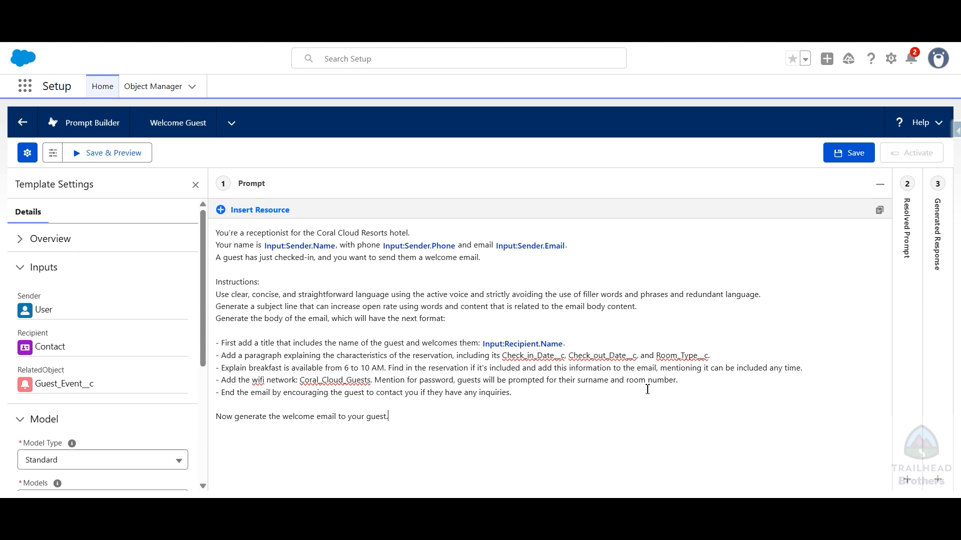
click(408, 416)
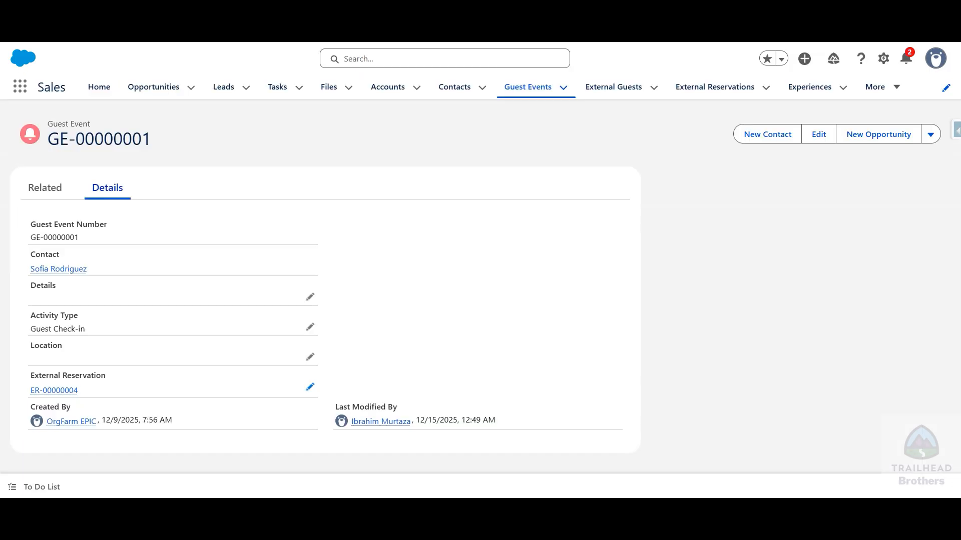
Step: Check the Activity Type on the guest event record and read Trailhead's model and merge field instructions against the template
triple_click(442, 336)
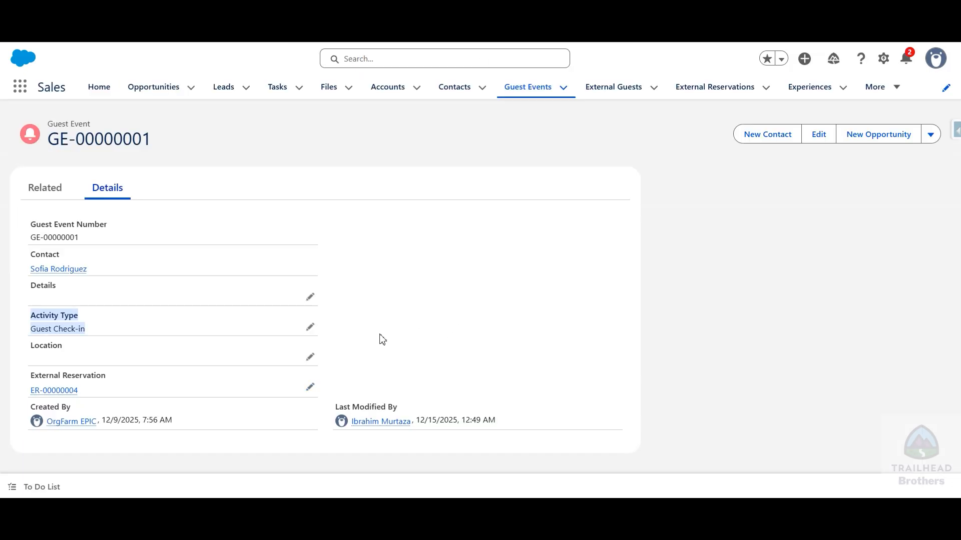
click(275, 332)
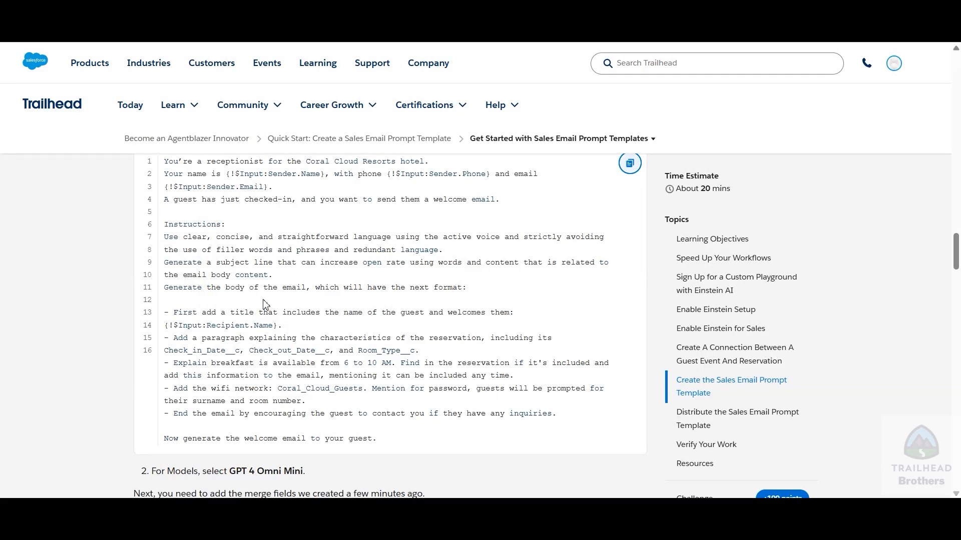
scroll(265, 301, down, 4)
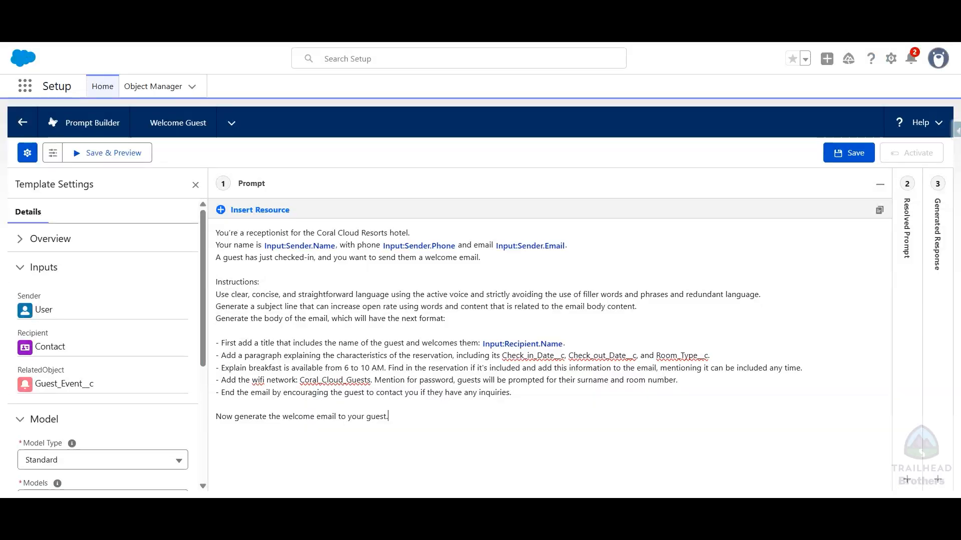
scroll(70, 403, down, 5)
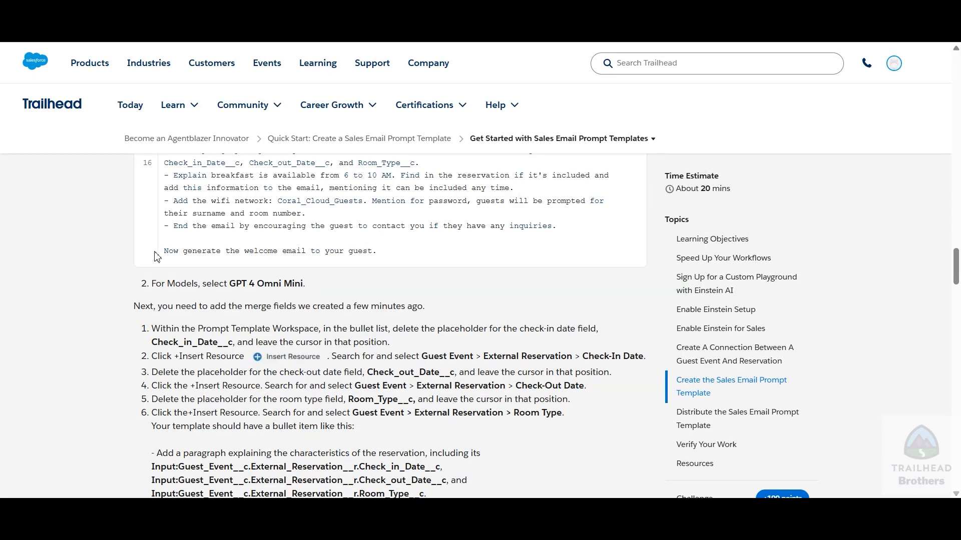
scroll(107, 263, down, 3)
scroll(152, 210, up, 2)
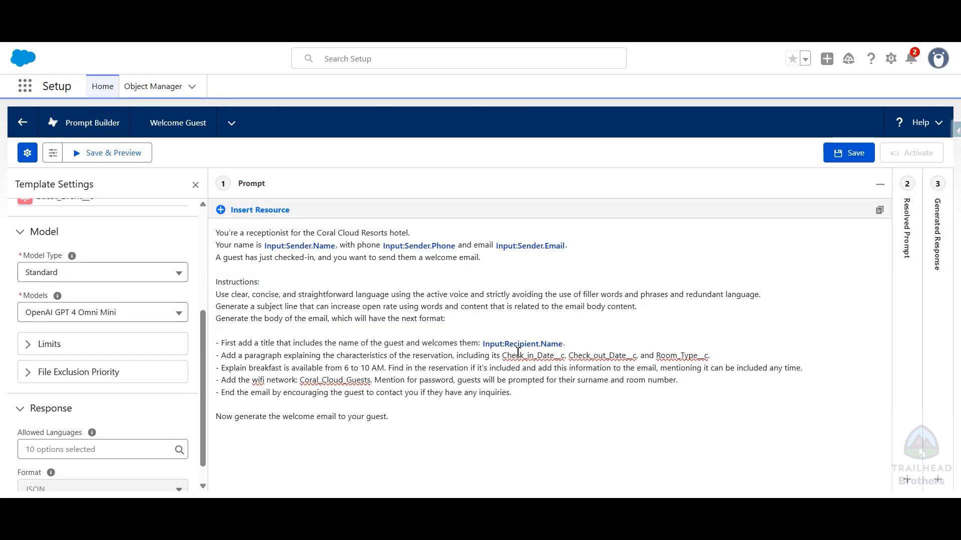
Step: Replace the Check_in_Date__c placeholder in the prompt with the merge field Guest Event > External Reservation > Check-In Date
drag(505, 356, 565, 358)
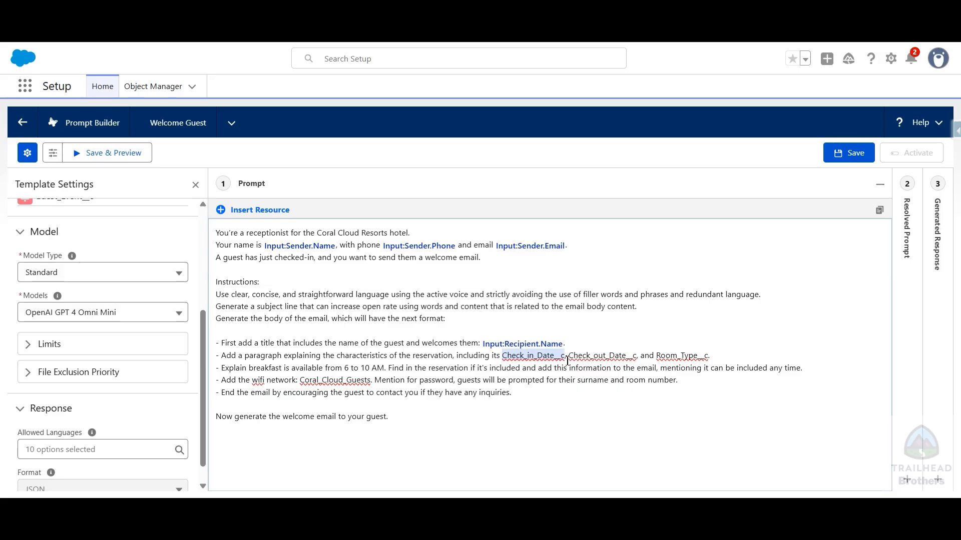
key(BackSpace)
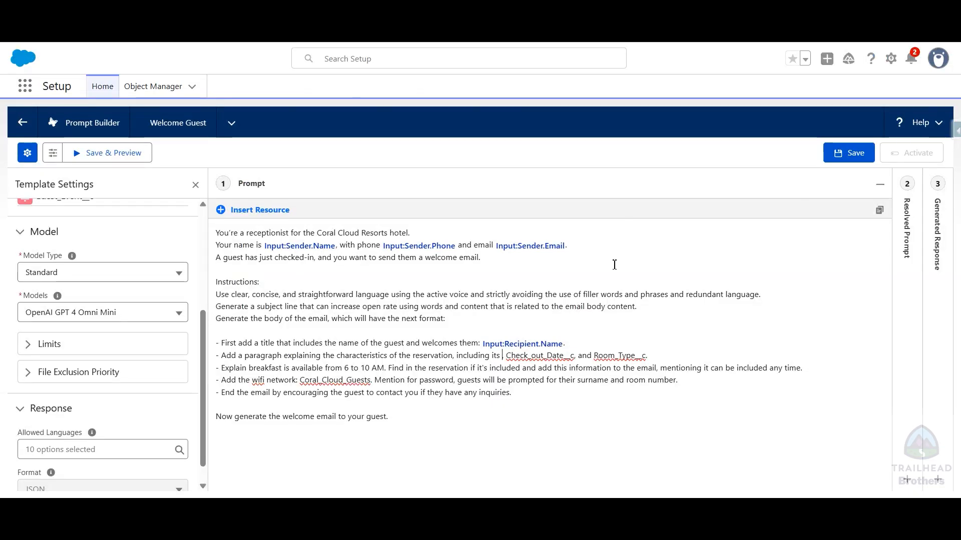
click(244, 209)
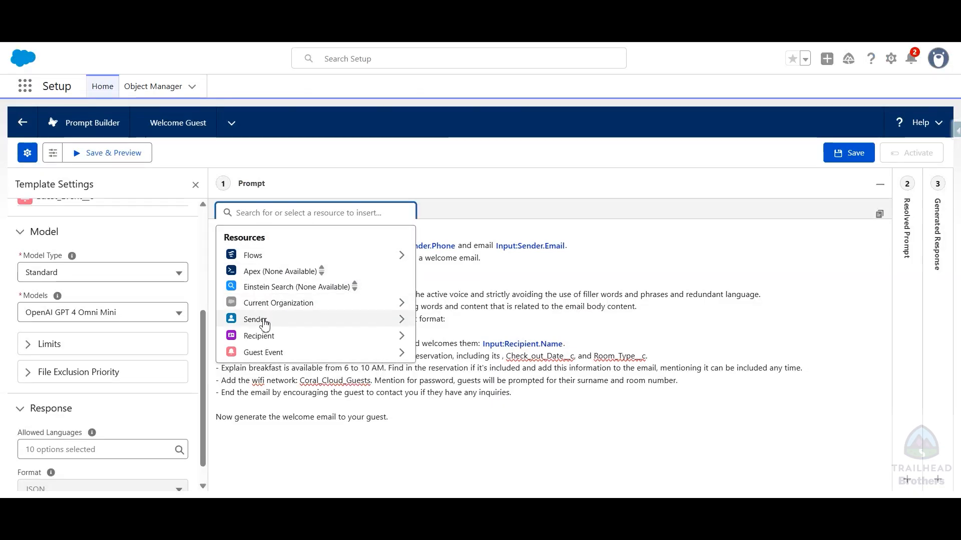
click(253, 352)
text(ex)
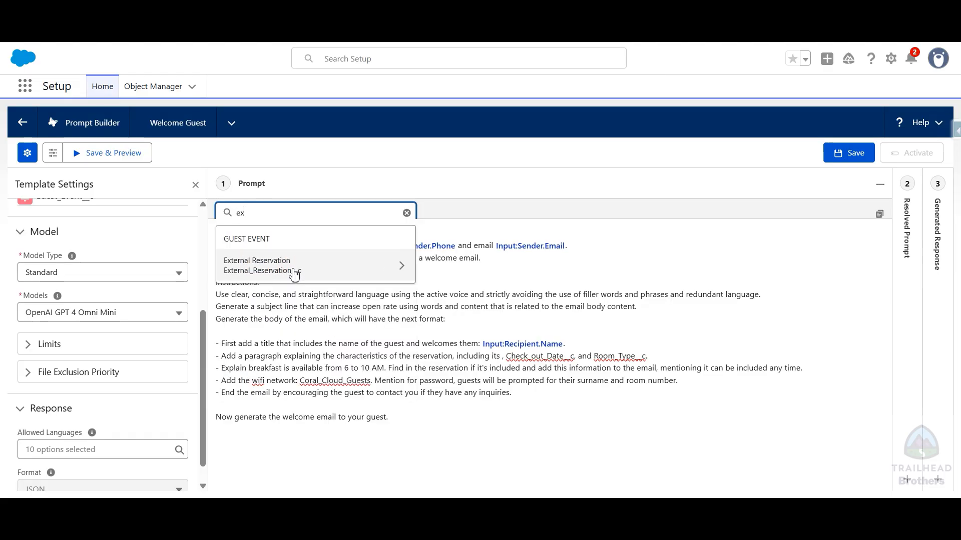
click(294, 272)
click(309, 263)
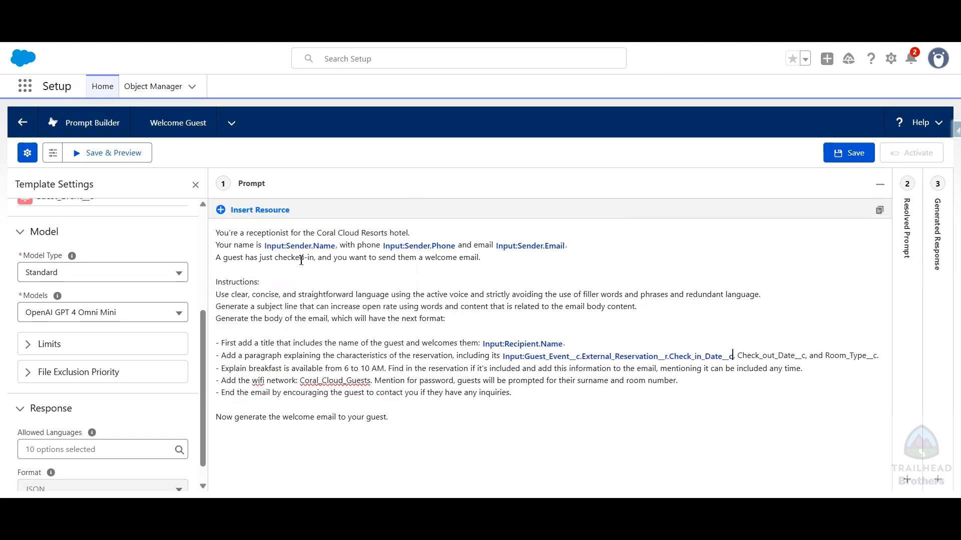
Step: Check the Trailhead instructions and replace the Check_out_Date__c placeholder with the merge field Guest Event > External Reservation > Check-Out Date
click(441, 11)
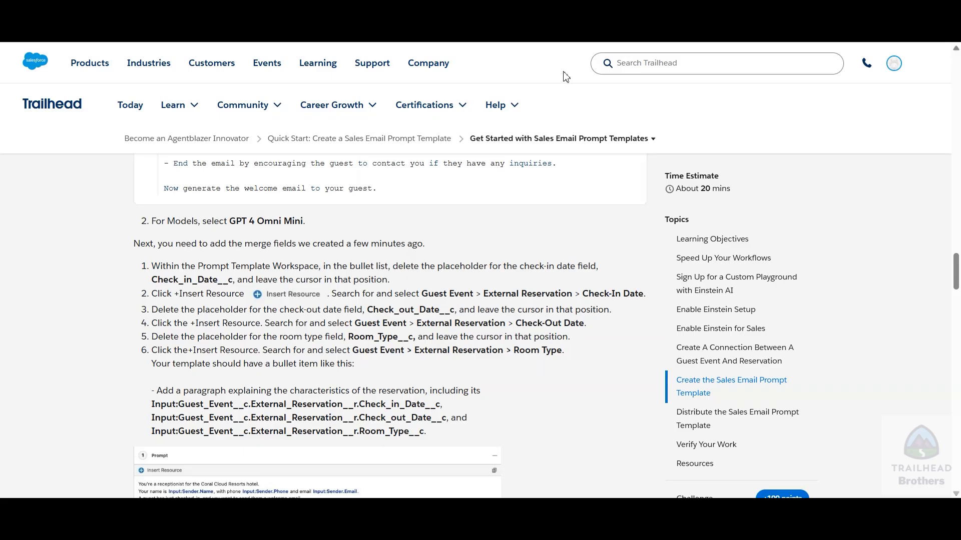
click(320, 11)
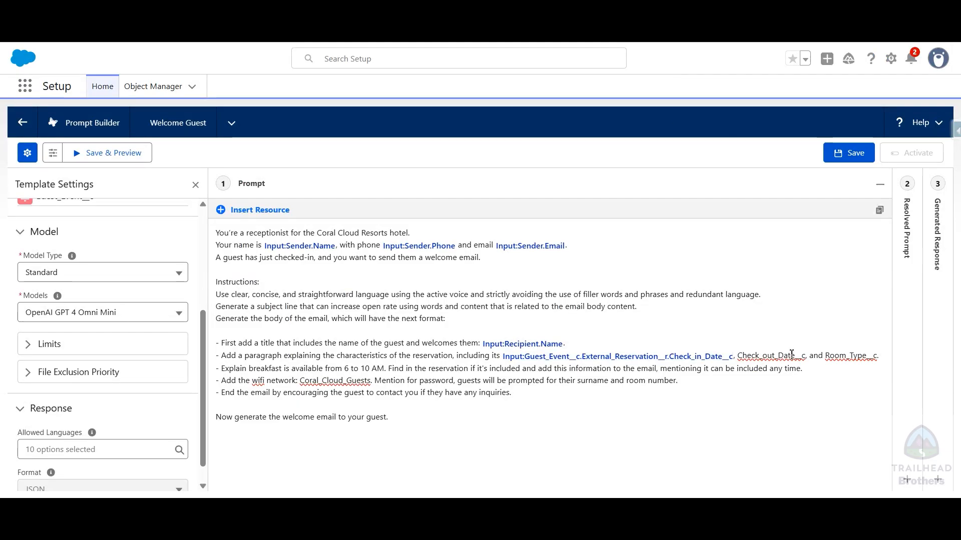
drag(806, 355, 739, 361)
key(BackSpace)
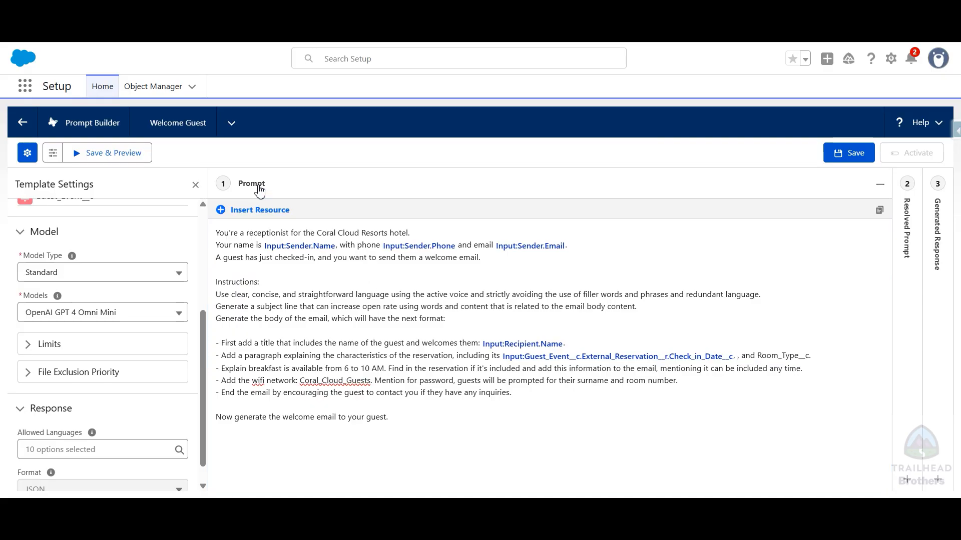
click(254, 211)
click(256, 350)
text(ex)
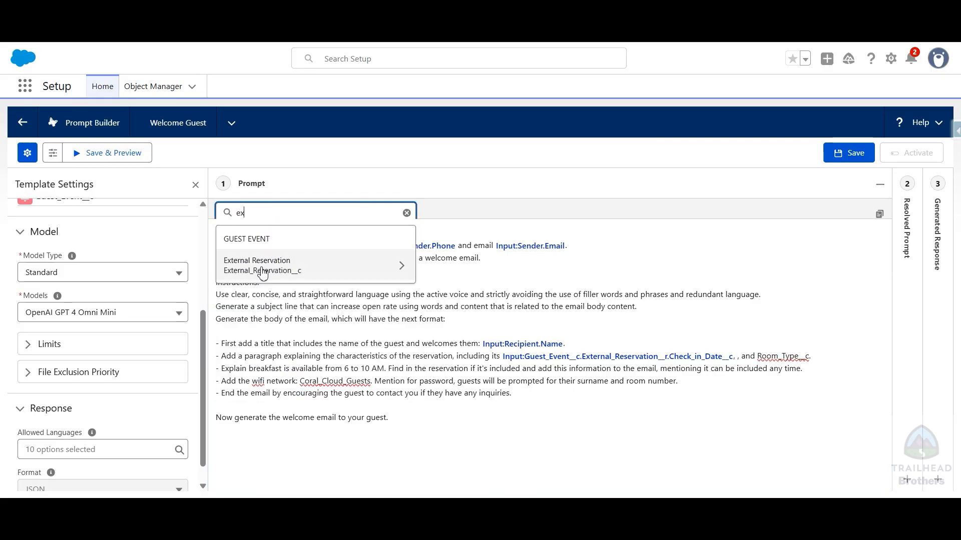
click(262, 274)
click(309, 291)
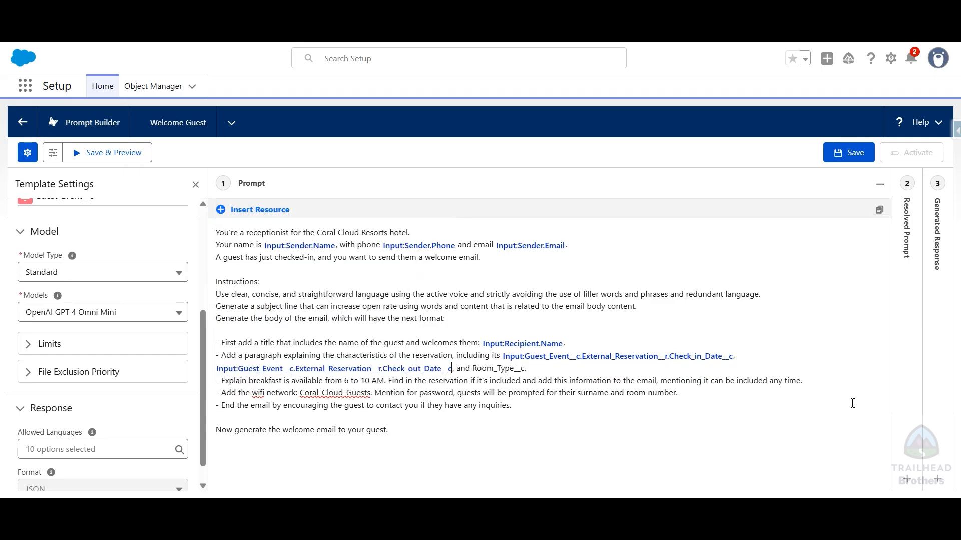
Step: Replace the Room_Type__c placeholder in the prompt with the merge field Guest Event > External Reservation > Room Type
drag(472, 369, 523, 368)
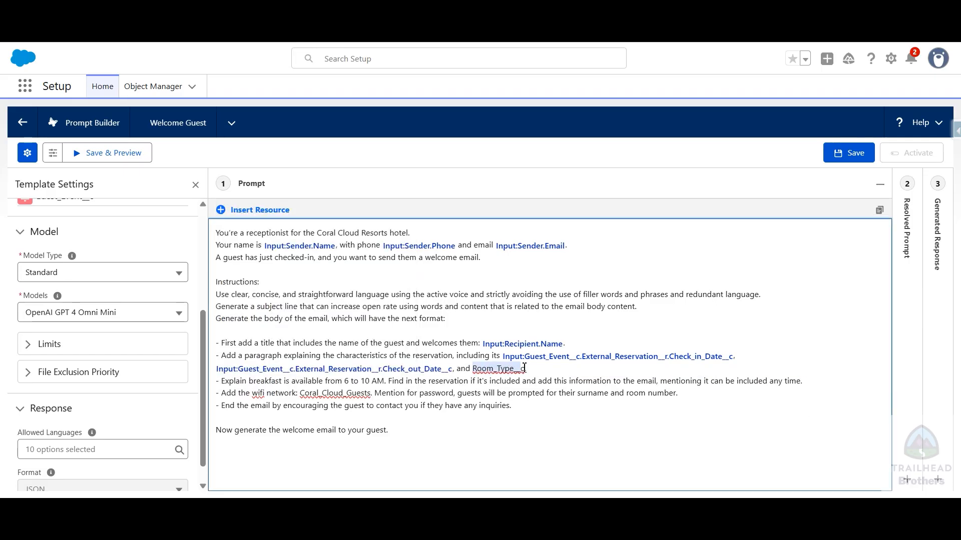
key(BackSpace)
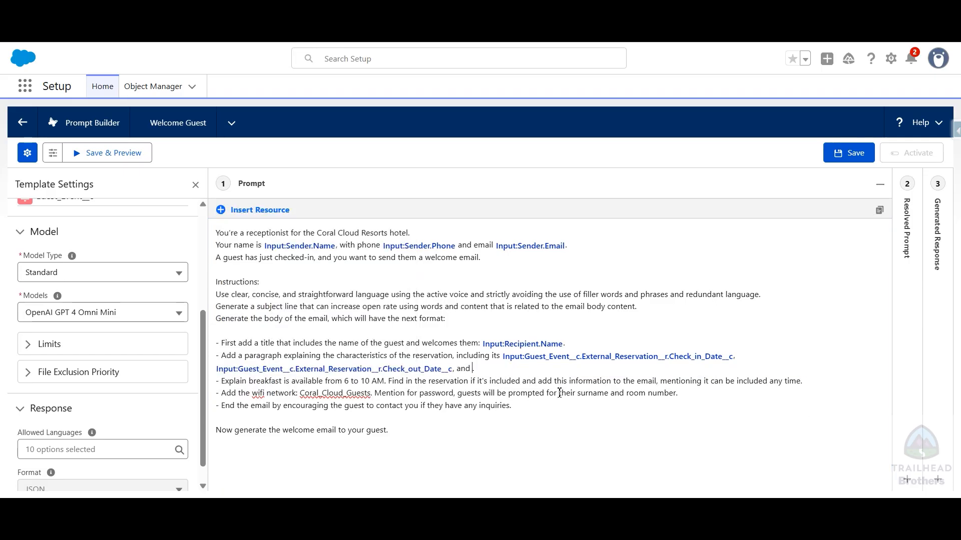
click(273, 211)
click(272, 353)
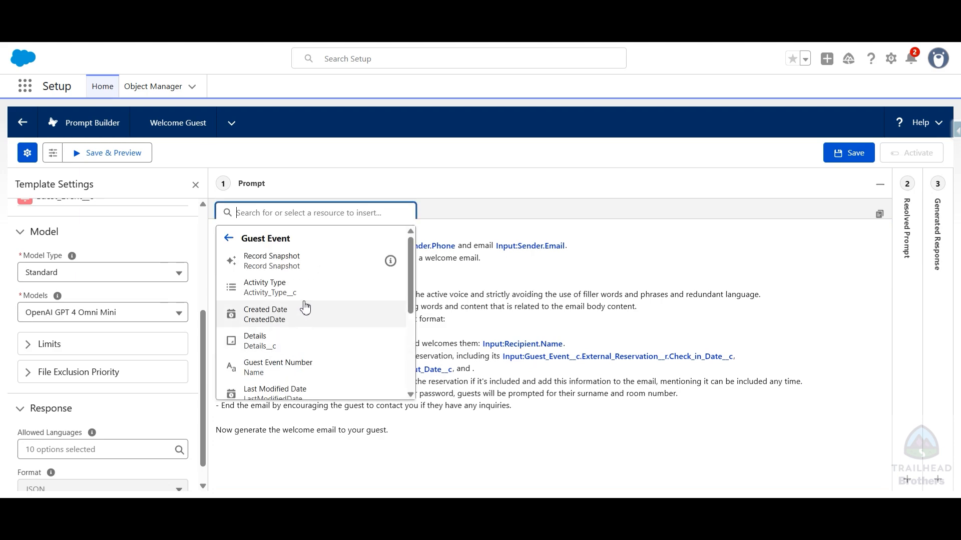
text(ex)
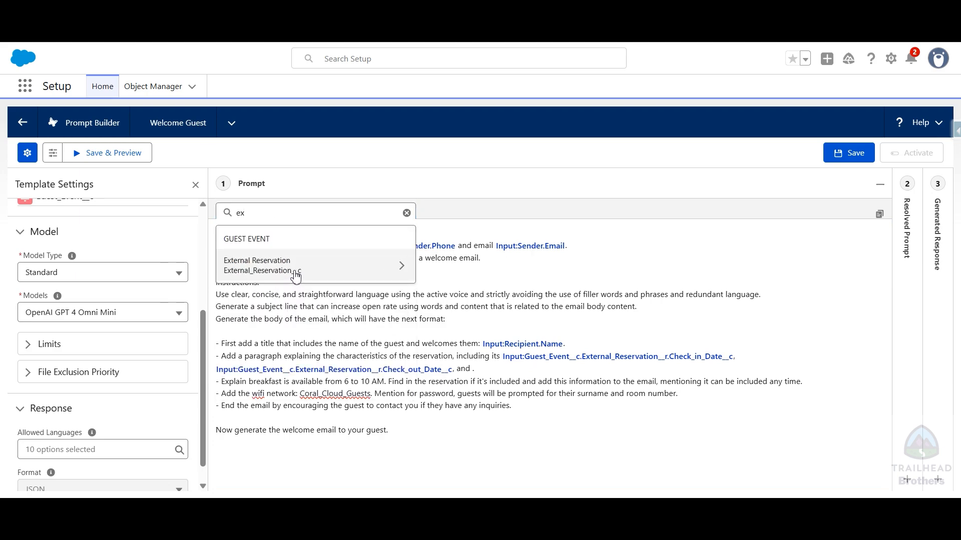
click(295, 273)
scroll(311, 340, down, 4)
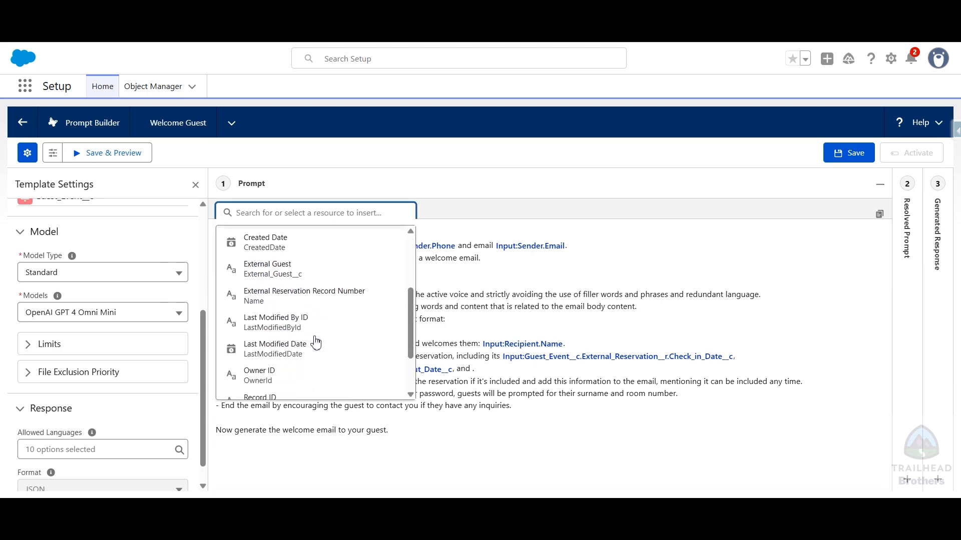
click(301, 378)
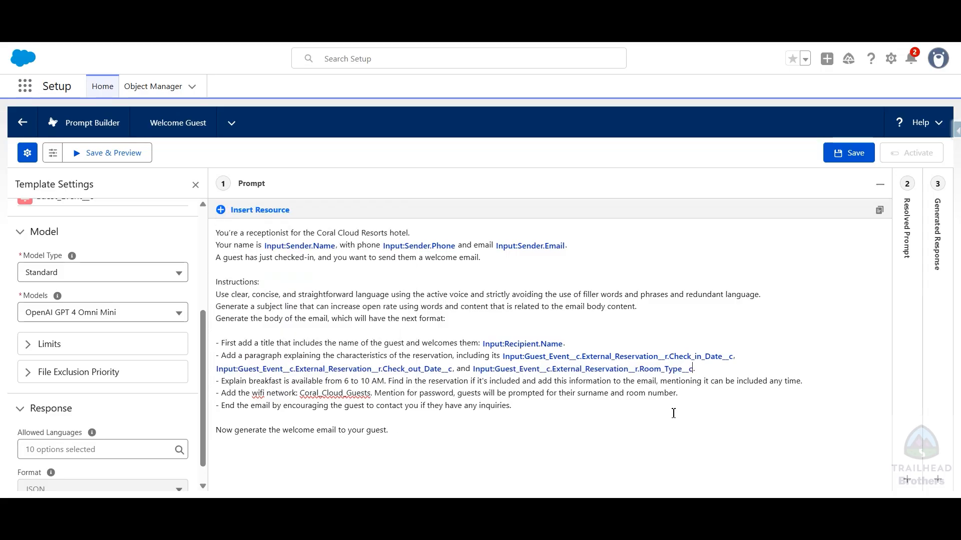
Step: Compare the prompt with Trailhead's sample and save the Welcome Guest template
click(420, 15)
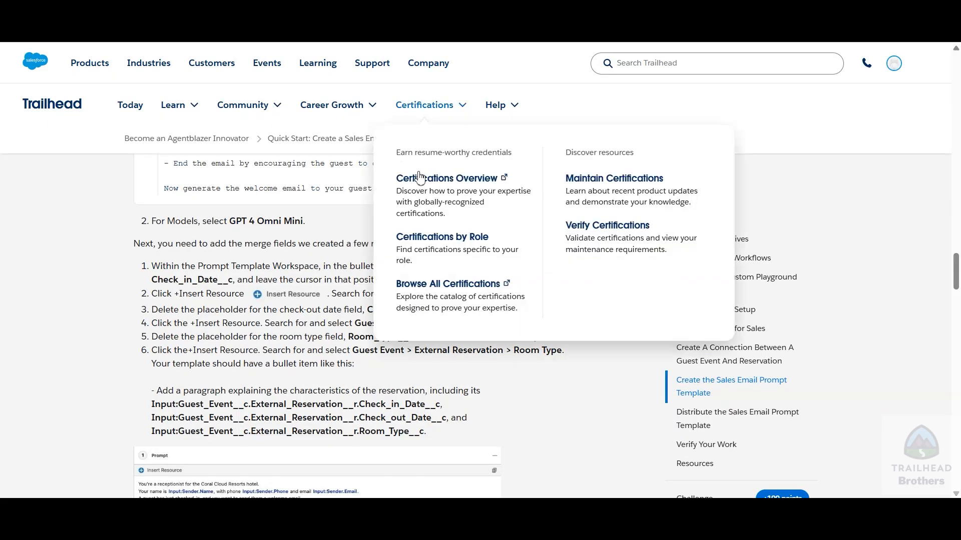
scroll(86, 282, down, 2)
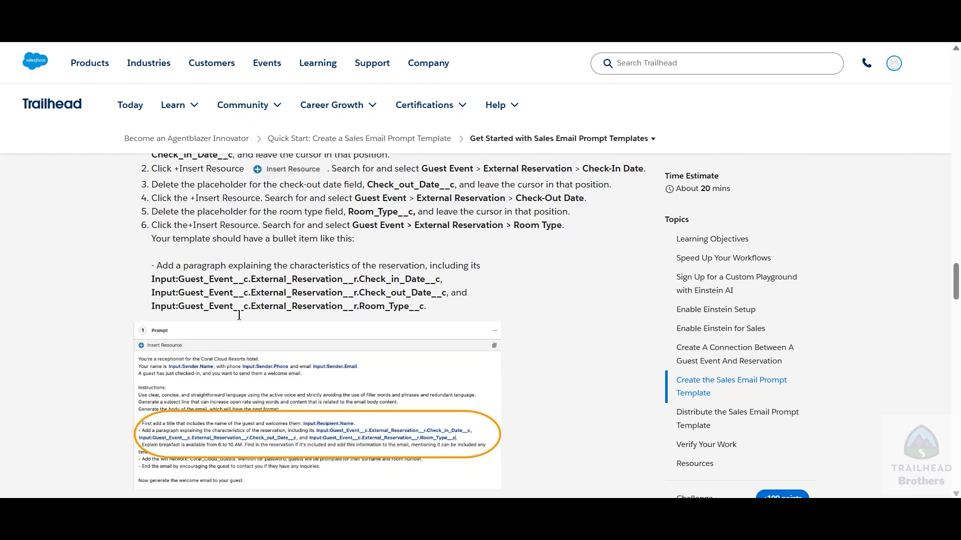
scroll(569, 332, down, 4)
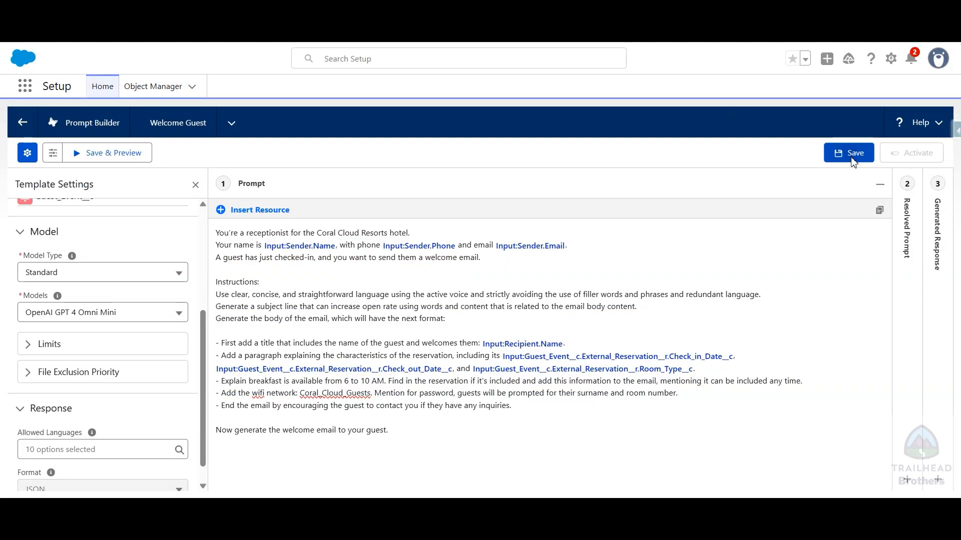
click(848, 152)
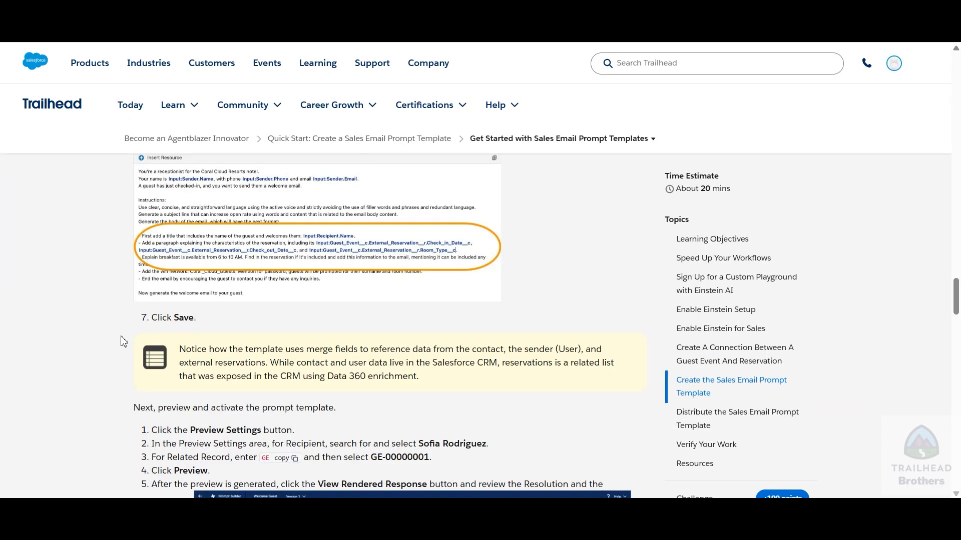
Step: Open the preview settings for the Welcome Guest template and select the guest contact named in Trailhead's instructions as the recipient
scroll(123, 340, down, 3)
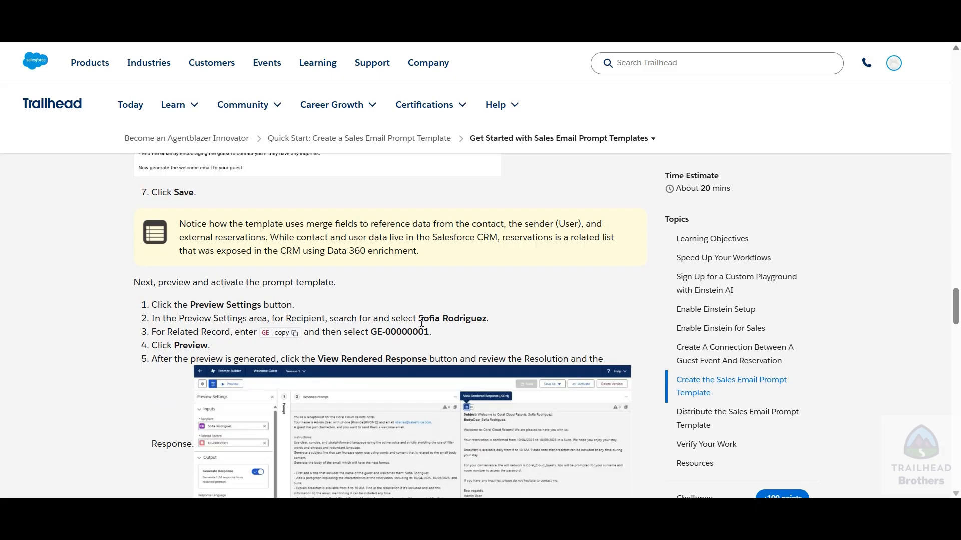
drag(421, 323, 488, 319)
key(ctrl+c)
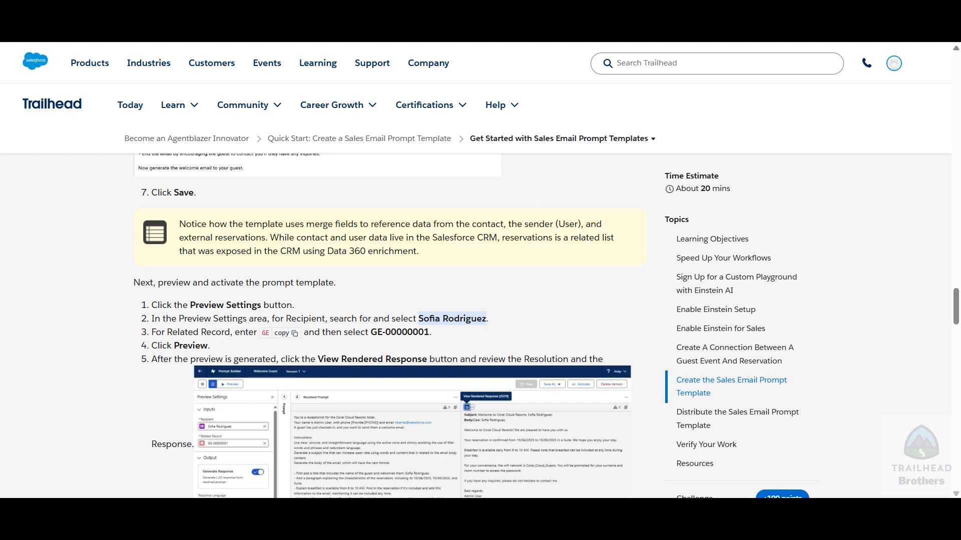
click(321, 9)
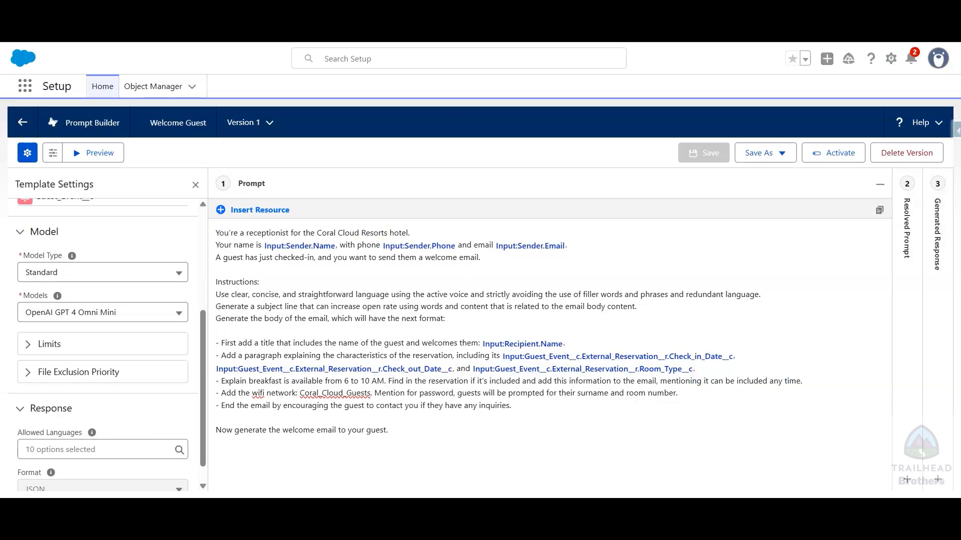
click(89, 153)
key(ctrl+v)
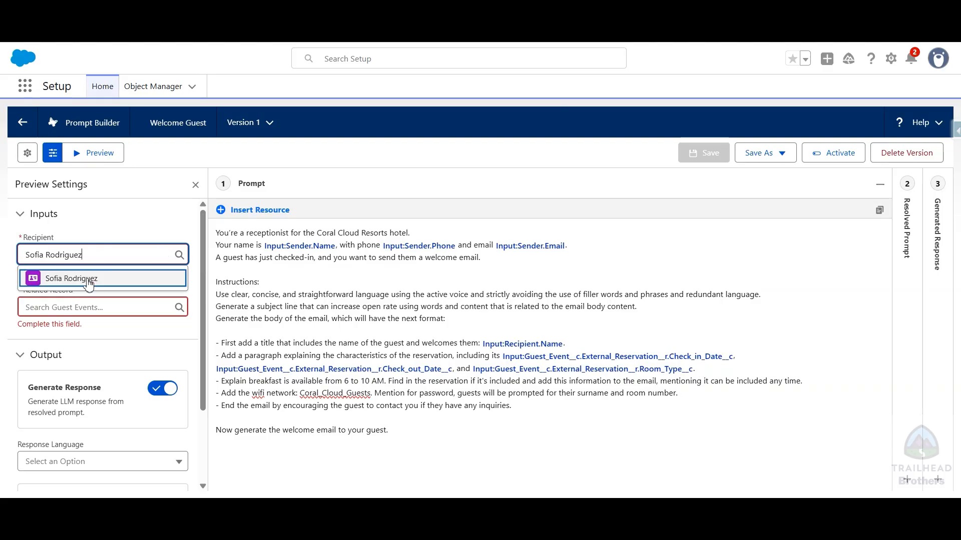
click(89, 280)
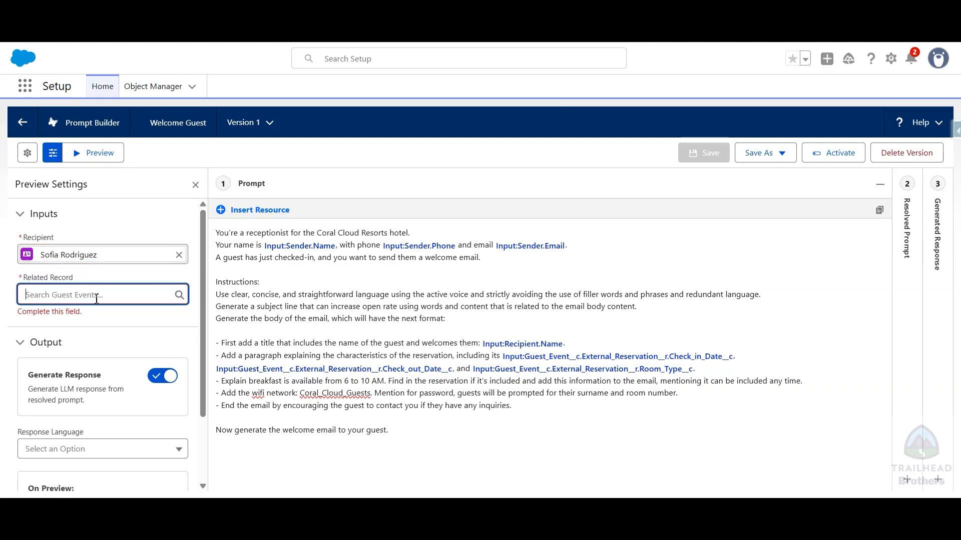
Step: Set the preview's related record to GE-00000001 and generate the preview of the Welcome Guest template
text(ge)
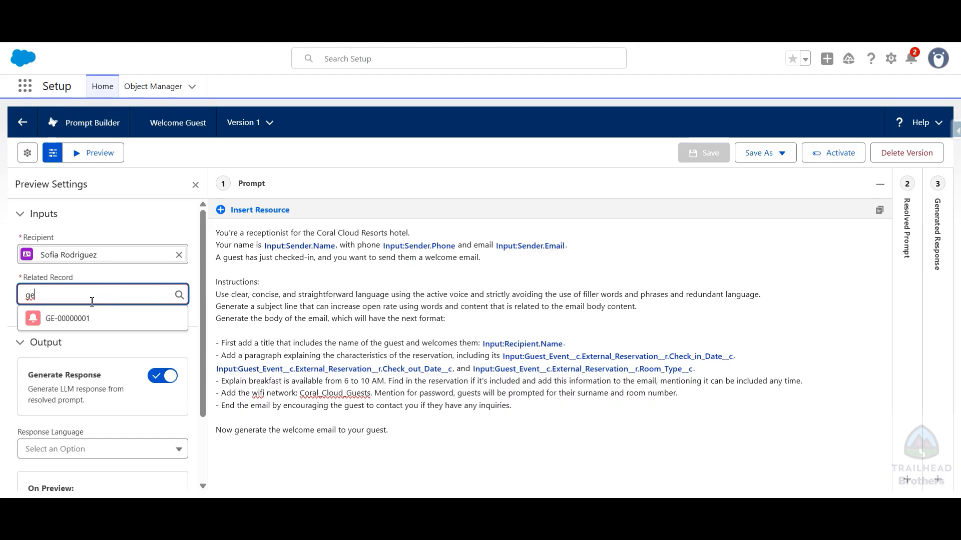
click(80, 319)
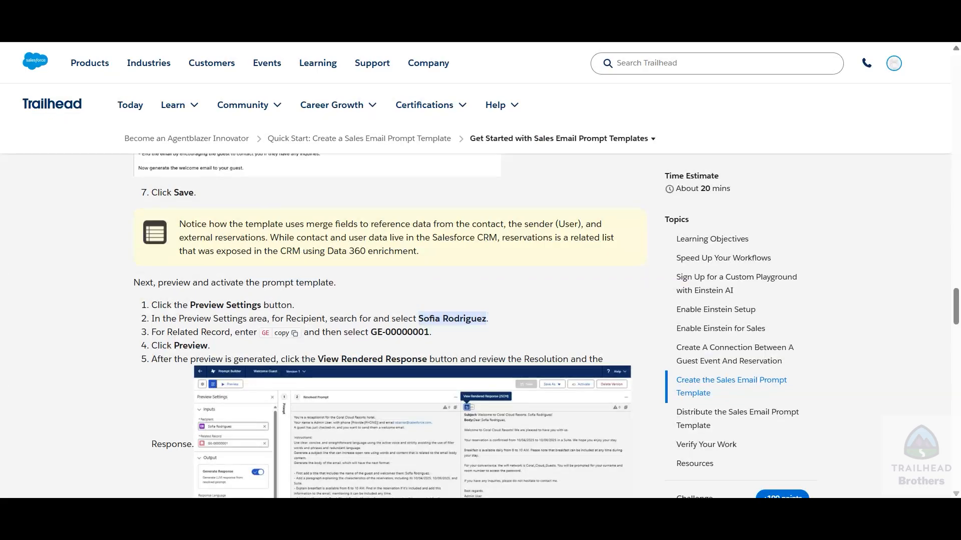
scroll(103, 347, down, 3)
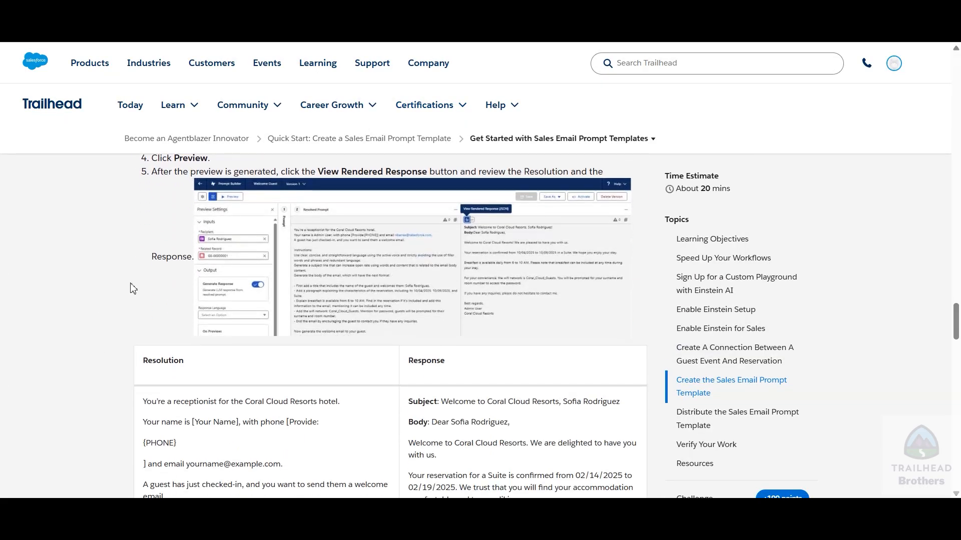
scroll(131, 261, up, 1)
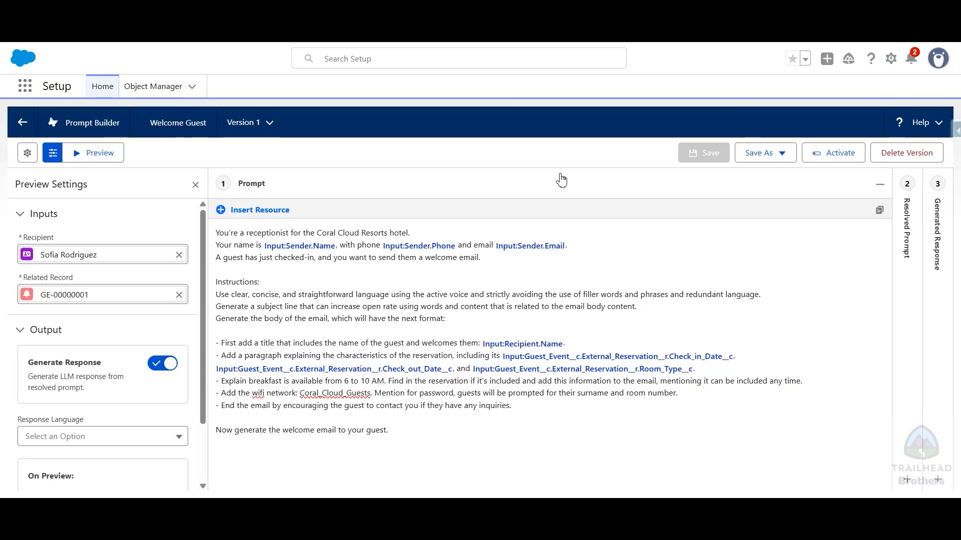
click(95, 154)
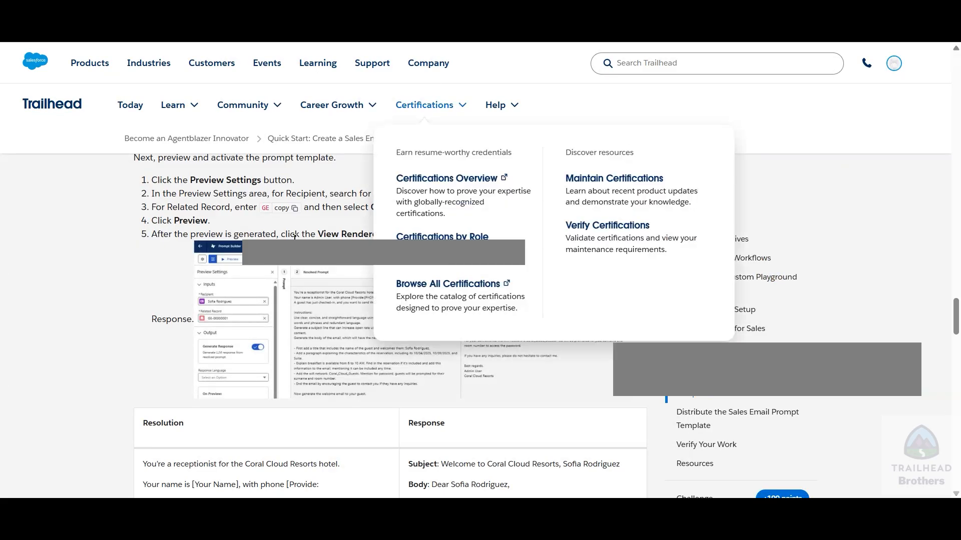
Step: Review Trailhead's sample resolution and response, and activate version 1 of the Welcome Guest template
scroll(16, 240, down, 4)
scroll(16, 240, down, 4)
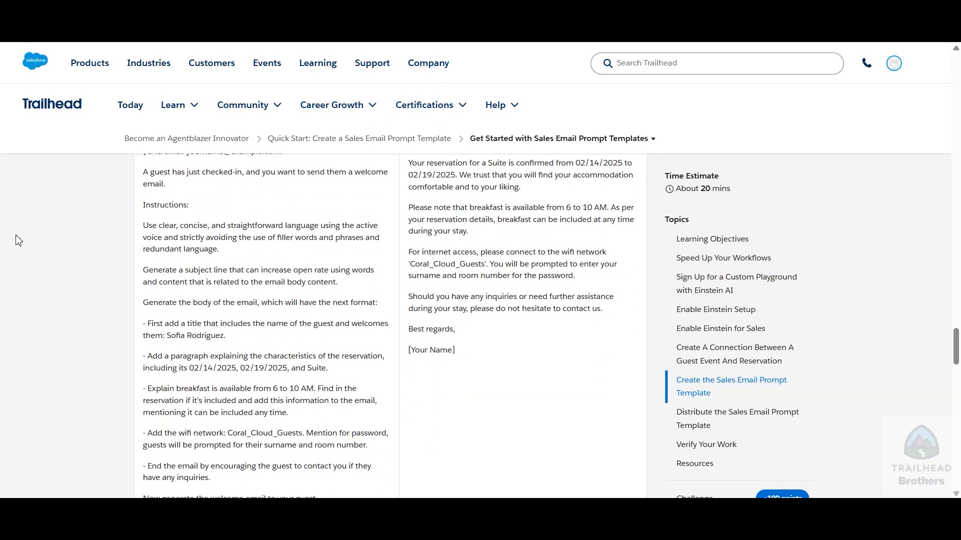
scroll(16, 241, up, 3)
scroll(16, 240, down, 4)
scroll(16, 240, down, 5)
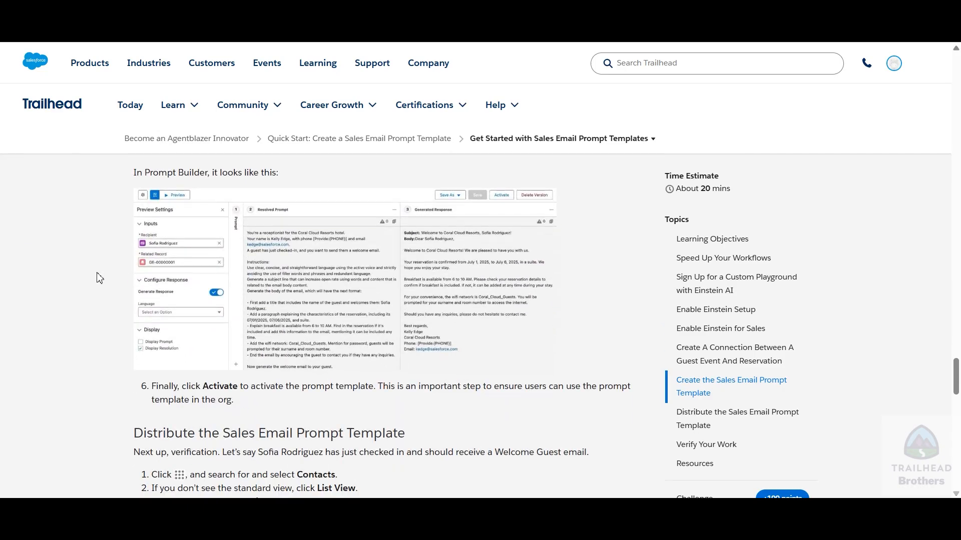
scroll(370, 404, down, 1)
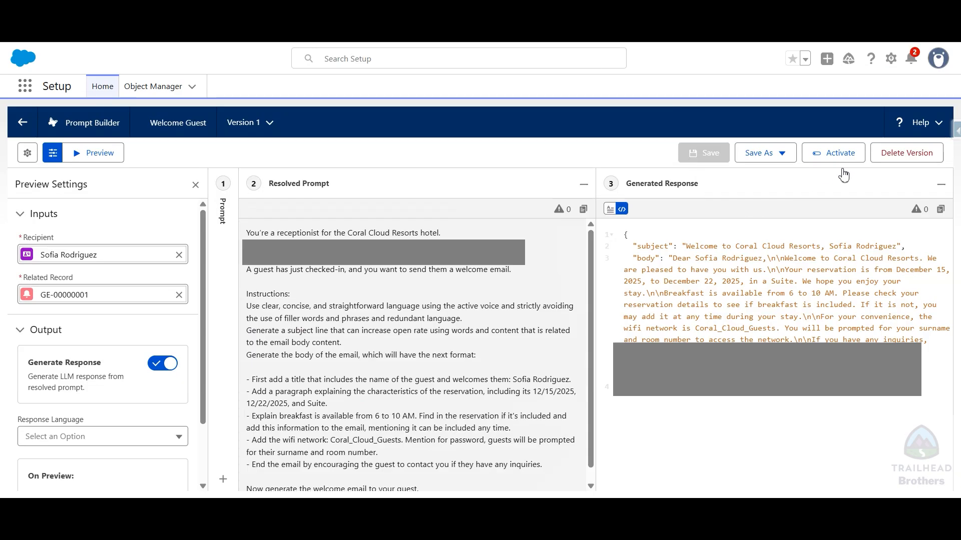
click(835, 153)
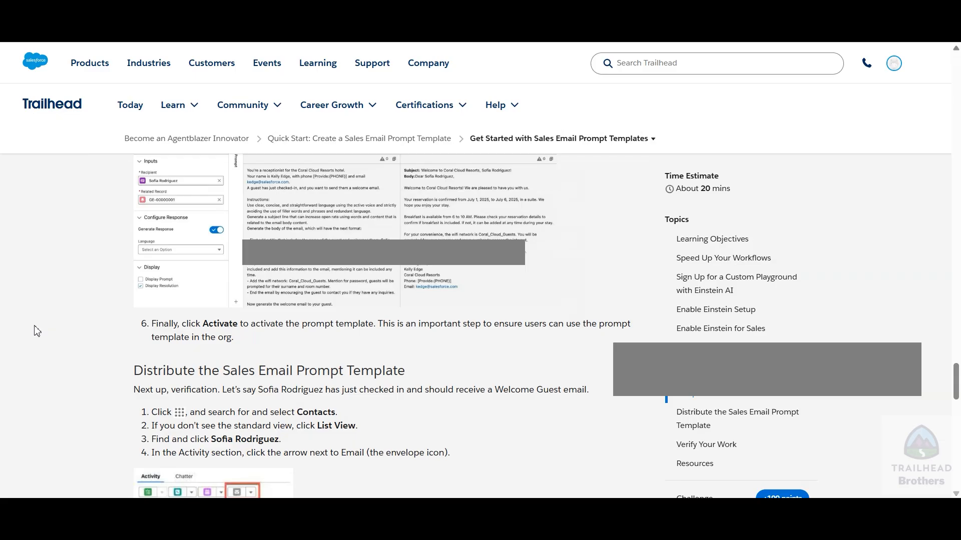
Step: Check Trailhead's distribution steps, then open Contacts in the Sales app as a standard list view showing All Contacts
scroll(56, 328, down, 3)
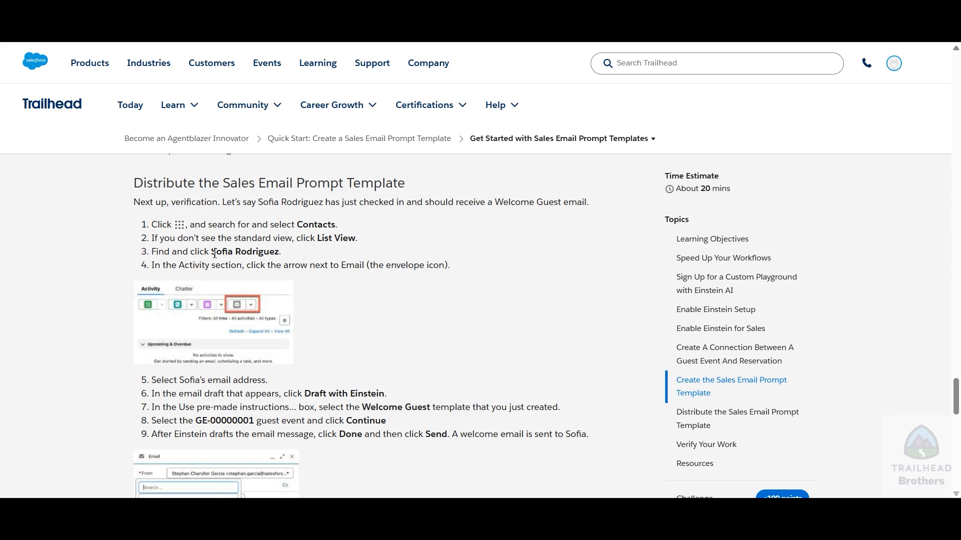
drag(212, 253, 281, 250)
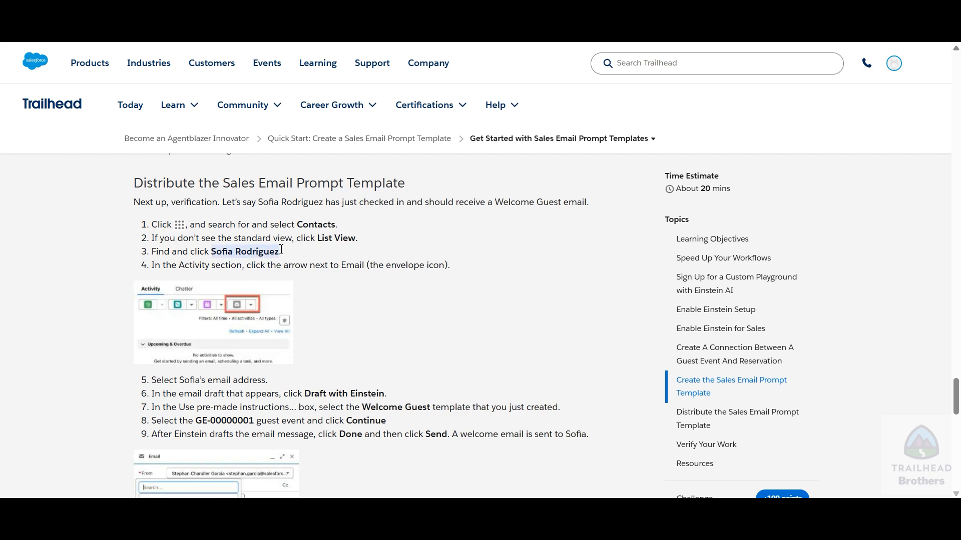
click(434, 327)
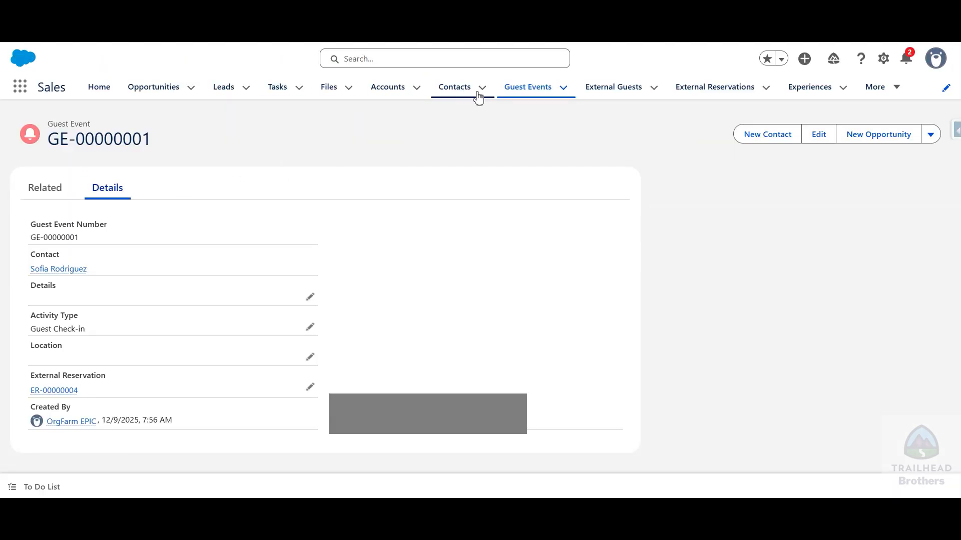
click(455, 90)
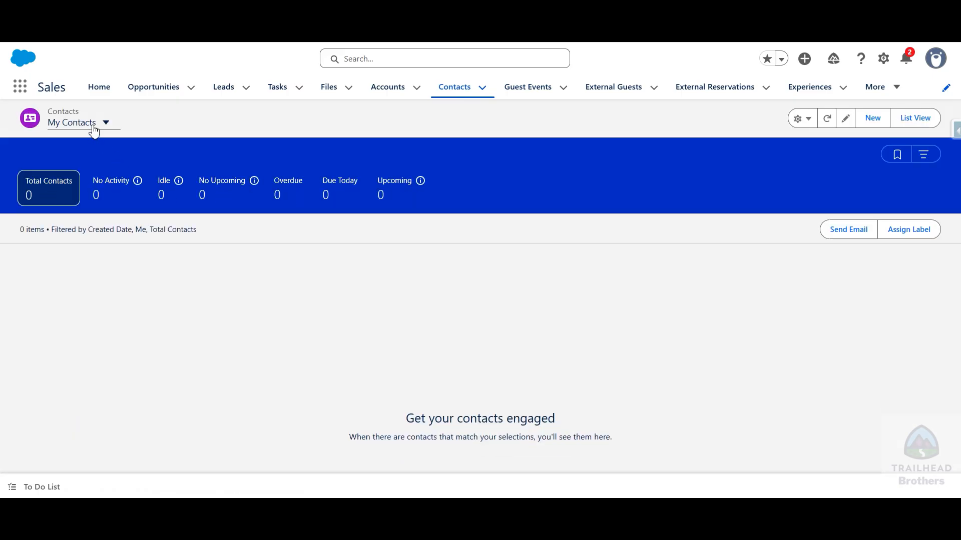
click(91, 126)
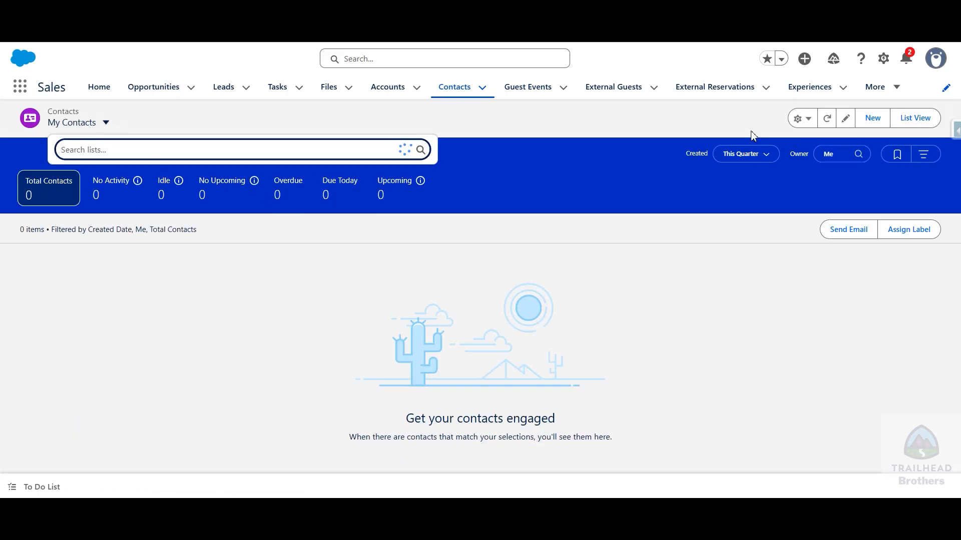
click(659, 129)
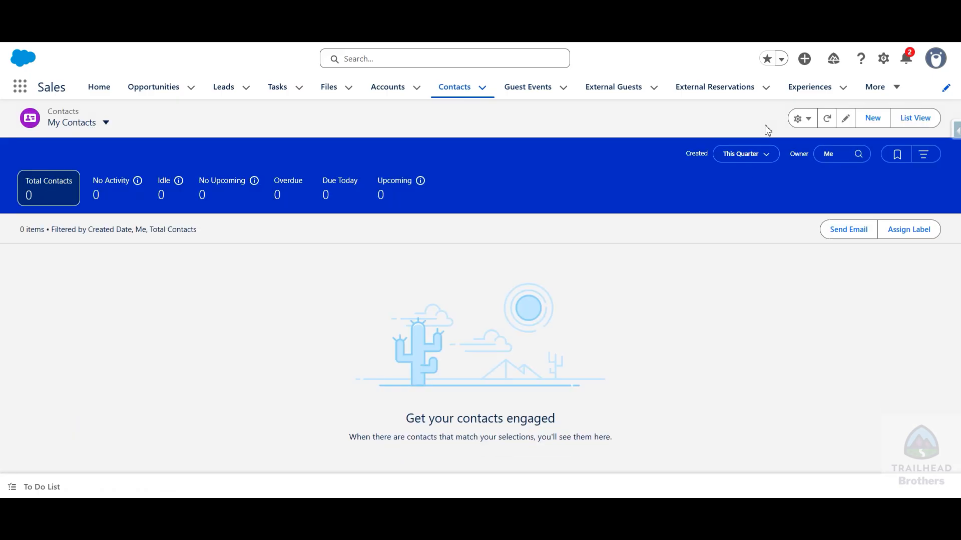
click(918, 121)
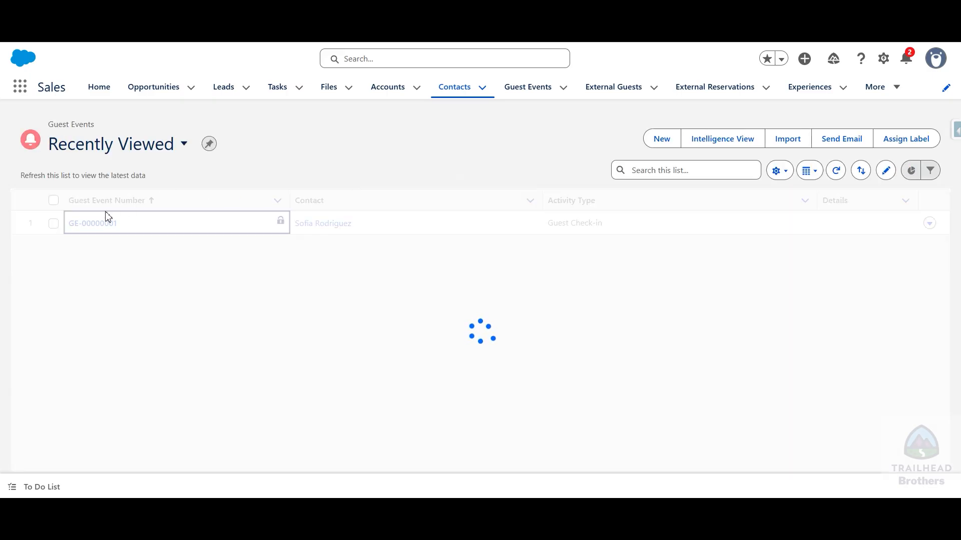
click(139, 156)
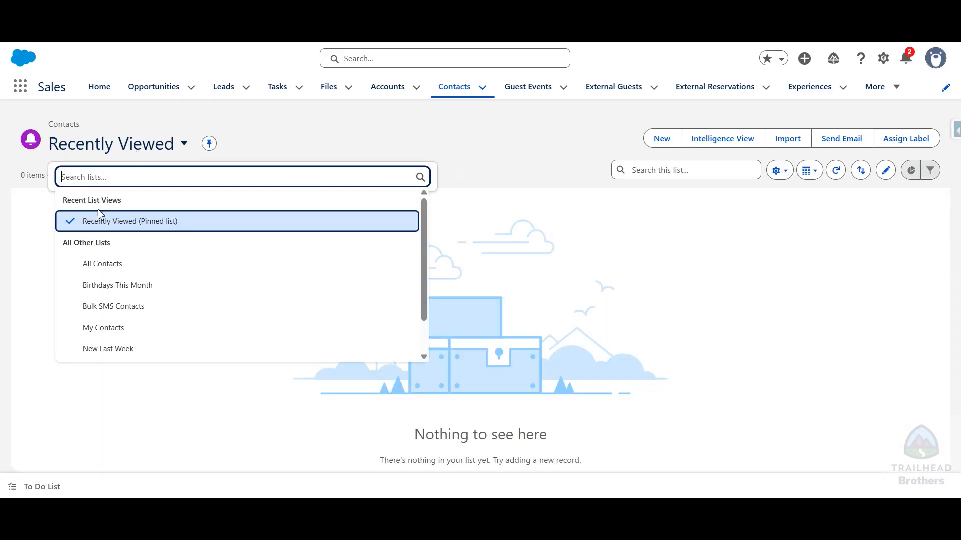
click(95, 265)
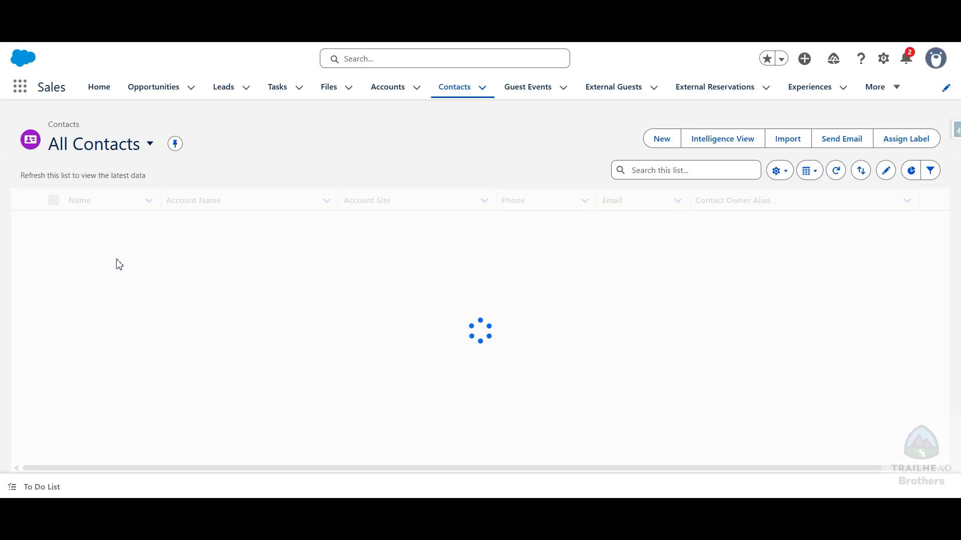
Step: Search the All Contacts list for the guest's name and open the matching contact record
click(659, 170)
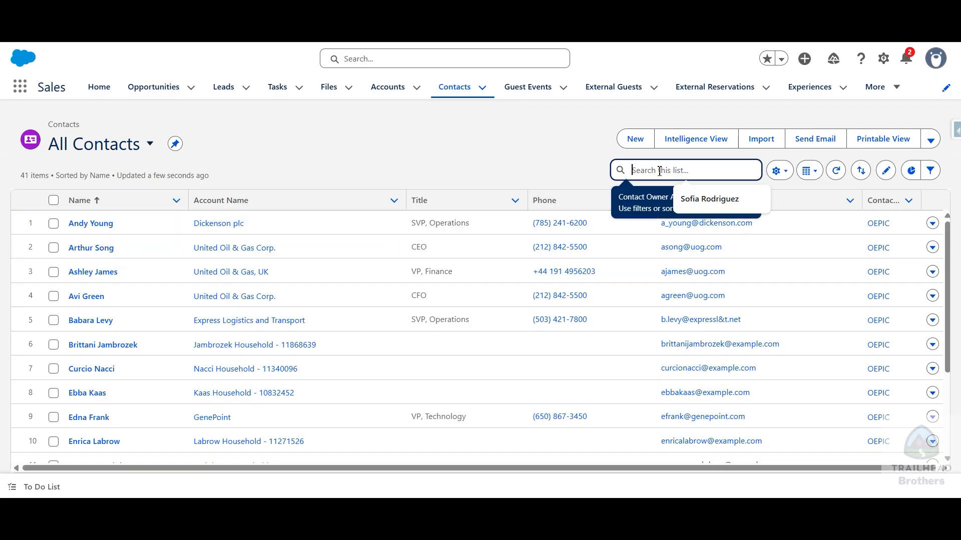
click(705, 195)
key(Return)
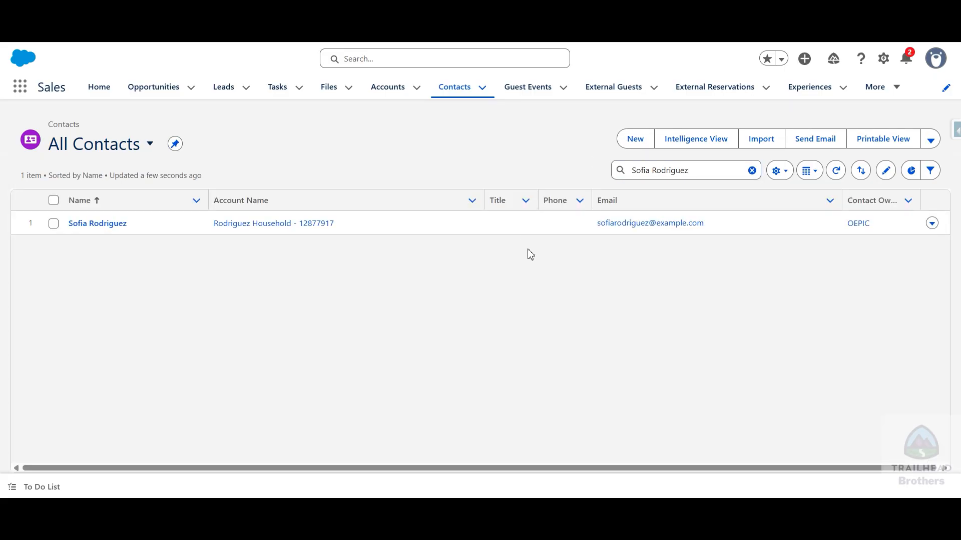
click(93, 225)
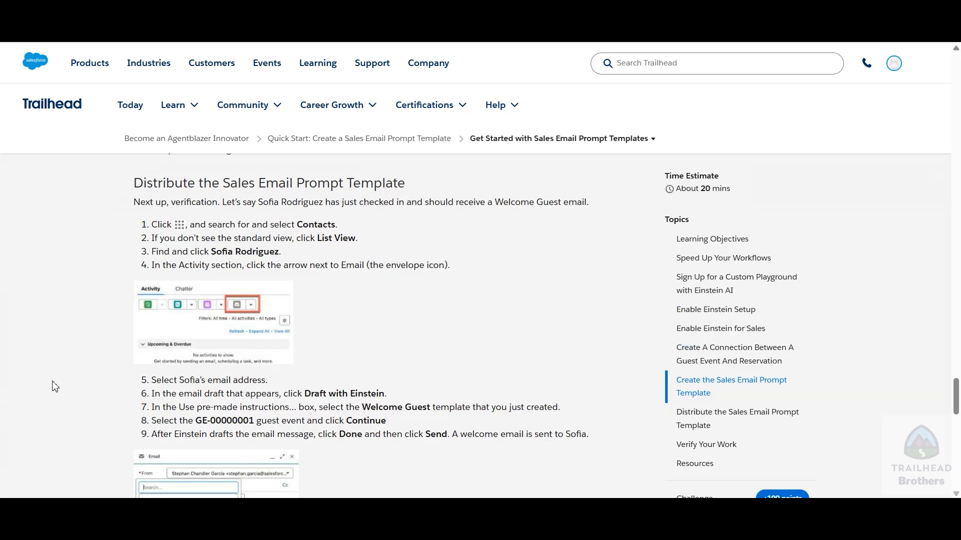
Step: Start a new email to the guest's email address from the contact's Activity section
scroll(146, 227, down, 2)
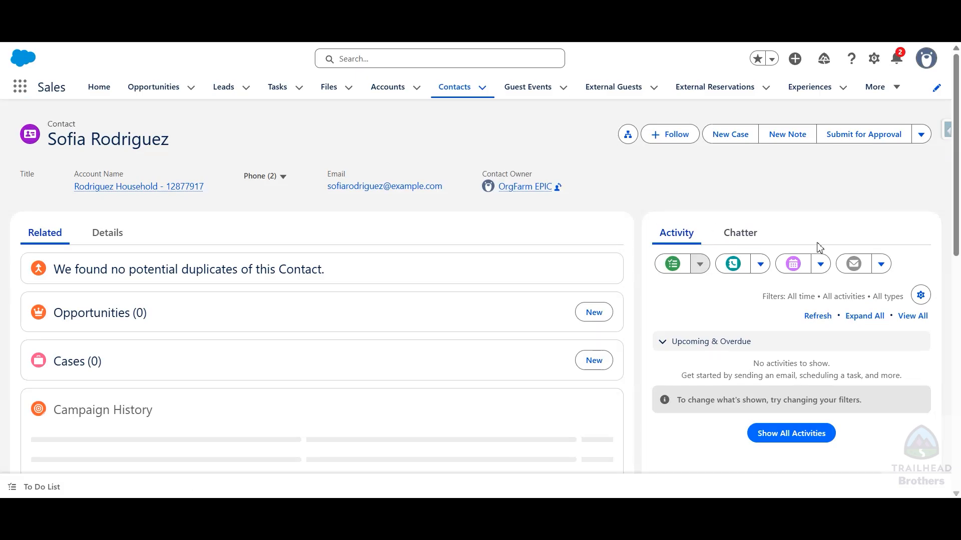
click(881, 269)
click(881, 265)
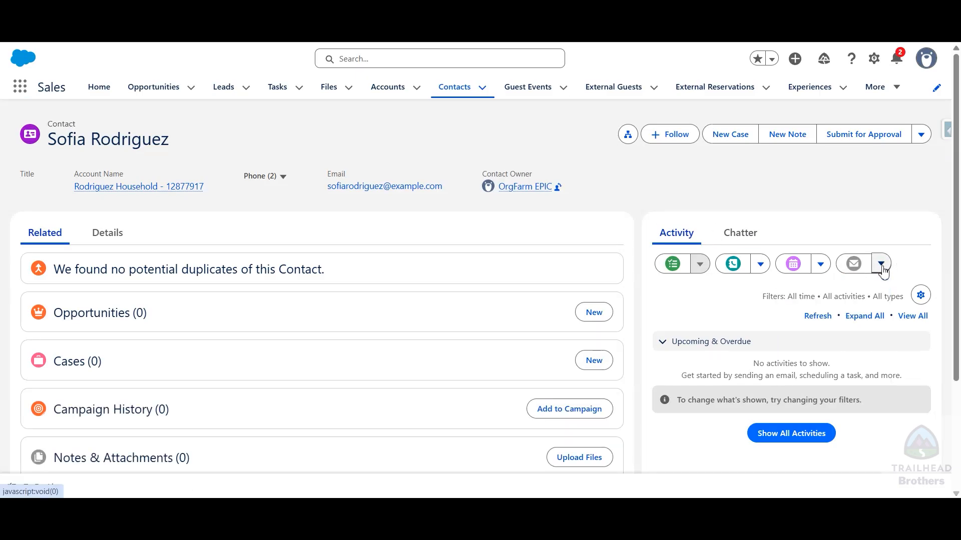
click(882, 265)
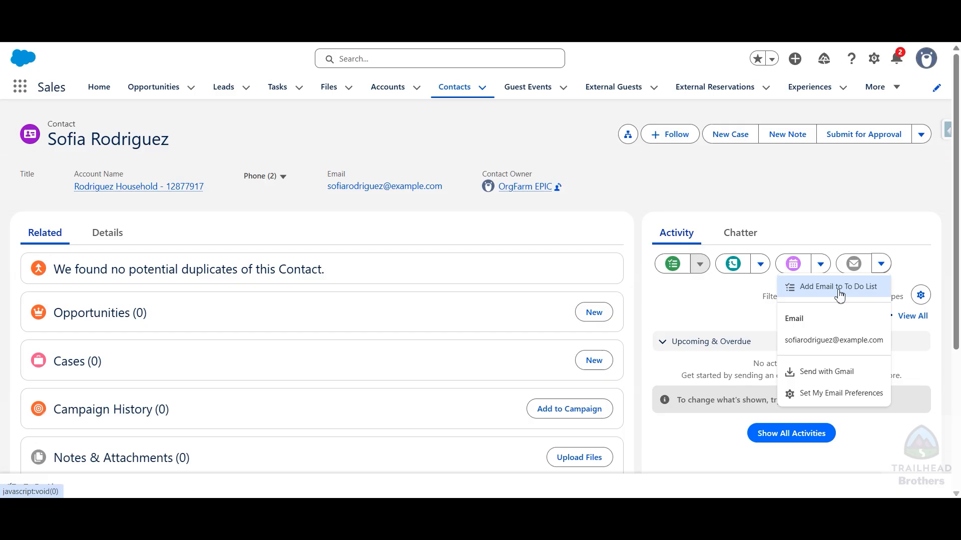
click(828, 349)
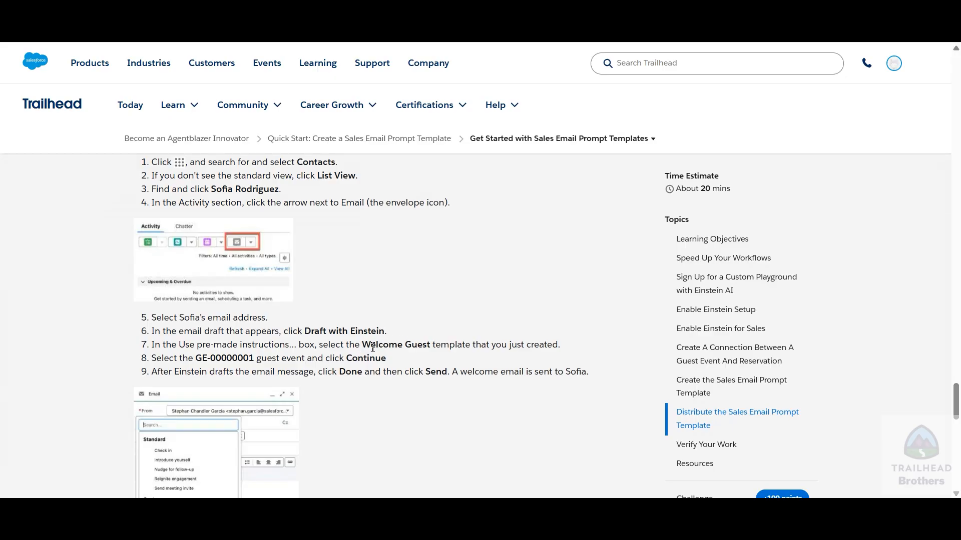
Step: Draft the email with Einstein using the Welcome Guest template and the GE-00000001 guest event
drag(197, 359, 247, 361)
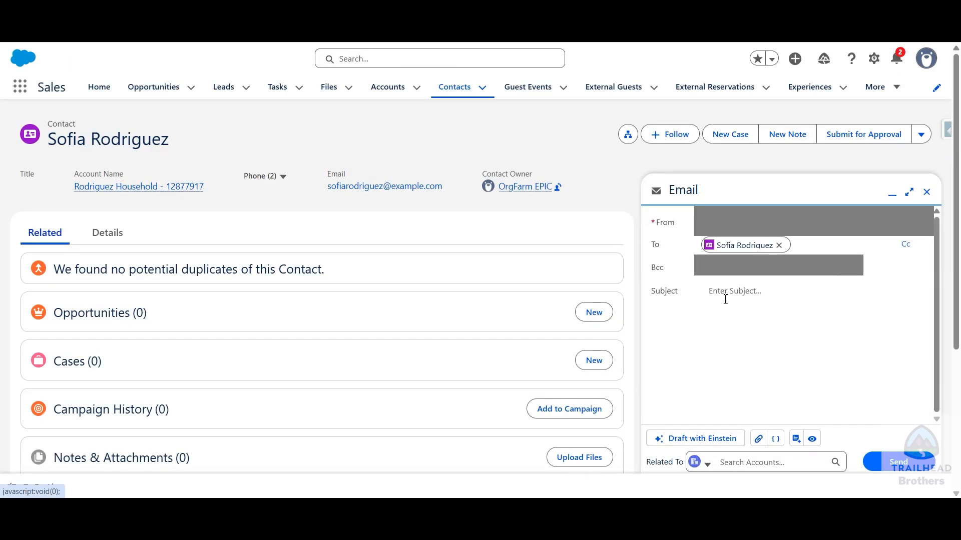
click(696, 442)
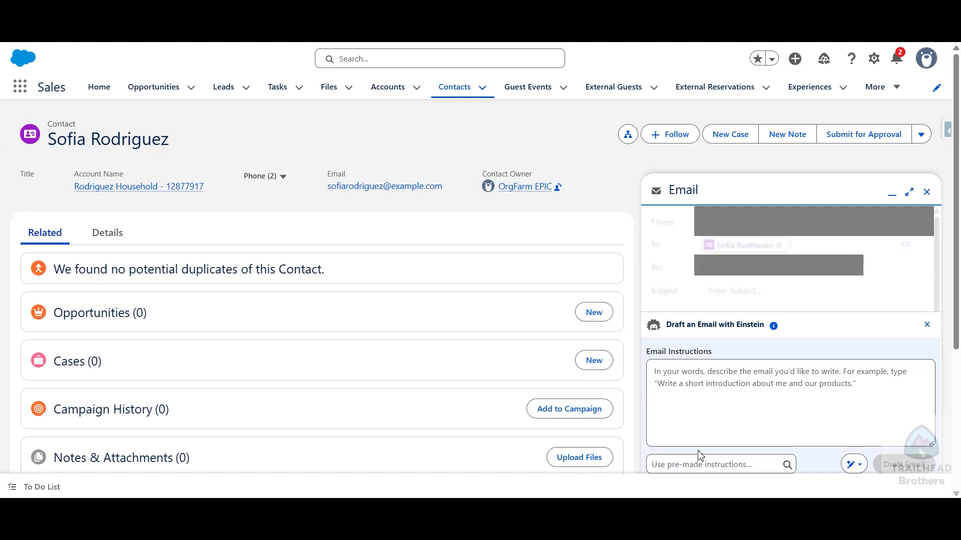
click(702, 463)
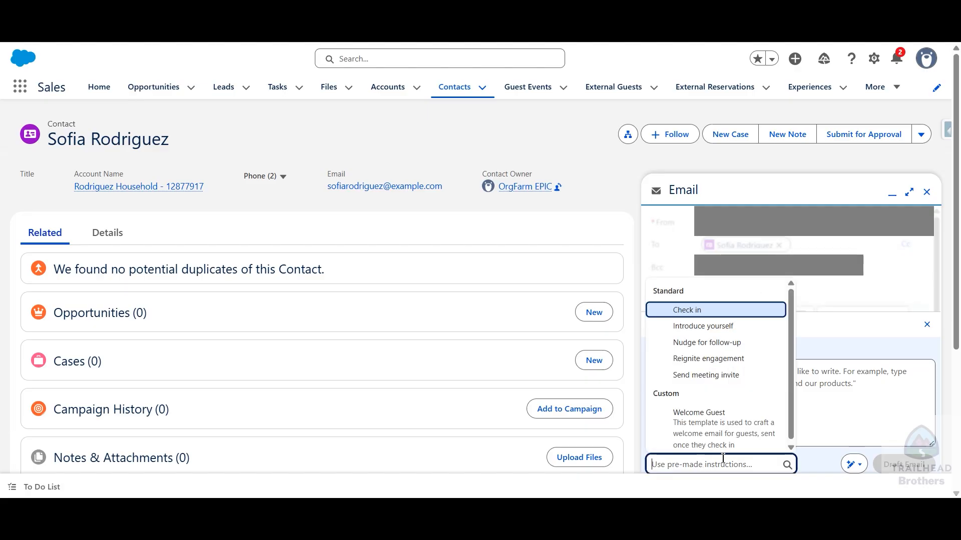
click(730, 429)
click(729, 423)
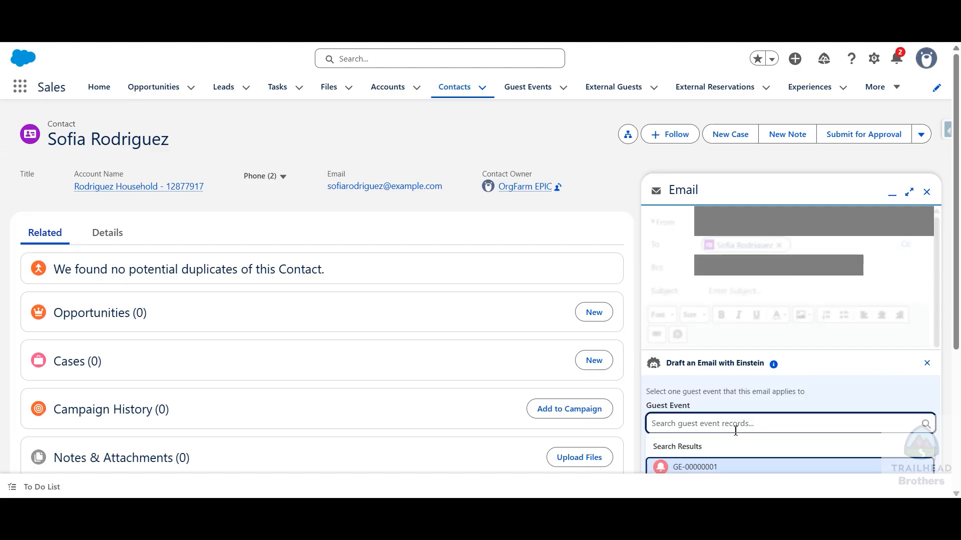
click(700, 469)
click(903, 463)
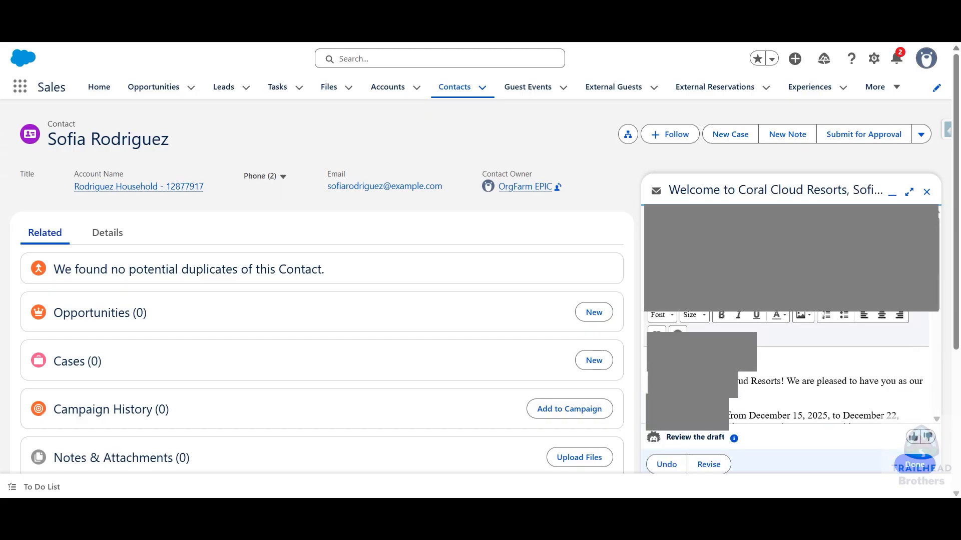
Step: Review the Einstein-drafted welcome email against Trailhead's final distribution step, accept the draft, and send it to the guest contact
scroll(757, 379, down, 5)
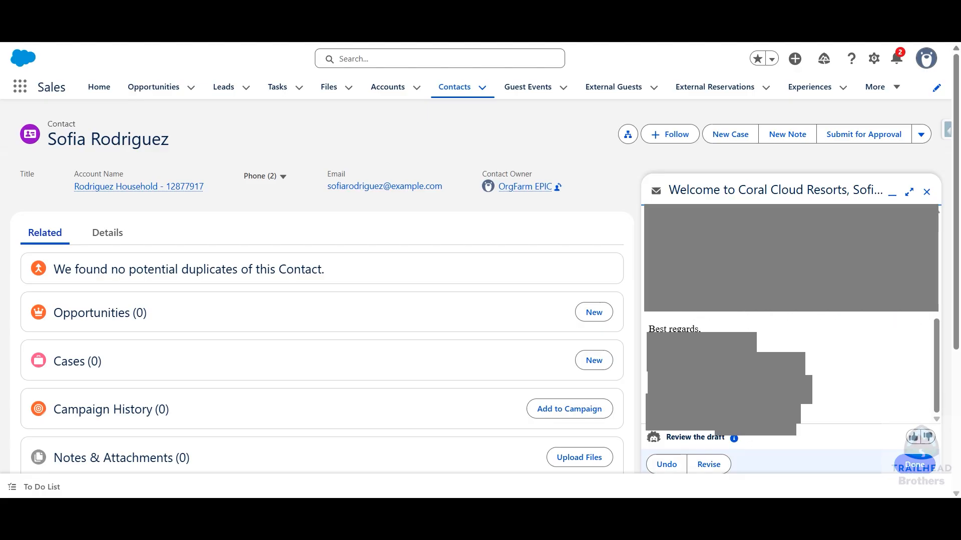
scroll(789, 316, up, 2)
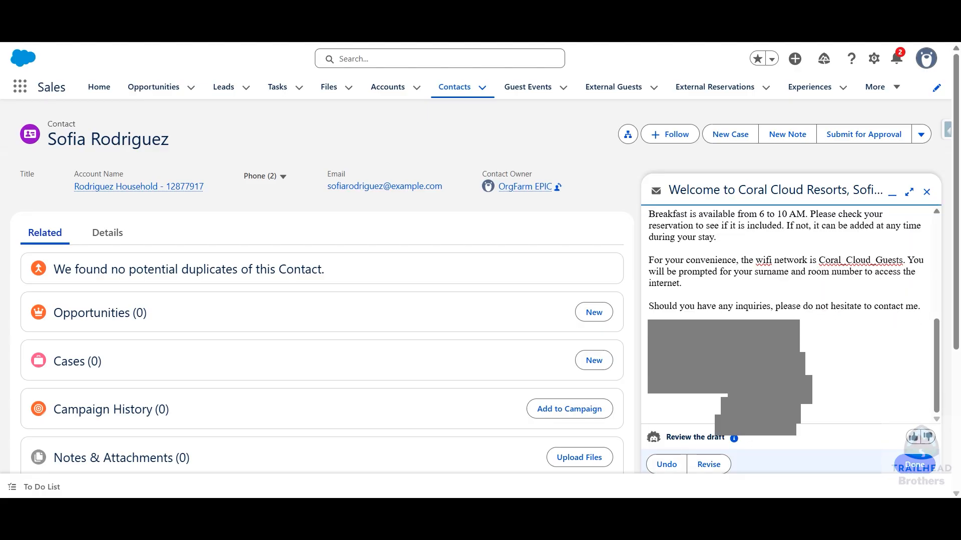
click(421, 10)
scroll(96, 338, down, 1)
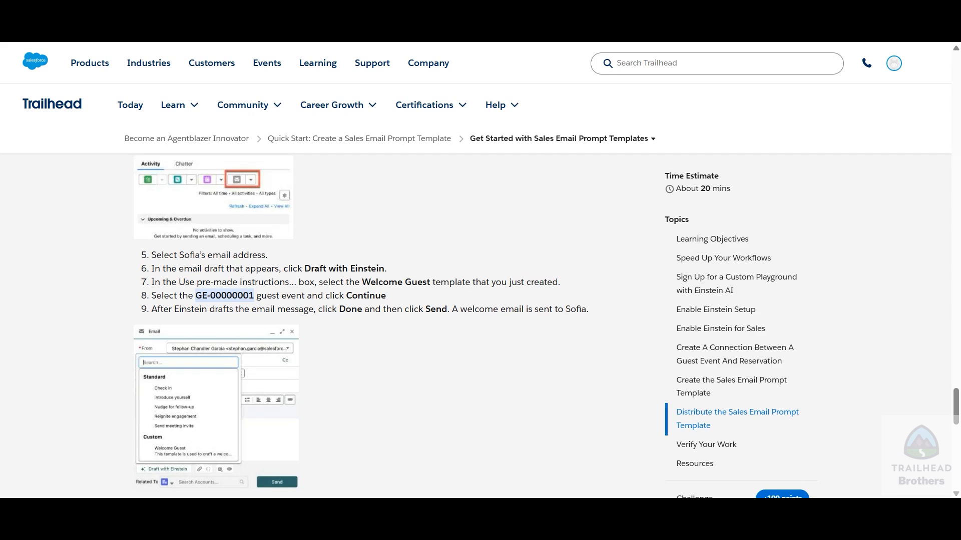
key(ctrl+Tab)
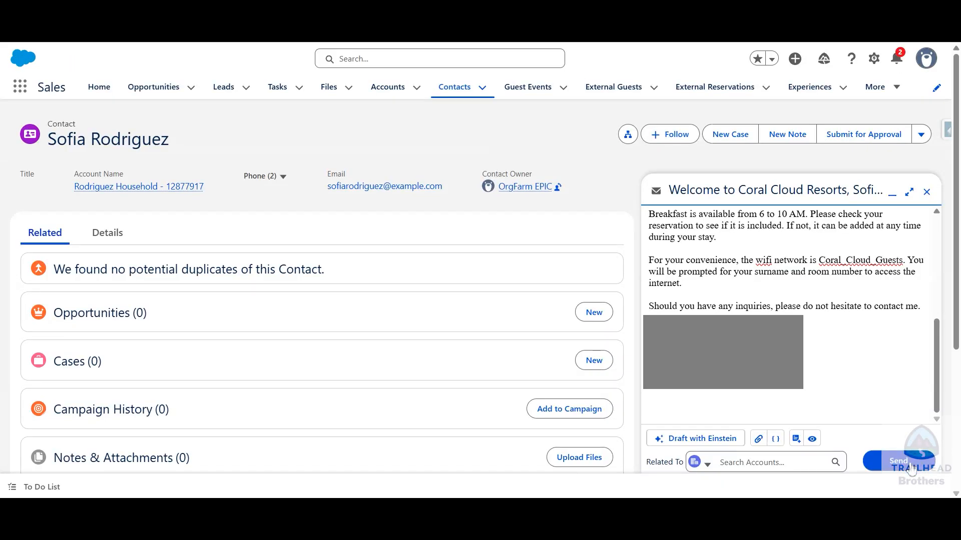
click(901, 465)
click(899, 461)
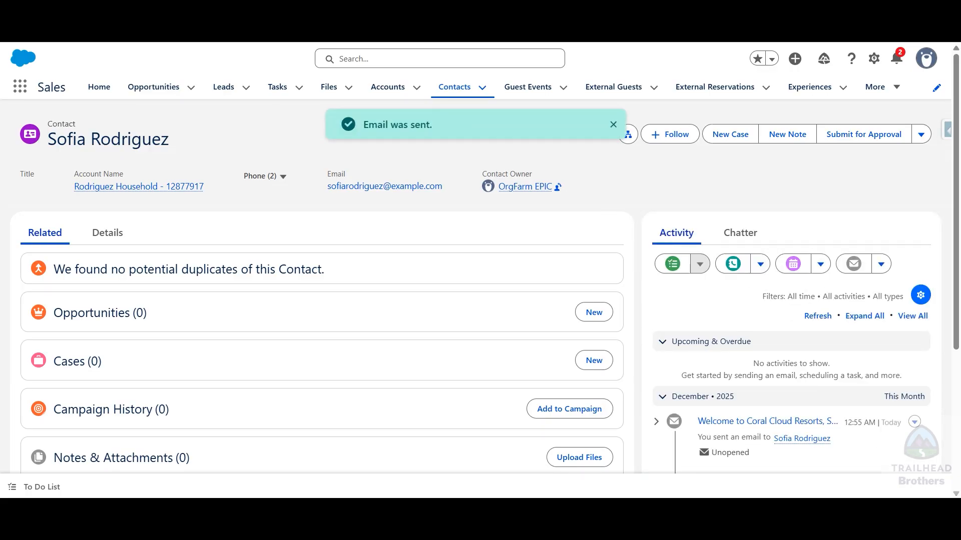
click(881, 264)
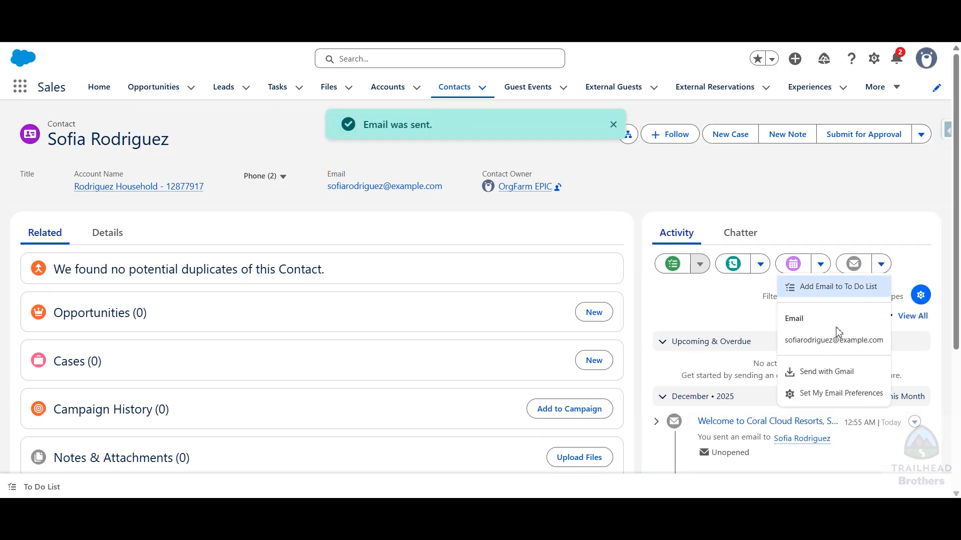
click(830, 340)
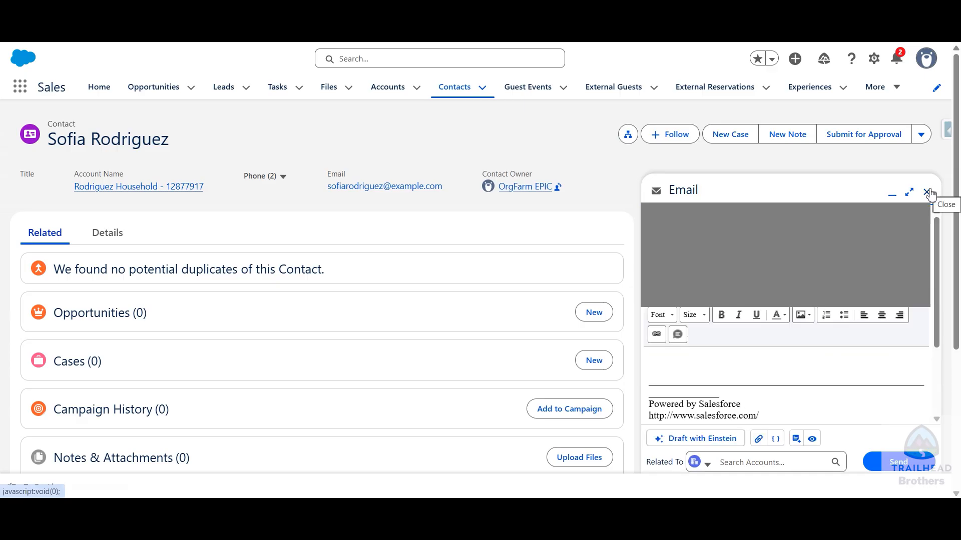
click(927, 192)
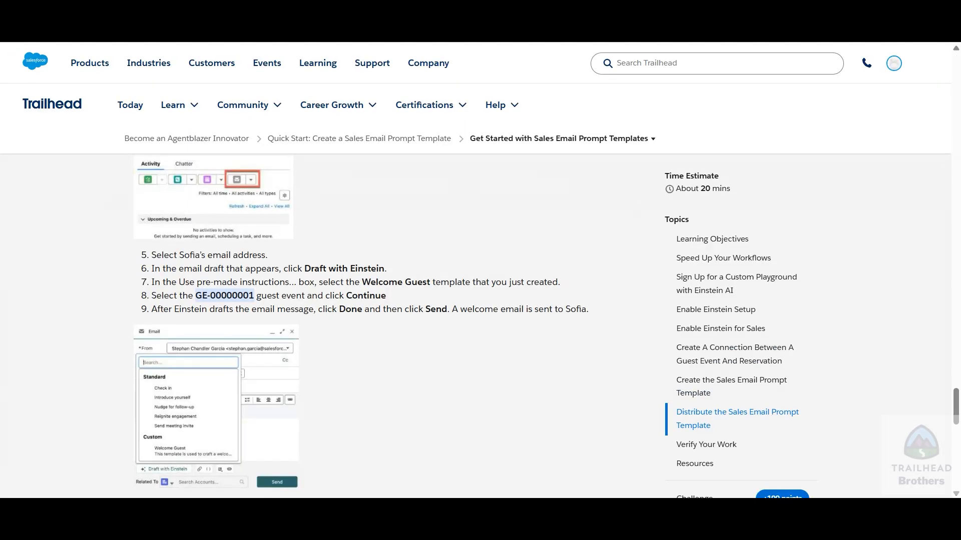
Step: Verify the sales email prompt template challenge on the Trailhead project page and rate the earned badge five stars
scroll(111, 271, down, 1)
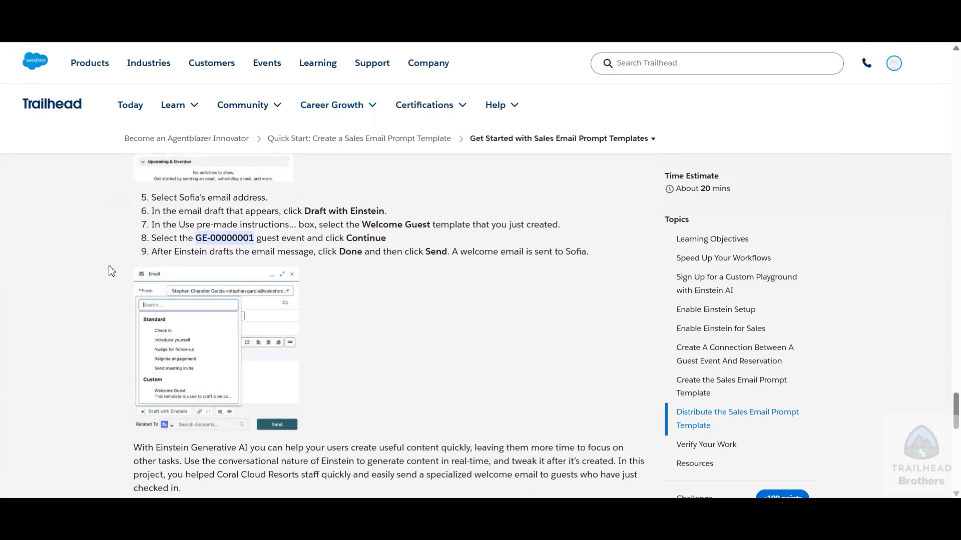
scroll(114, 273, down, 2)
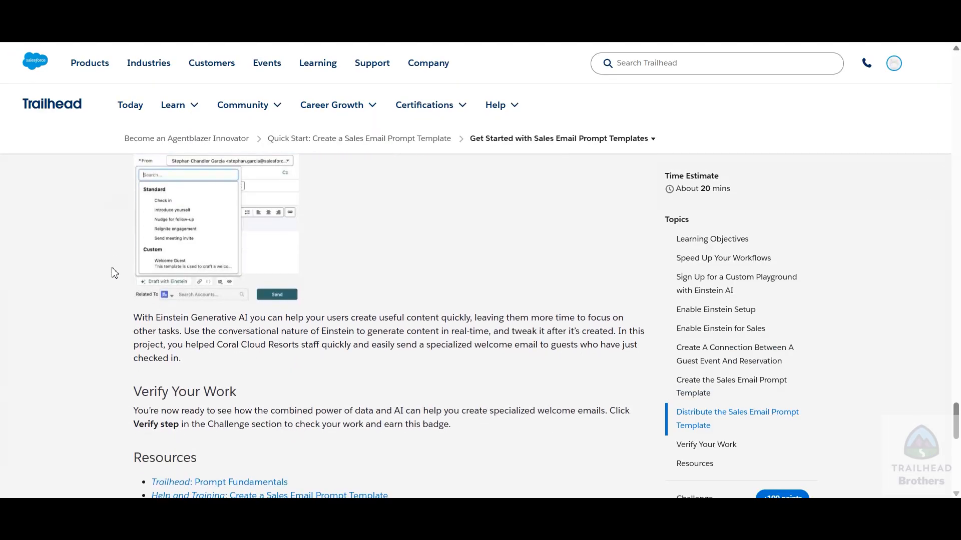
scroll(114, 272, down, 2)
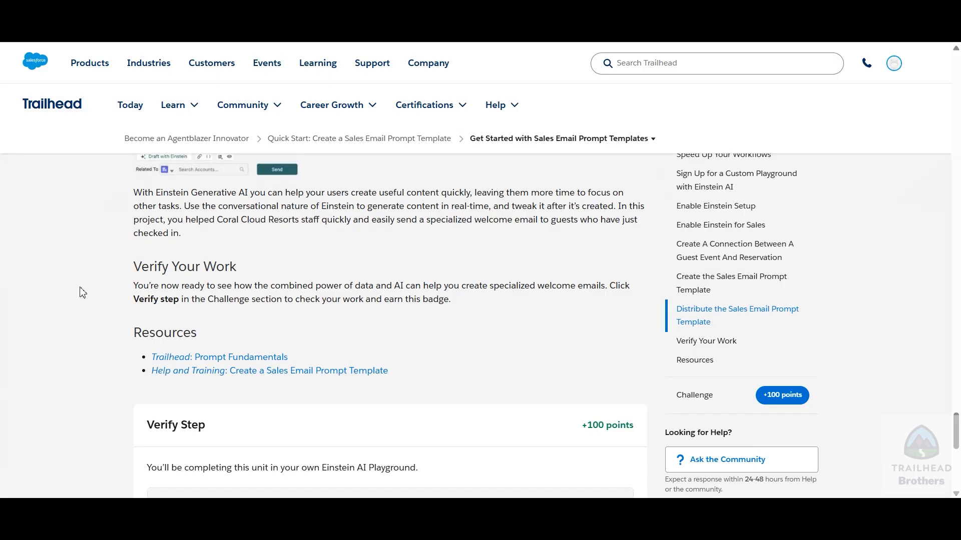
scroll(83, 293, down, 7)
click(176, 212)
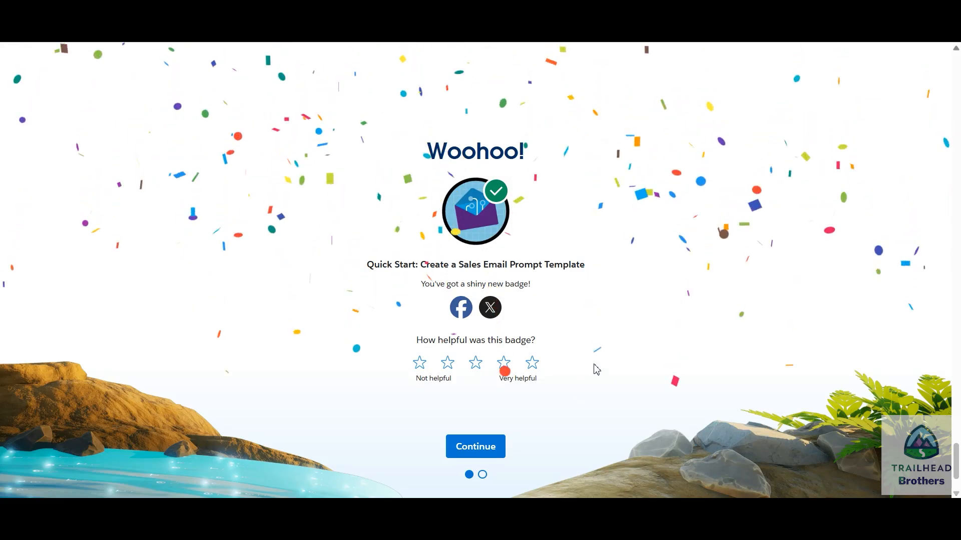
click(532, 362)
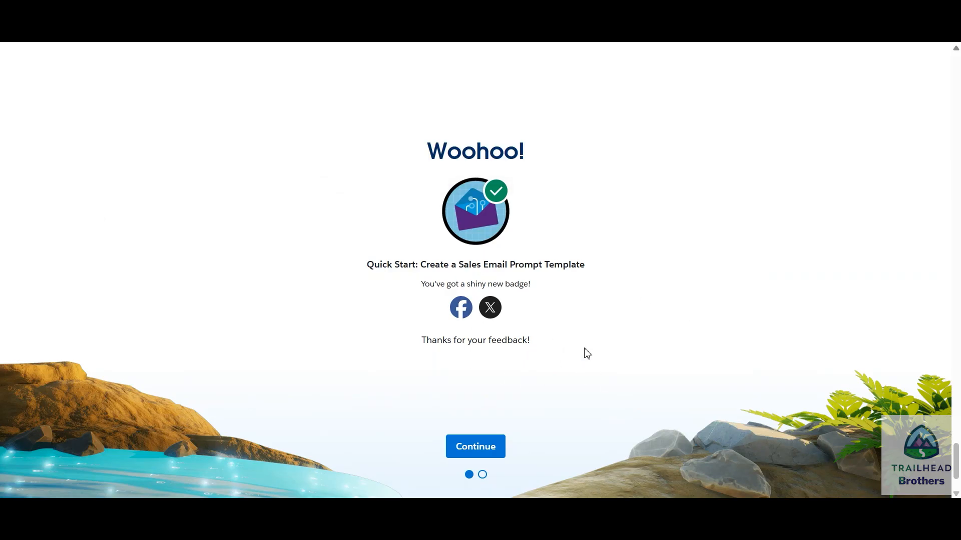
drag(419, 345, 577, 359)
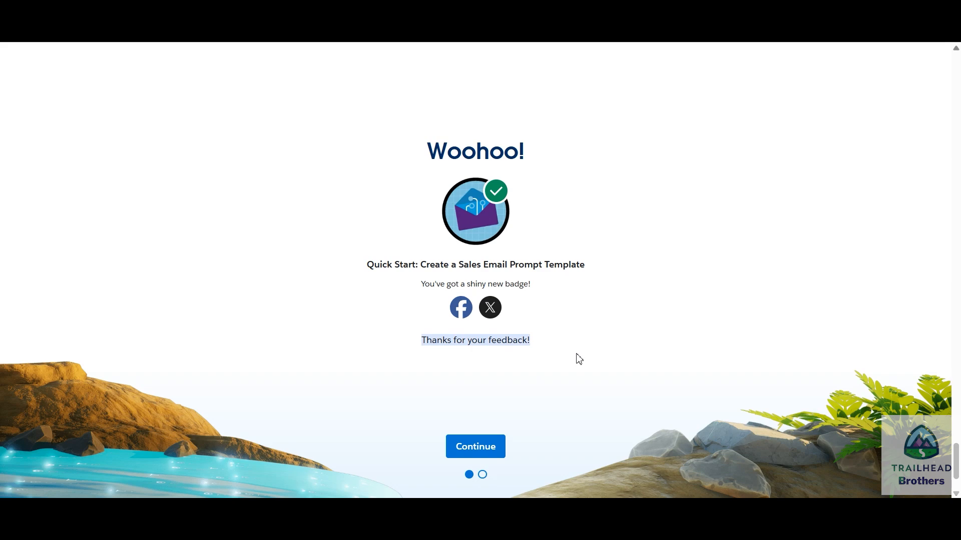
click(580, 359)
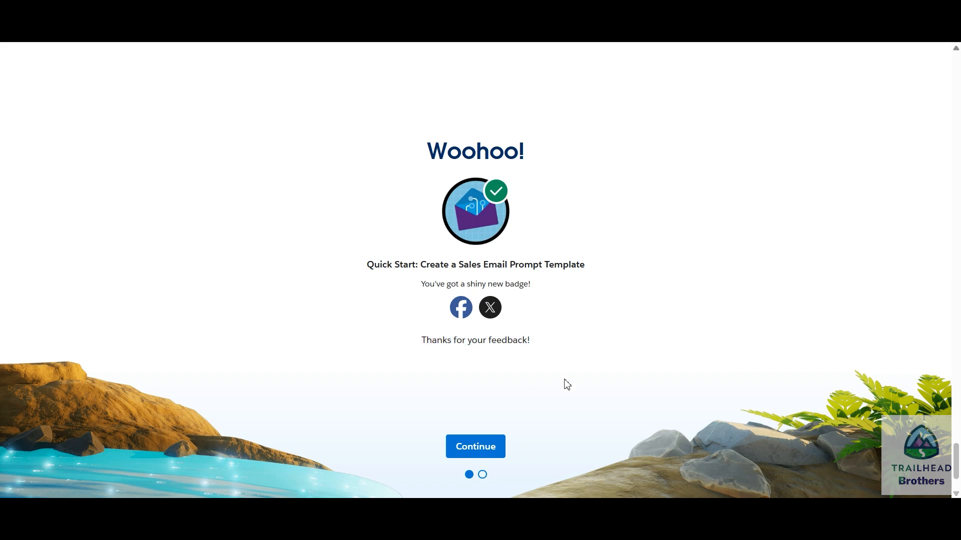